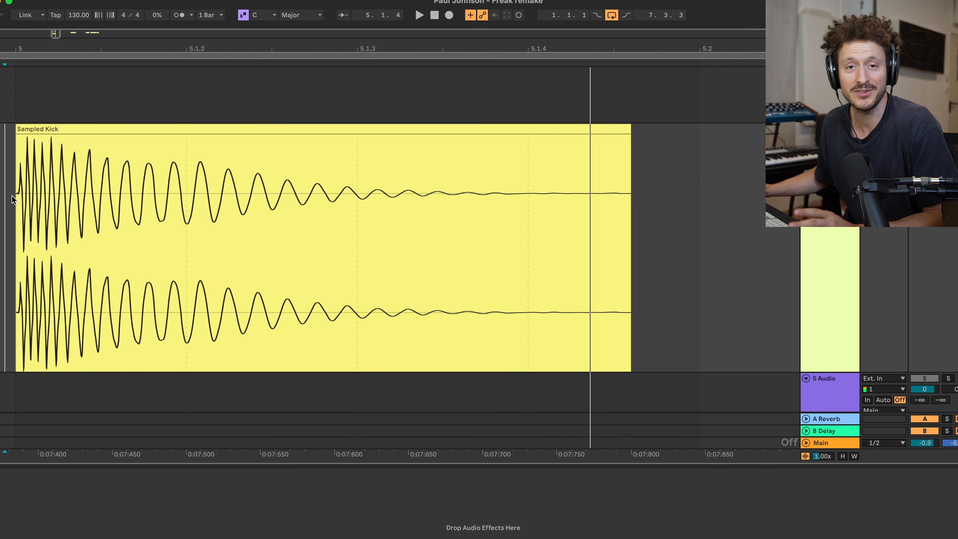
Step: Examine the Sampled Kick waveform and play the bounced kick for comparison
scroll(12, 195, up, 5)
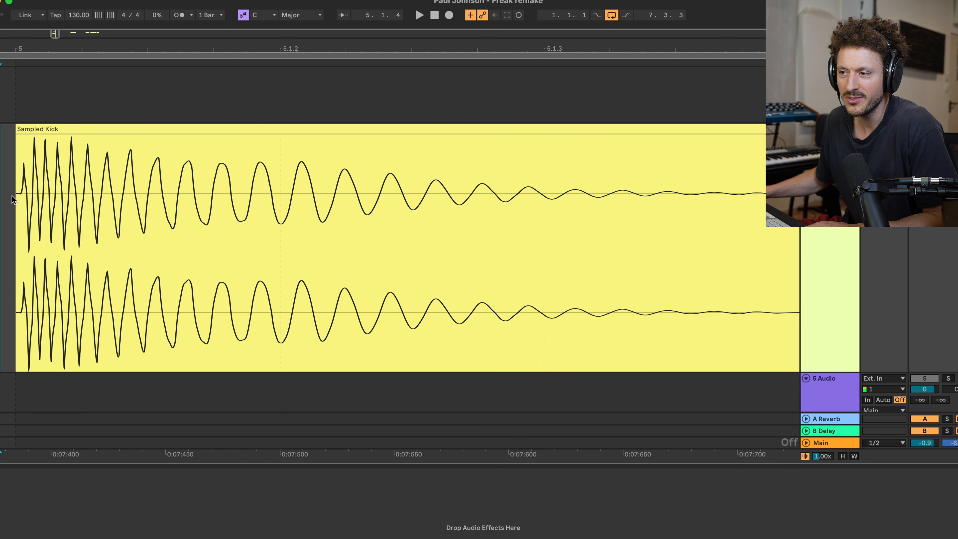
scroll(12, 196, down, 2)
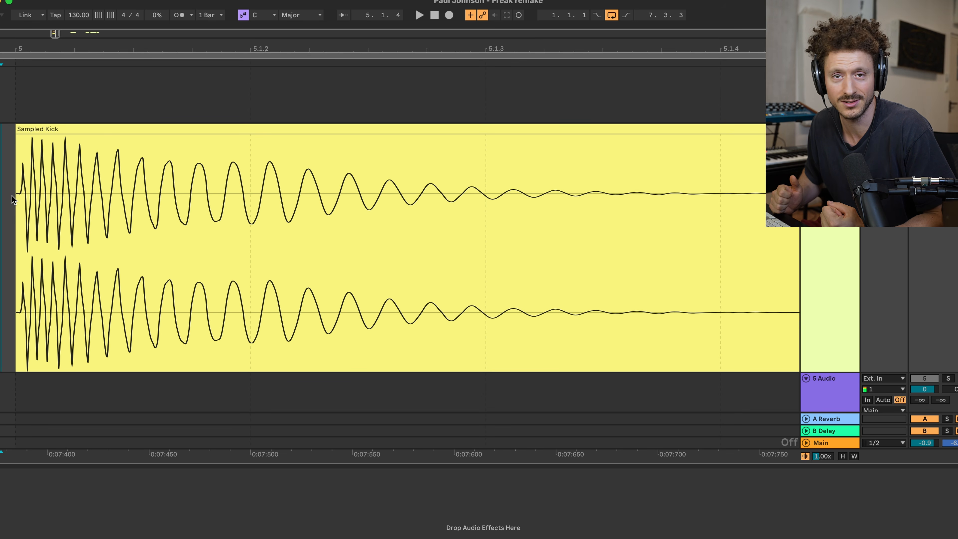
scroll(19, 199, up, 10)
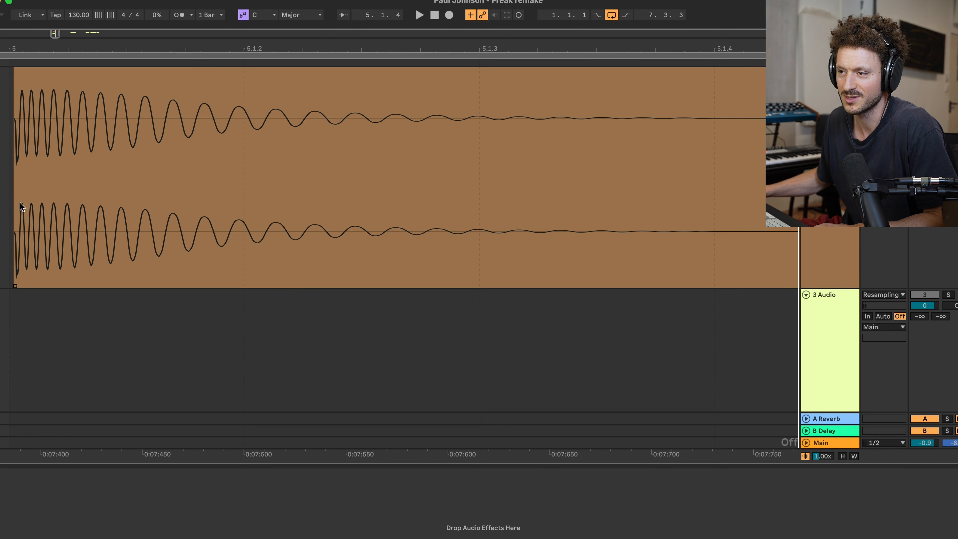
click(9, 193)
scroll(377, 189, up, 2)
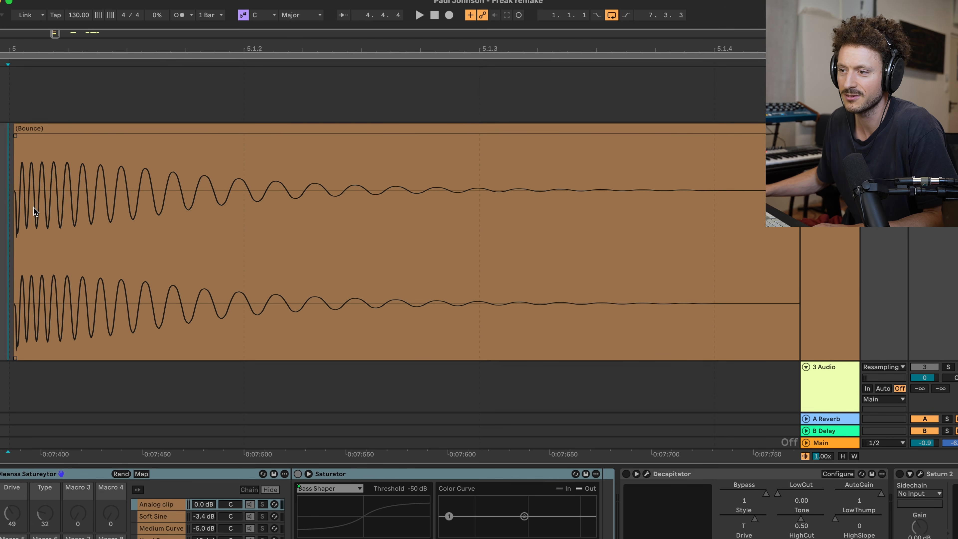
key(space)
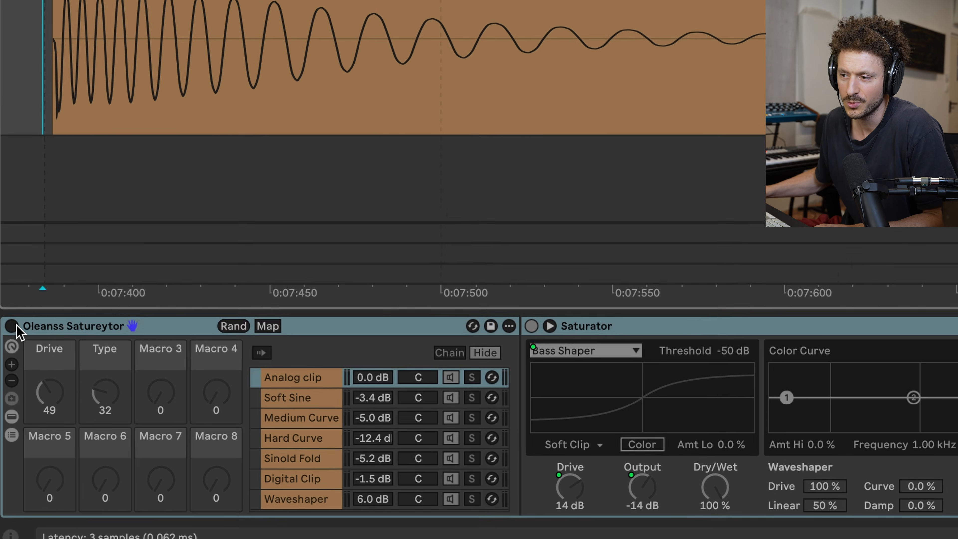
Step: Enable the Oleanss Satureytor rack with Drive 62 and Type 1 (Analog Clip), and resample the kick onto track 3 with 12.3 dB clip gain
click(12, 325)
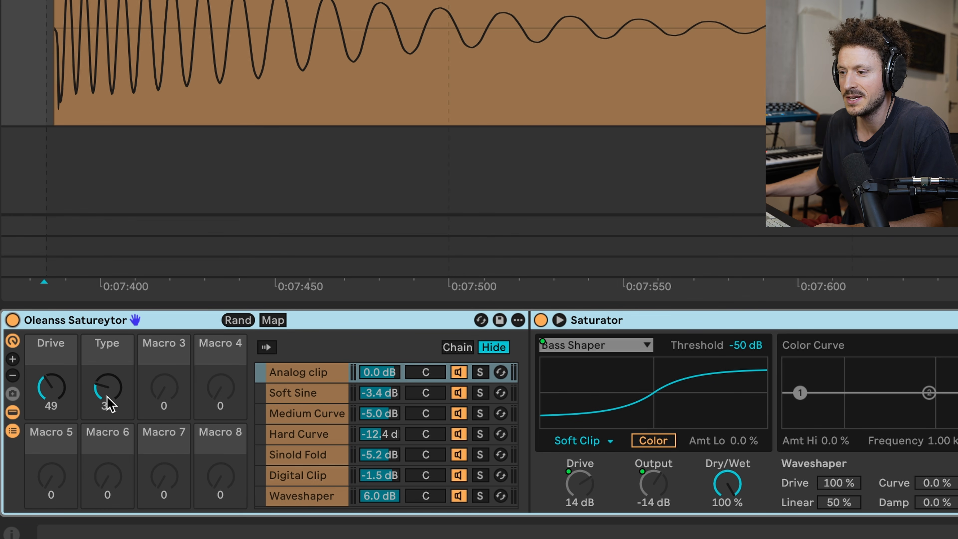
mouse_move(61, 403)
mouse_down()
mouse_move(60, 424)
mouse_move(60, 402)
mouse_move(107, 400)
mouse_move(108, 386)
mouse_move(107, 415)
mouse_move(61, 393)
mouse_up()
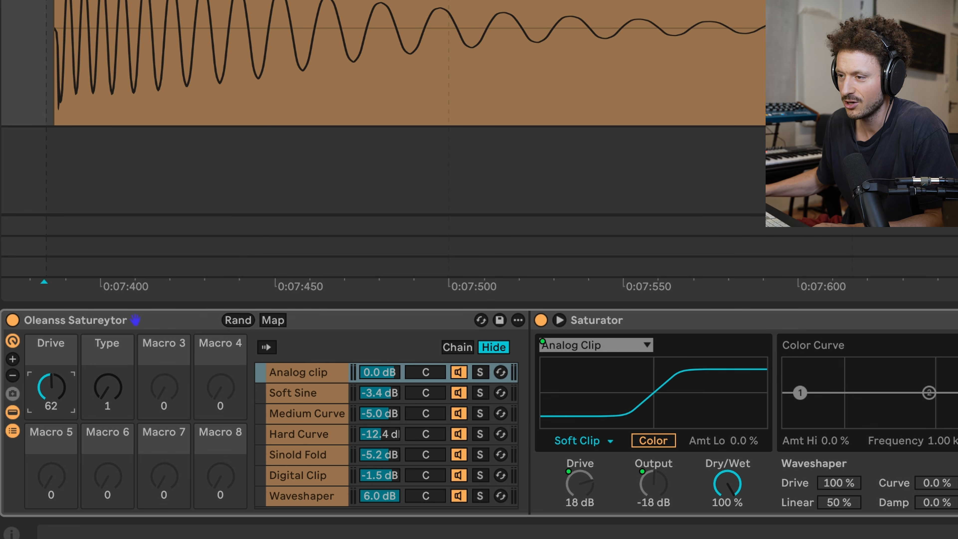
scroll(41, 83, down, 1)
click(40, 83)
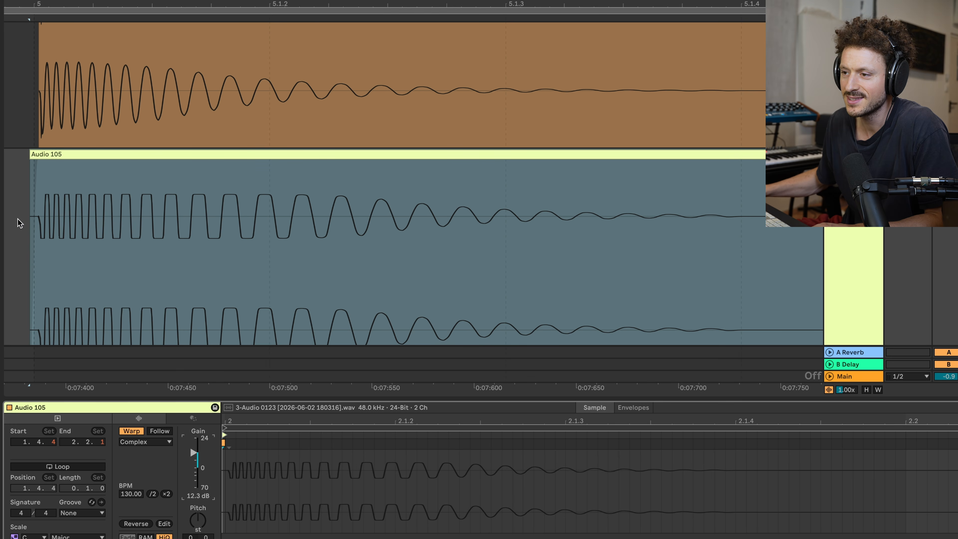
scroll(36, 222, up, 3)
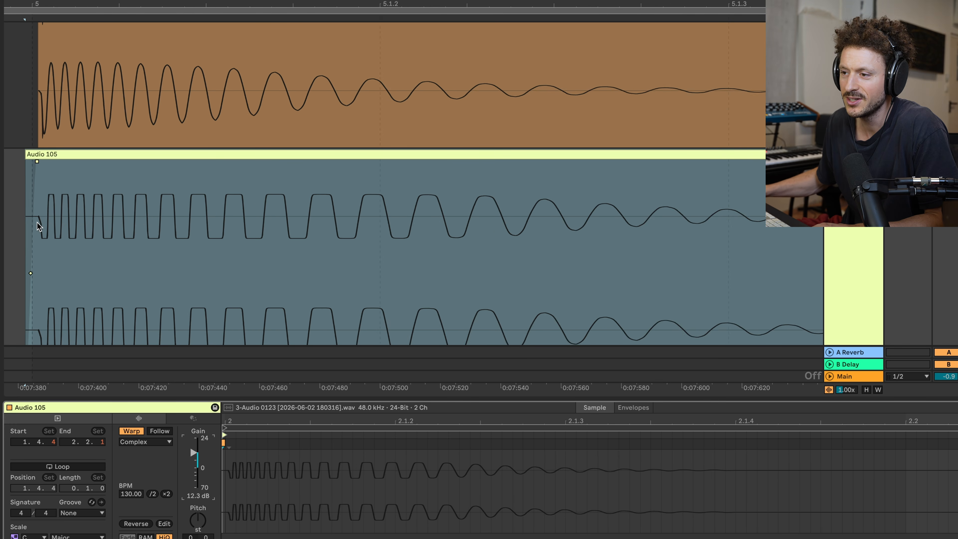
Step: Compare the cycle shapes of the analog-clipped resample with those of the Sampled Kick
scroll(37, 223, up, 5)
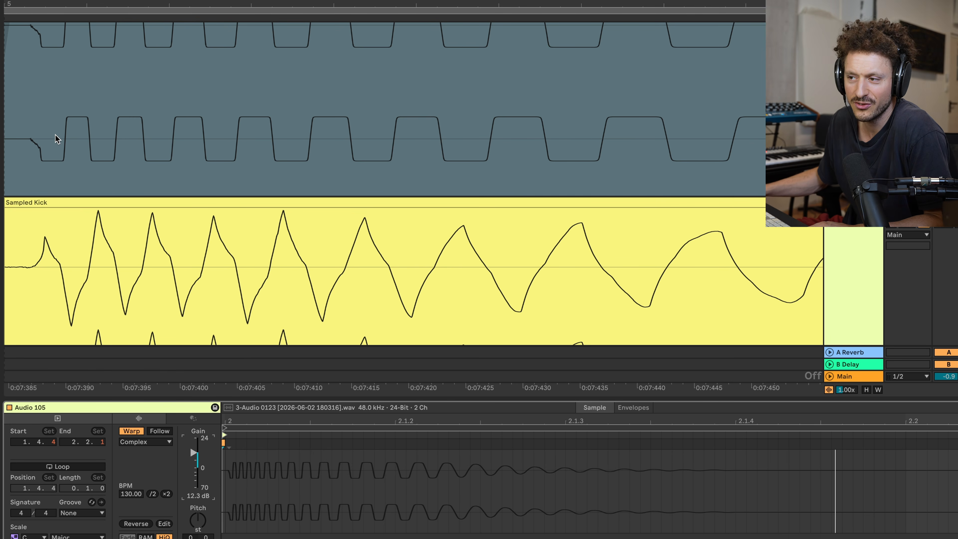
scroll(55, 135, left, 3)
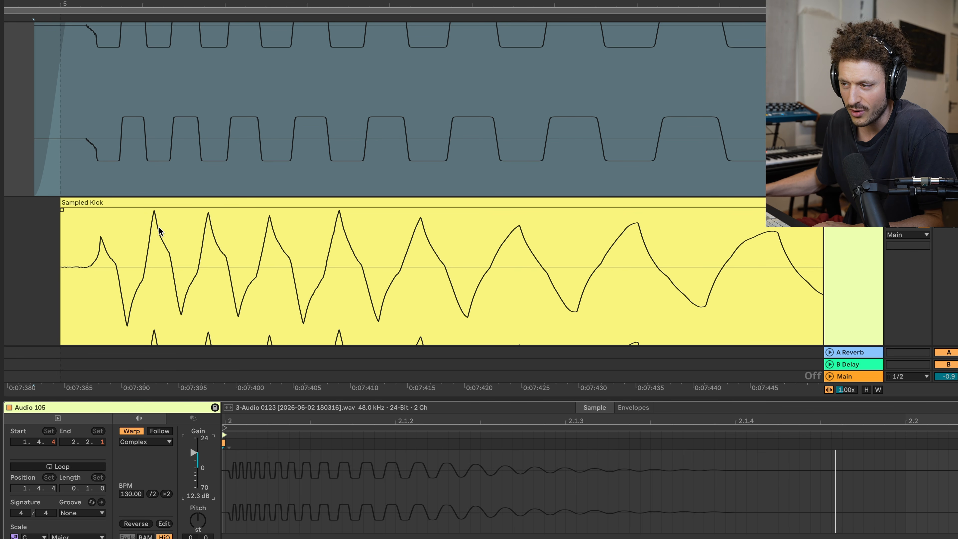
scroll(506, 251, down, 3)
scroll(502, 253, right, 4)
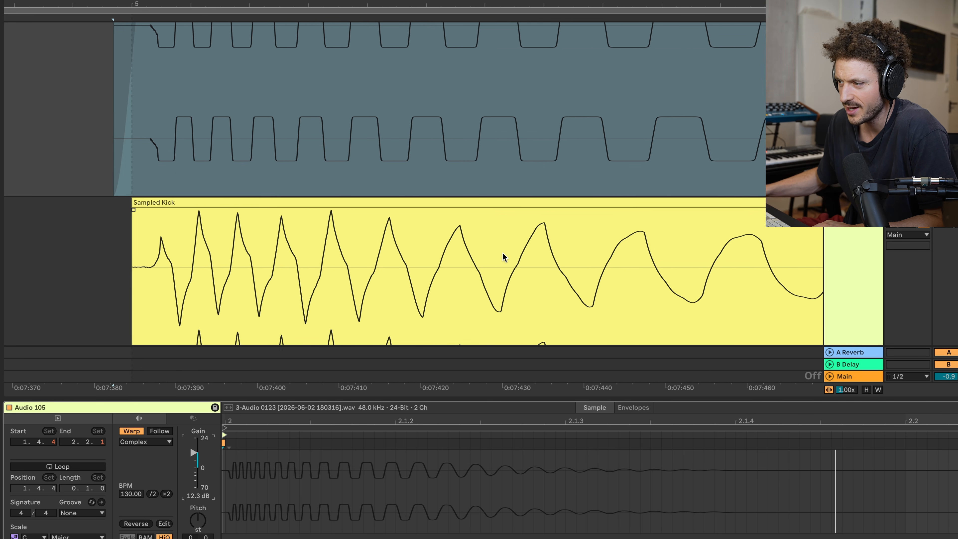
scroll(647, 279, down, 3)
scroll(675, 249, down, 1)
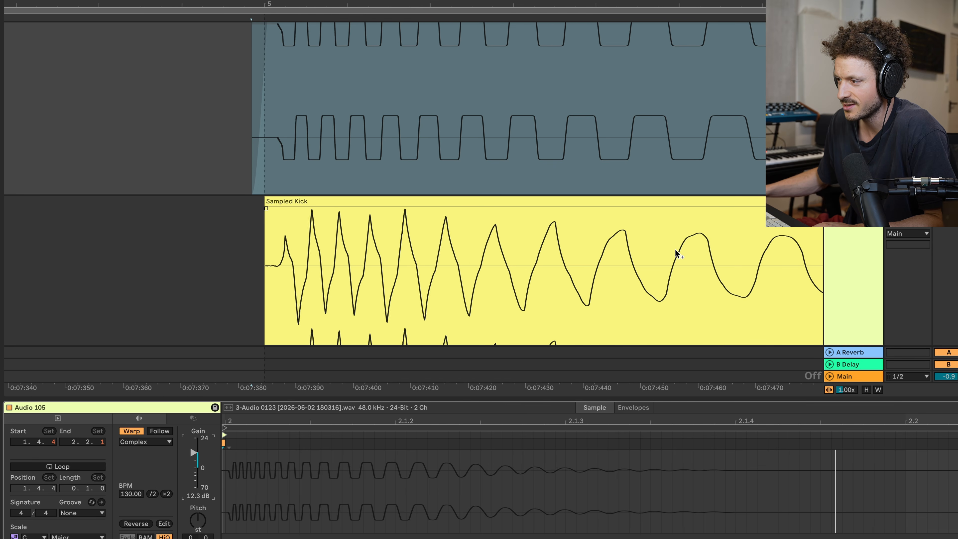
scroll(661, 253, right, 4)
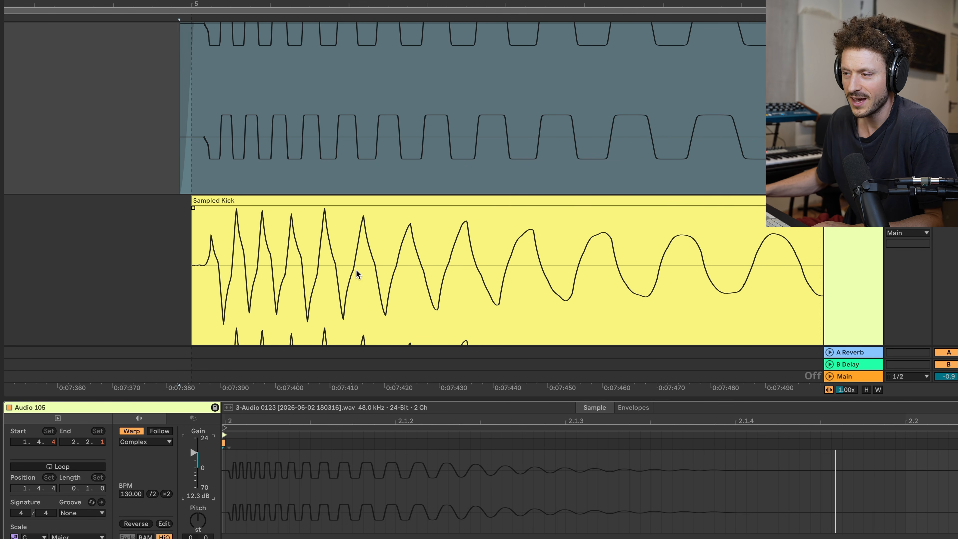
scroll(312, 258, right, 2)
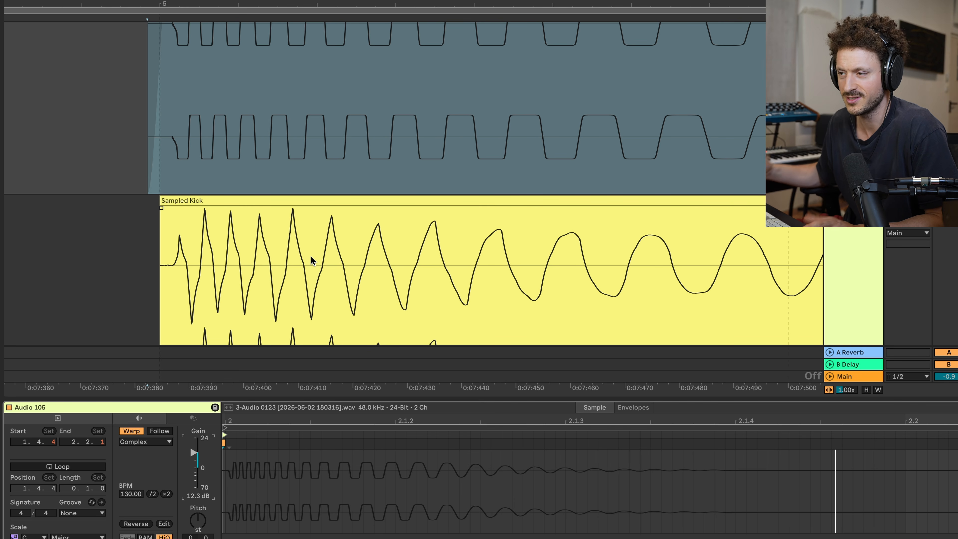
scroll(252, 252, right, 2)
scroll(252, 253, up, 1)
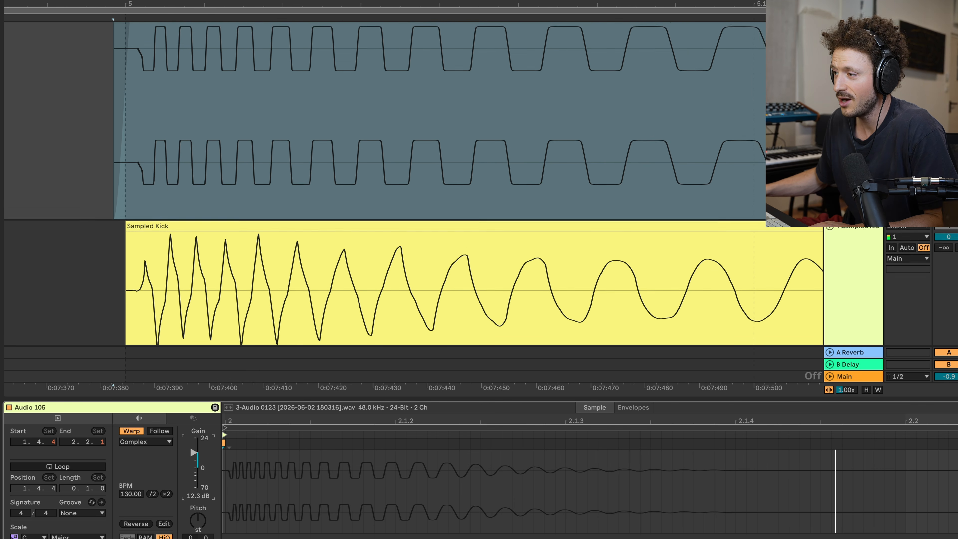
Step: Delete the analog-clipped resample from track 3
scroll(684, 122, up, 6)
click(554, 208)
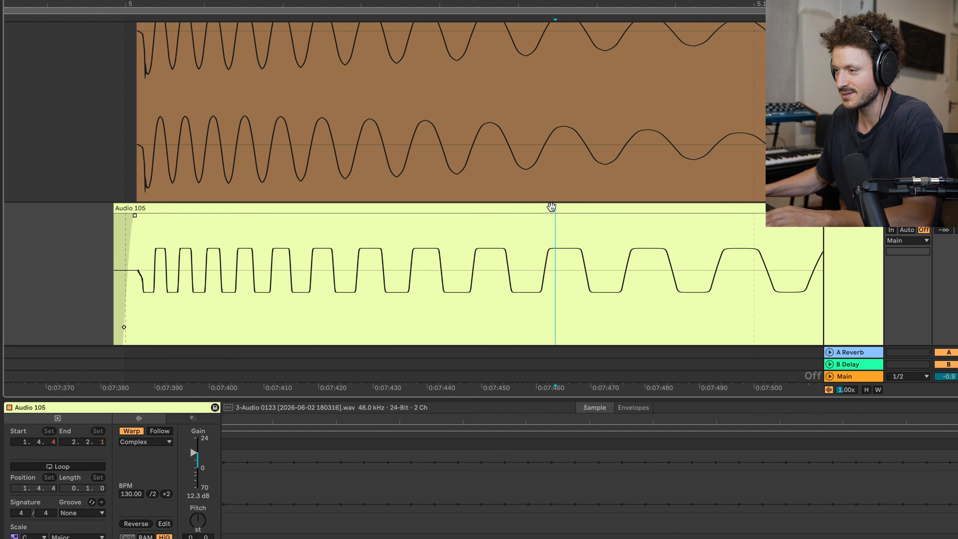
click(551, 207)
key(Delete)
Step: Set the saturation rack's Type to 18 (Soft Sine) and resample the kick onto track 3
key(Up)
key(shift+Tab)
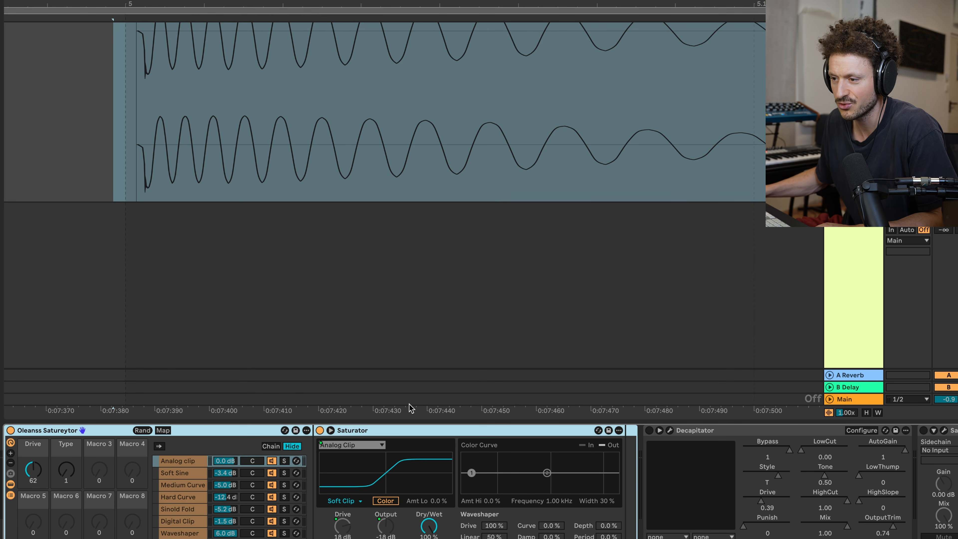
drag(66, 470, 66, 458)
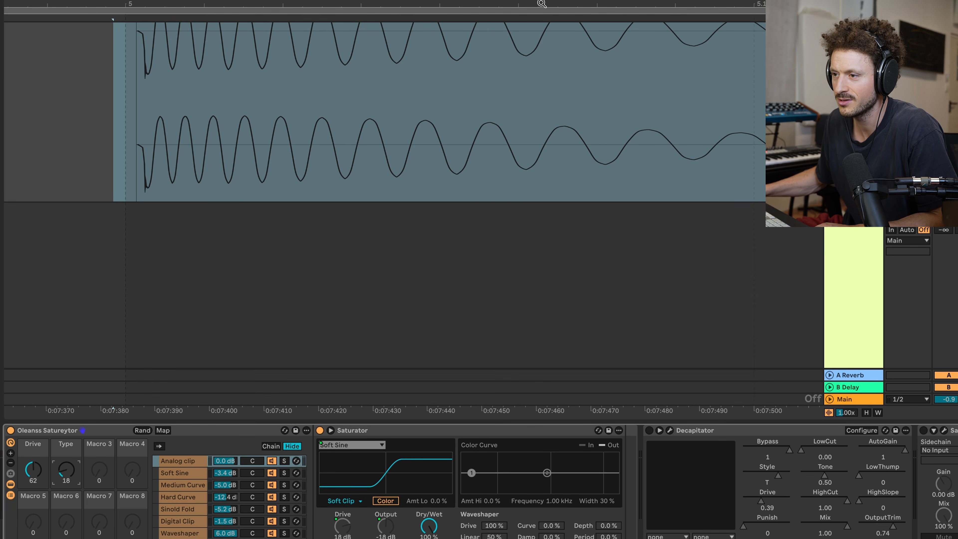
click(108, 74)
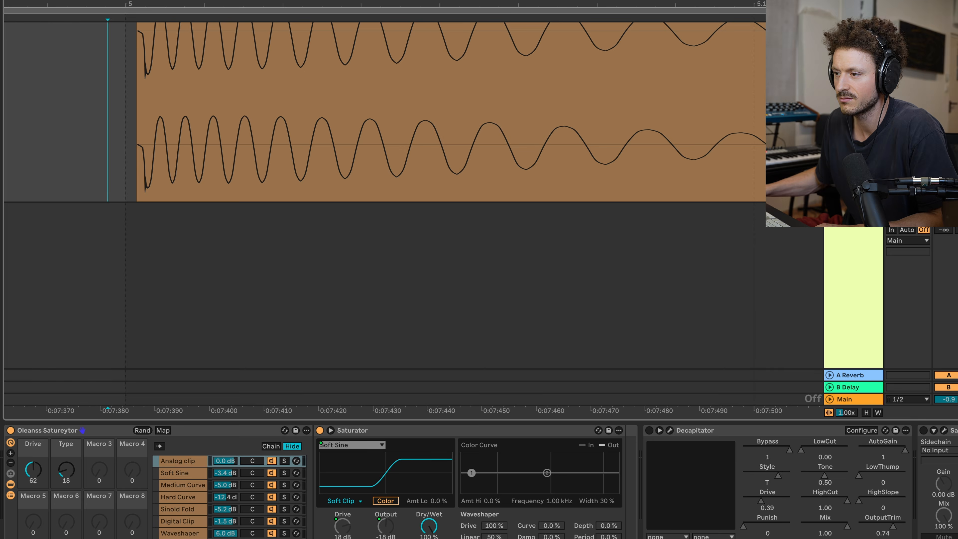
key(F9)
key(space)
Step: Raise the Soft Sine resample's clip gain to 14.1 dB to inspect its waveform, and delete the clip
double_click(176, 210)
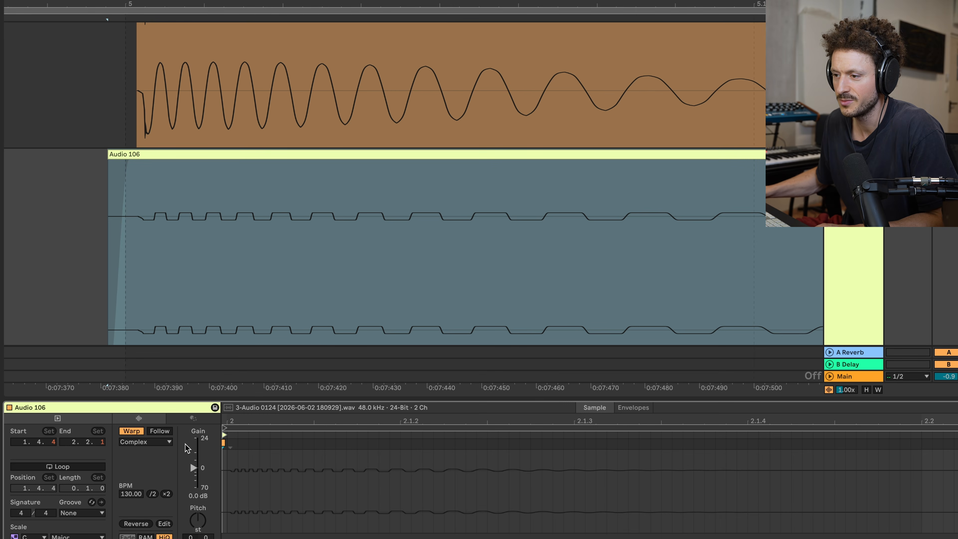
drag(193, 470, 193, 450)
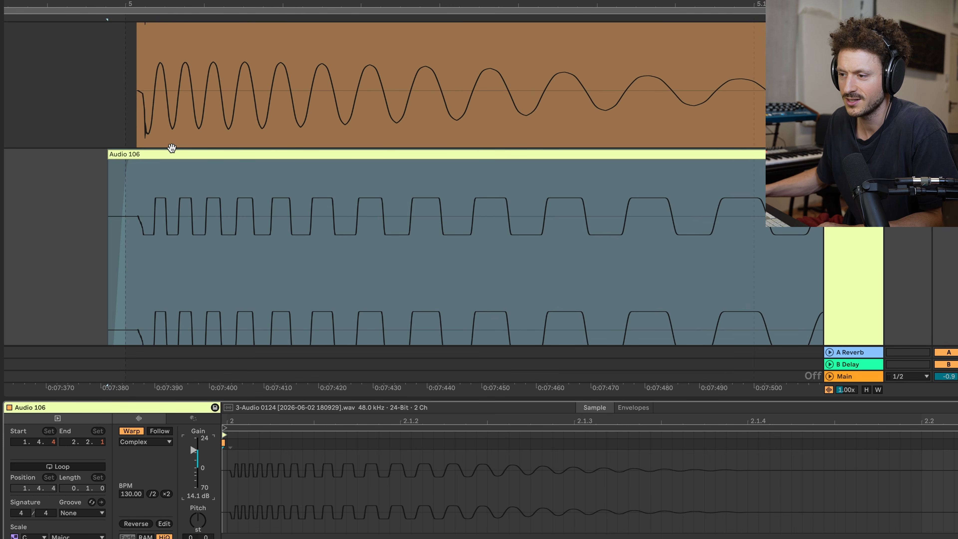
click(173, 156)
key(Delete)
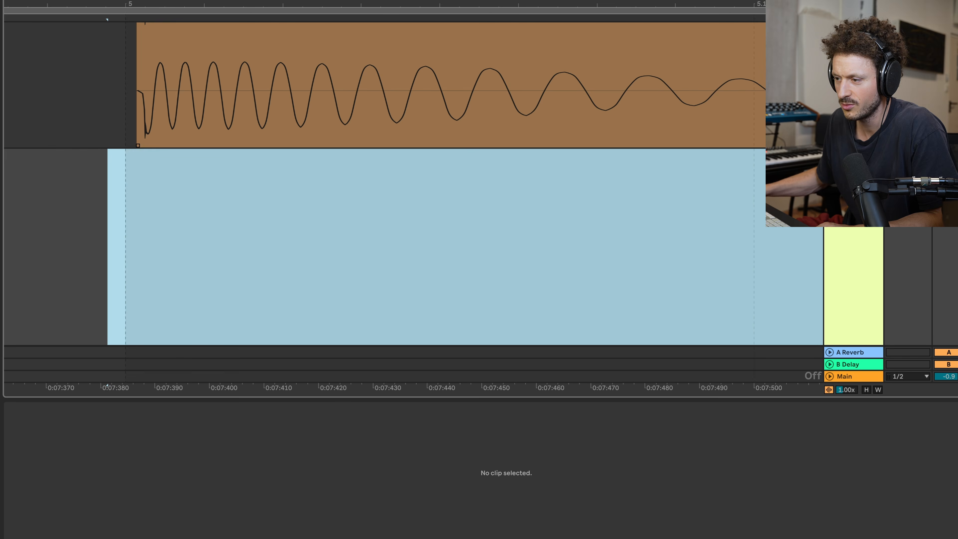
Step: Set the kick rack's Type to 57 (Medium Curve) and resample the kick onto track 3
double_click(853, 28)
click(148, 61)
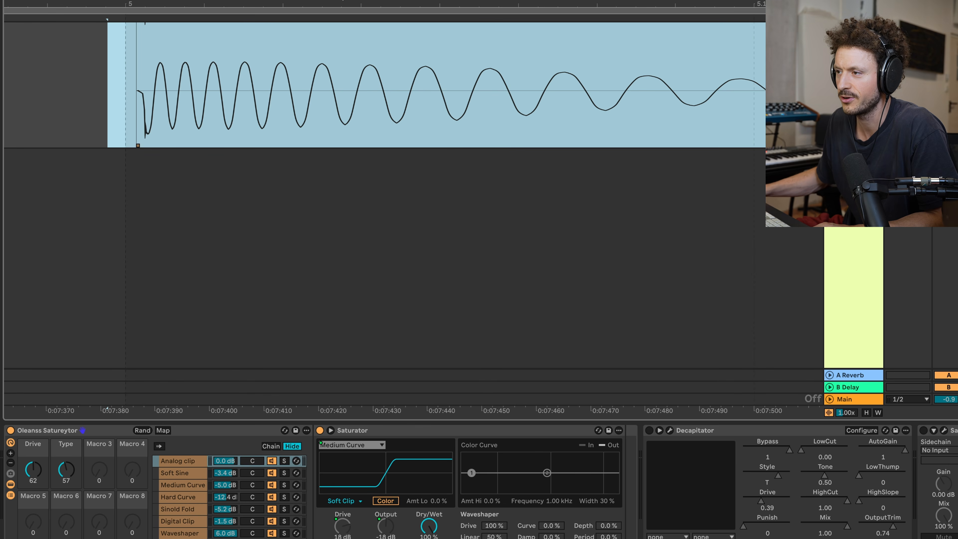
key(F9)
key(space)
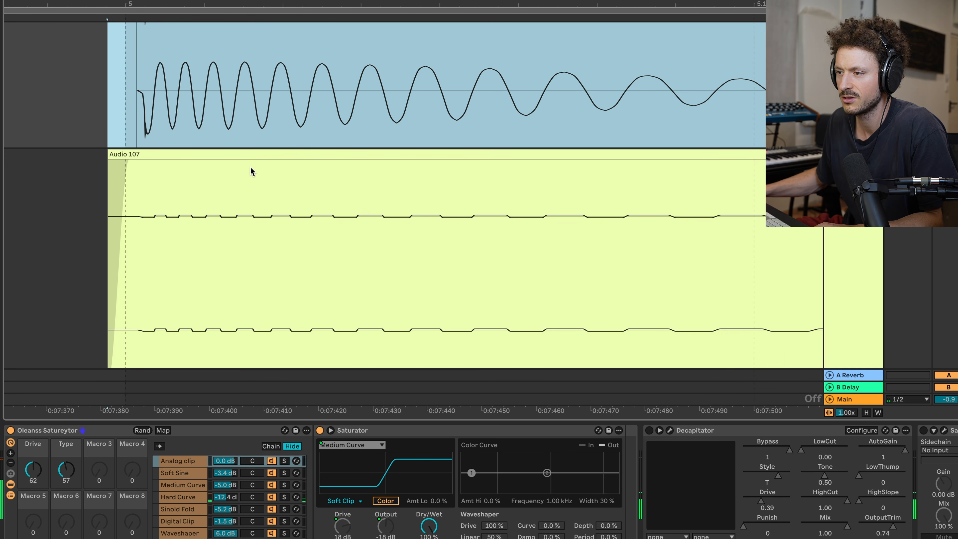
Step: Raise the Medium Curve resample's clip gain to 18.2 dB to inspect its waveform, and delete the clip
double_click(204, 152)
drag(193, 467, 196, 448)
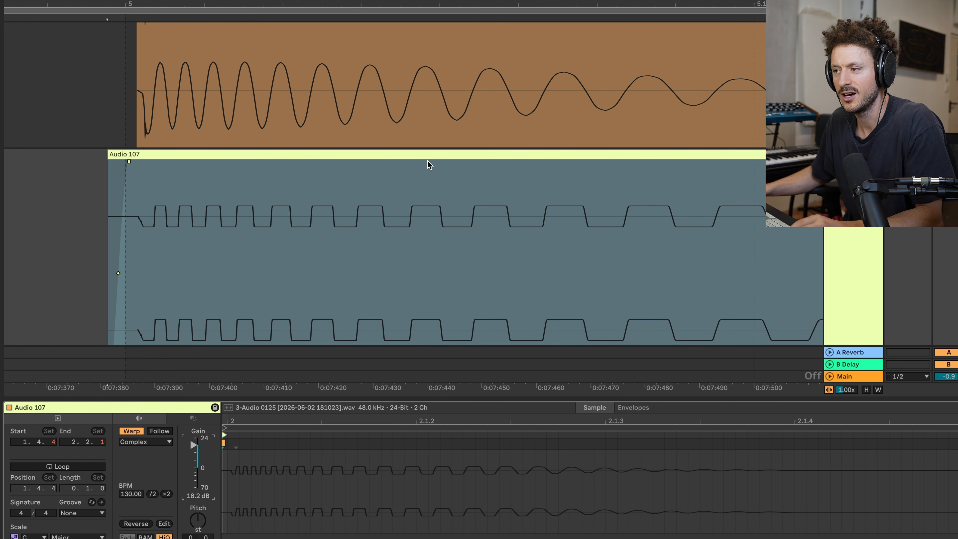
click(422, 153)
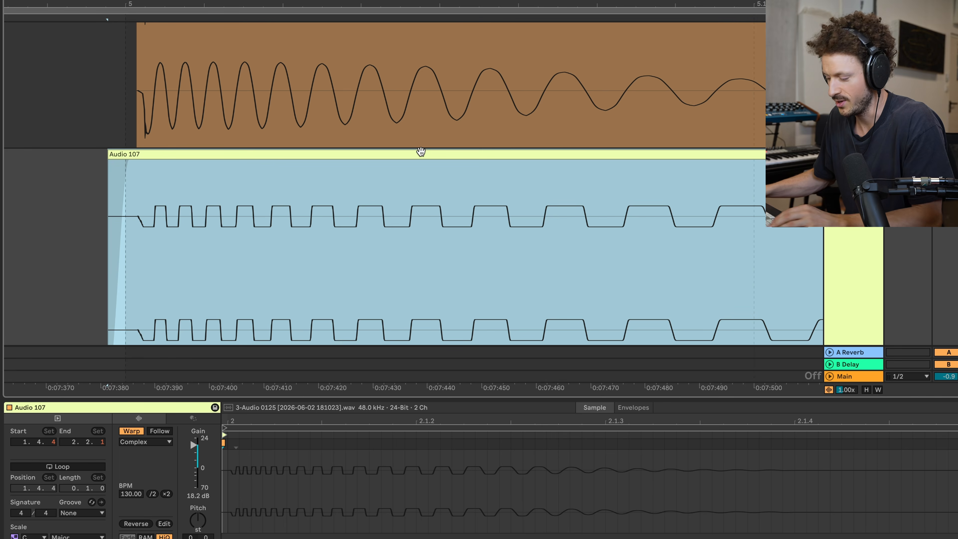
key(Delete)
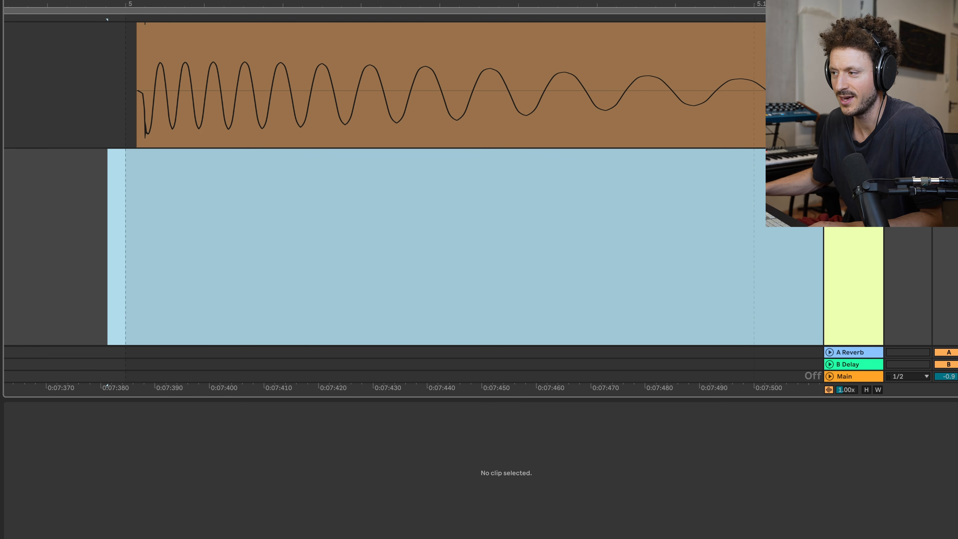
Step: Delete the Oleanss Satureytor rack from the kick track and enable Decapitator in its place
double_click(852, 28)
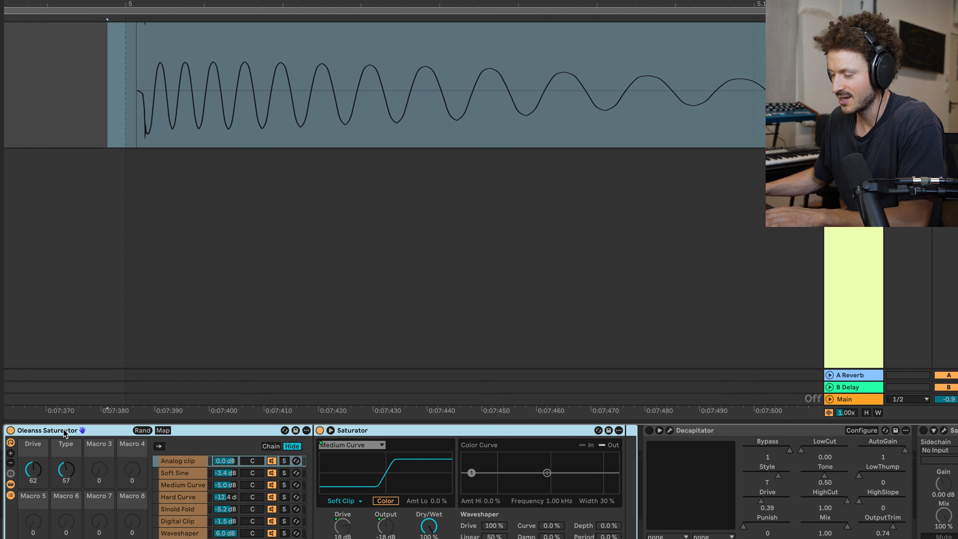
key(Delete)
click(10, 430)
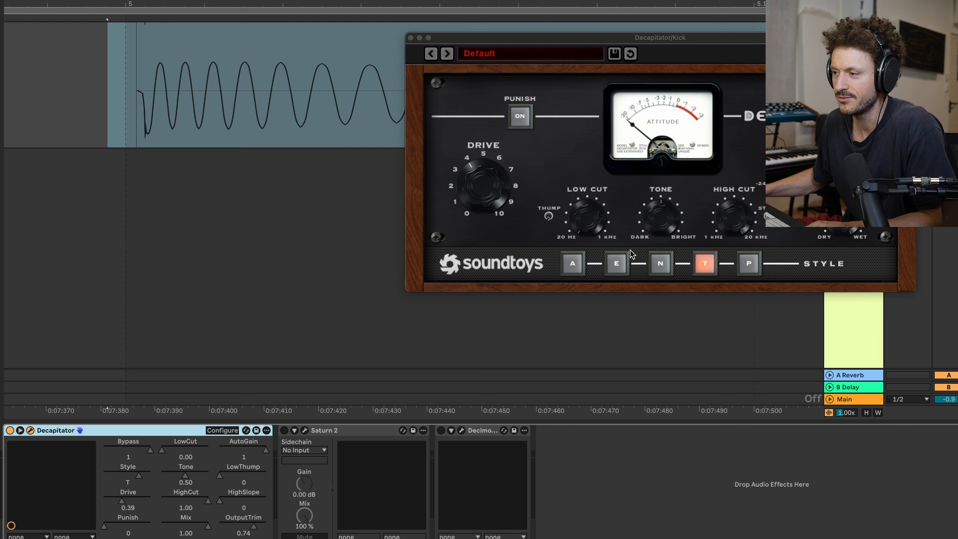
Step: Switch Decapitator to style A and raise its Drive
click(574, 267)
drag(562, 53, 468, 107)
drag(388, 235, 391, 223)
Step: Resample the Decapitator-processed kick onto track 3 and compare its waveform with the Sampled Kick
click(86, 219)
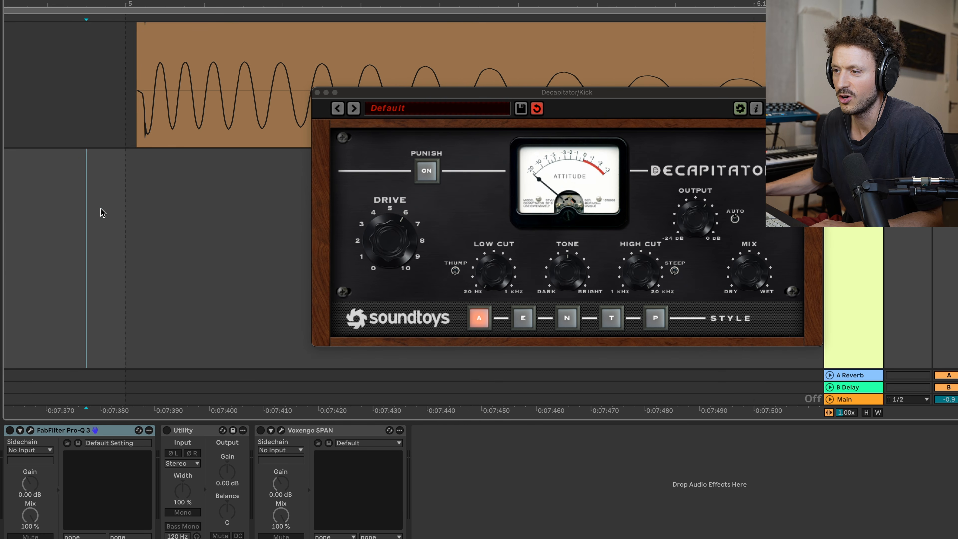
scroll(147, 160, right, 3)
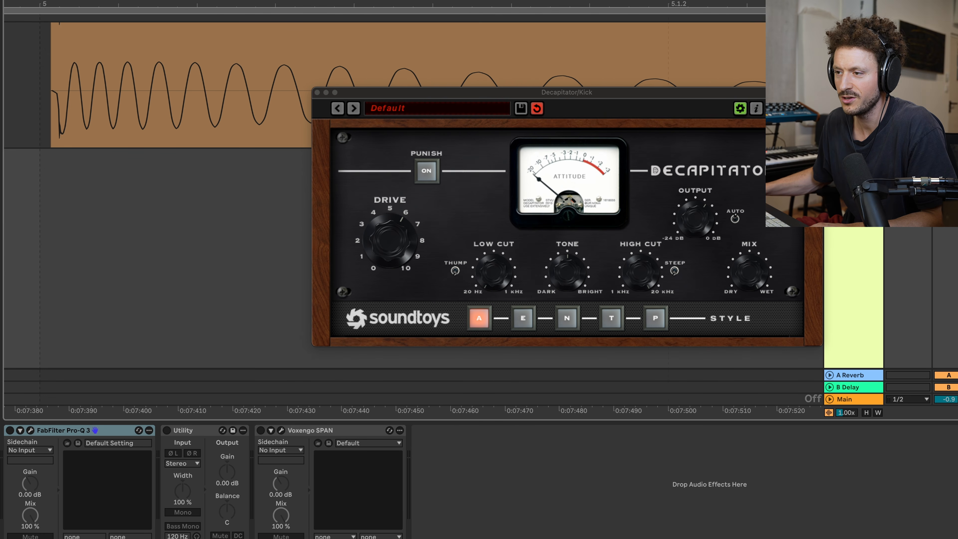
key(F9)
key(space)
scroll(111, 233, down, 3)
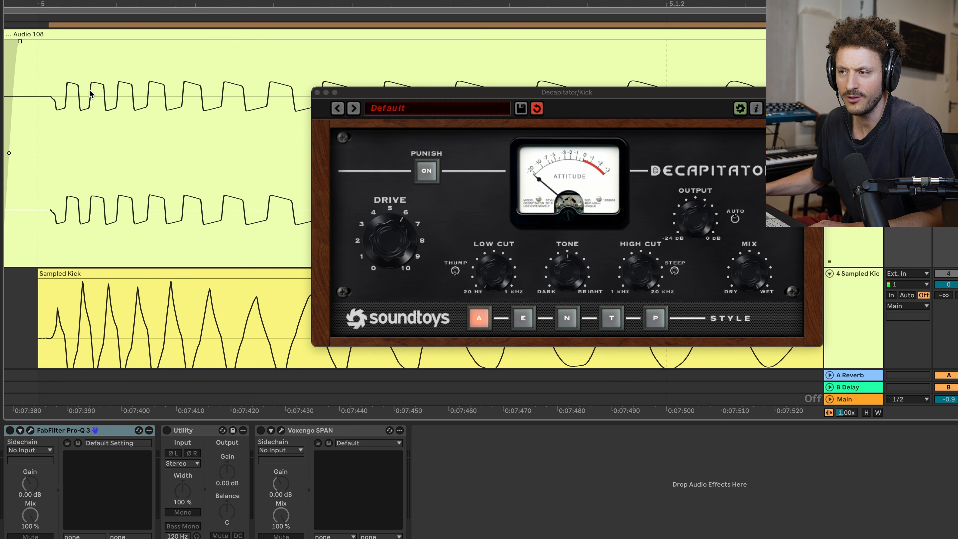
scroll(89, 94, up, 2)
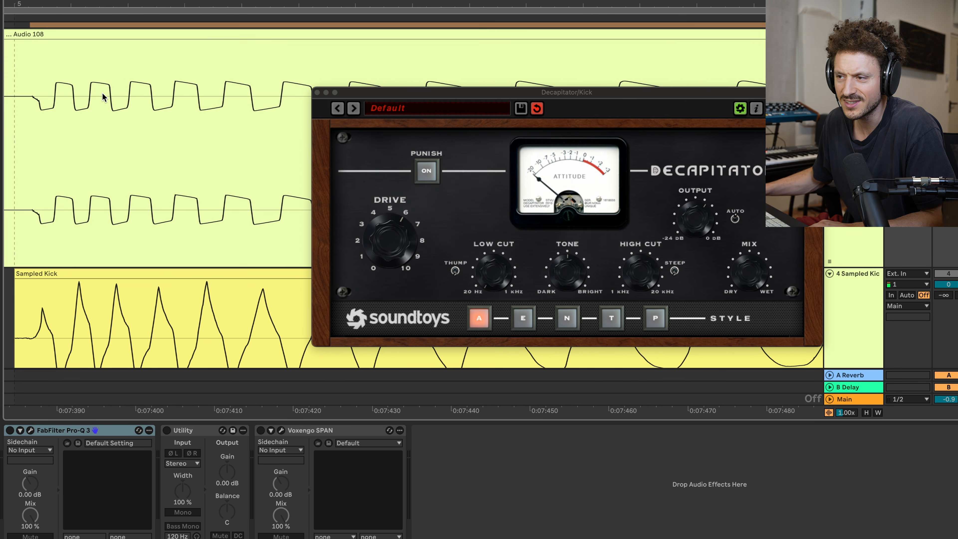
scroll(94, 89, up, 2)
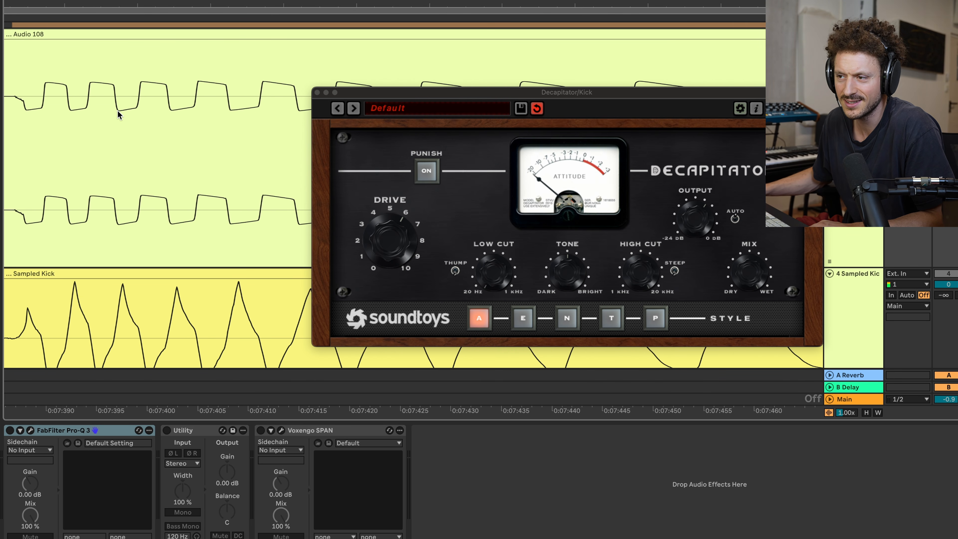
Step: Delete the style A resample from track 3 and switch Decapitator to style E
scroll(120, 113, down, 3)
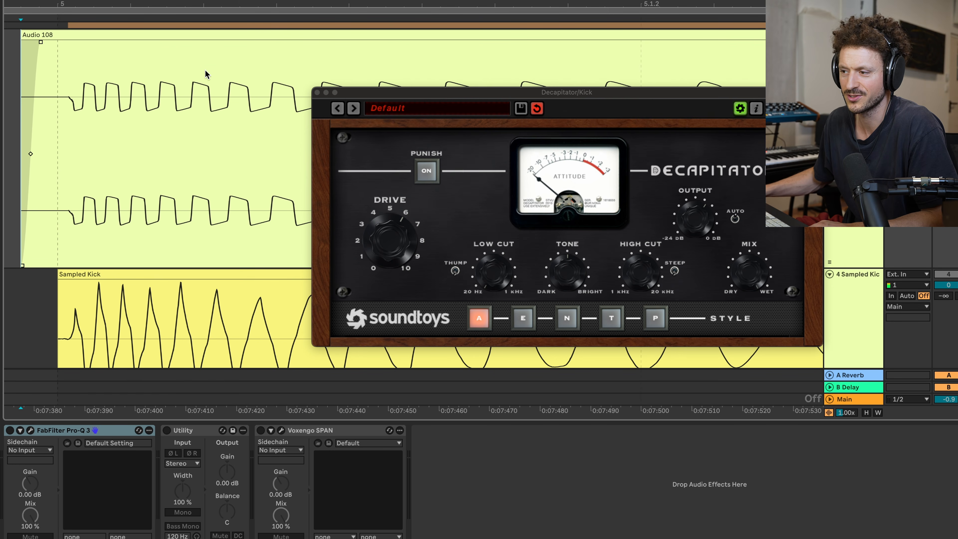
click(260, 40)
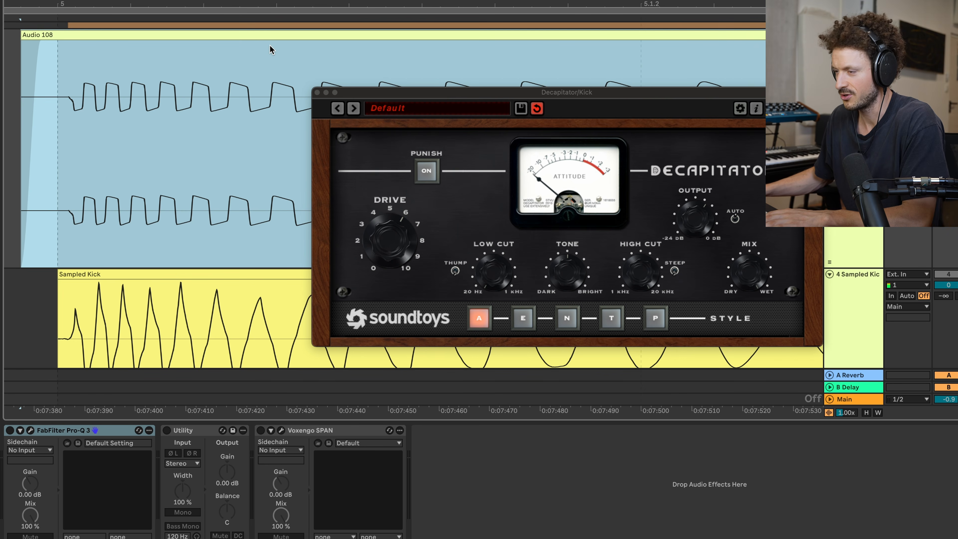
key(Delete)
click(522, 318)
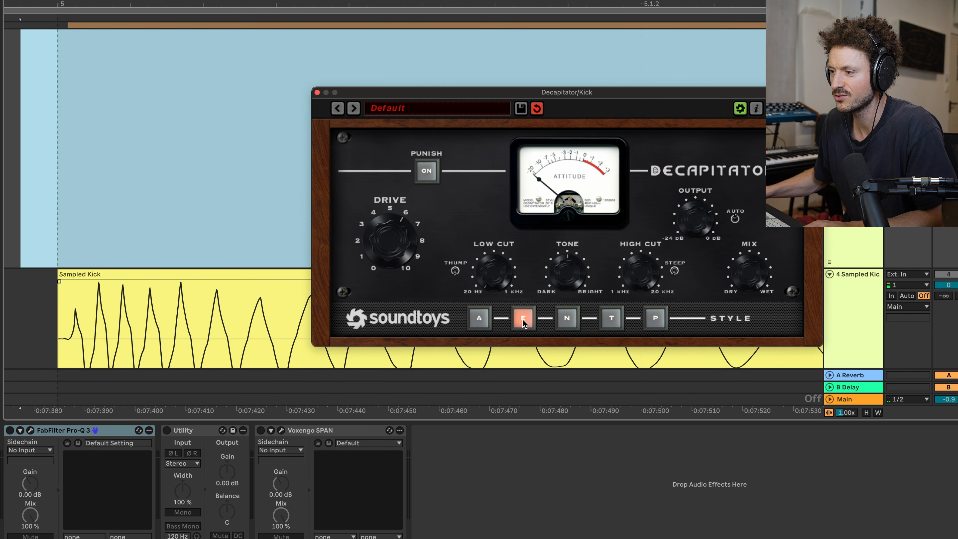
Step: Resample the kick through Decapitator's style E onto track 3 and compare its waveform with the Sampled Kick
click(59, 154)
key(F9)
key(space)
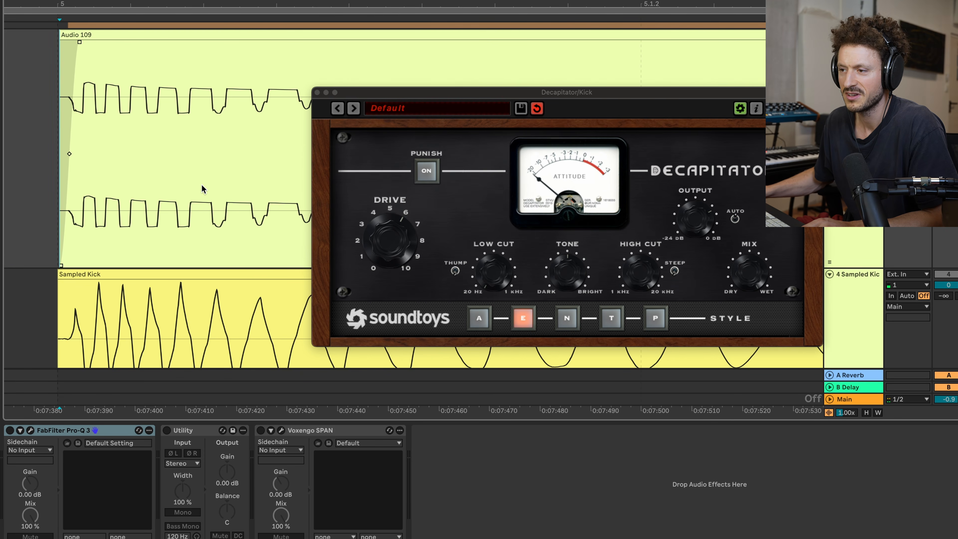
scroll(222, 210, down, 3)
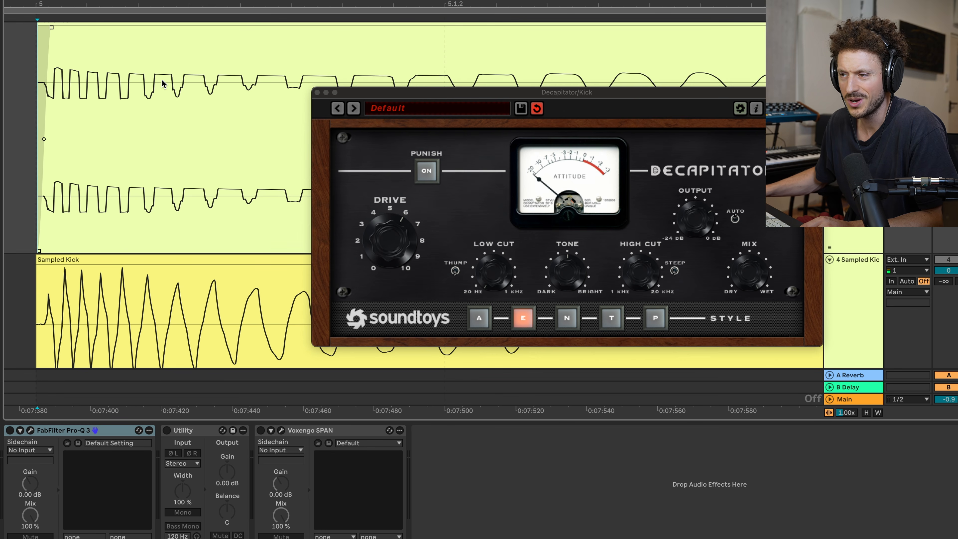
scroll(163, 77, up, 1)
Step: Delete the style E resample and switch Decapitator to style T
click(171, 35)
key(Delete)
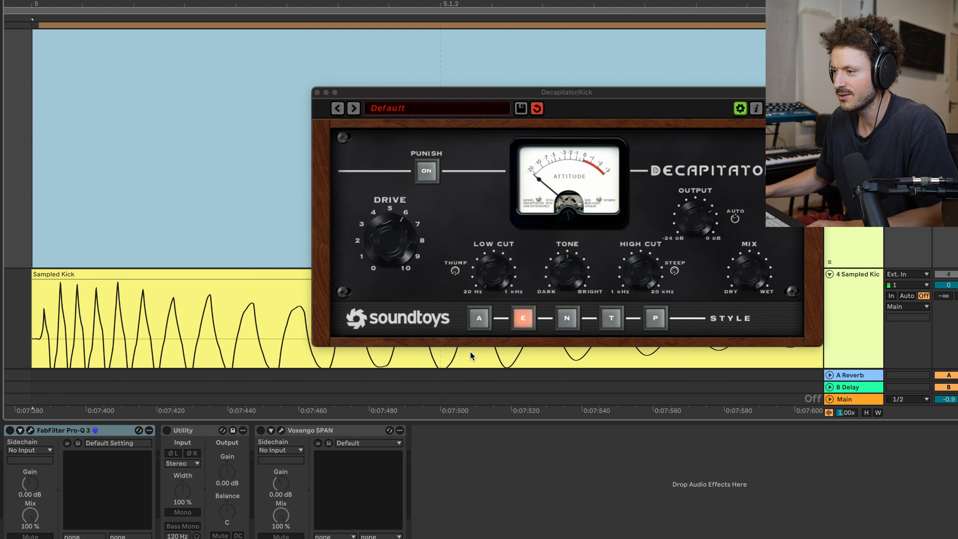
click(608, 317)
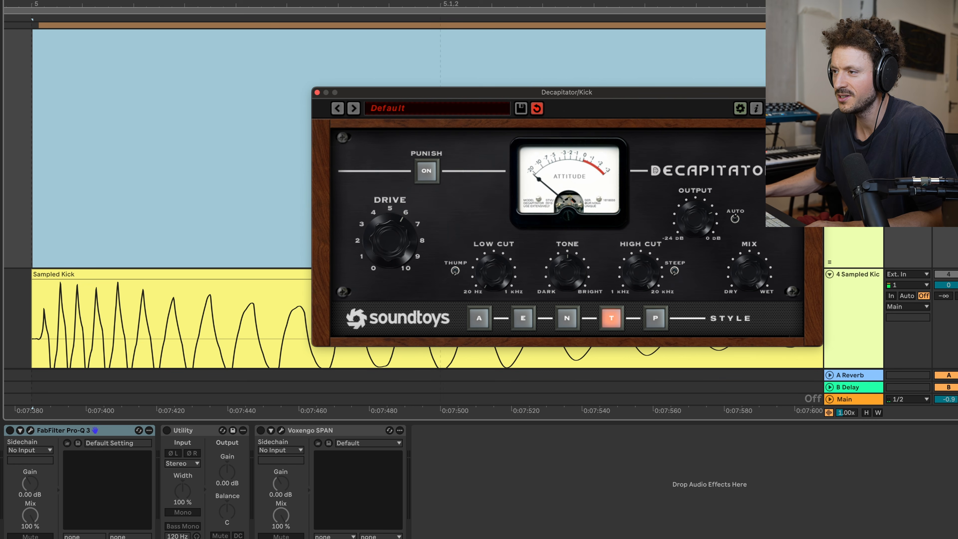
Step: Resample the kick through Decapitator's style T and compare its waveform with the Sampled Kick below
key(F9)
key(space)
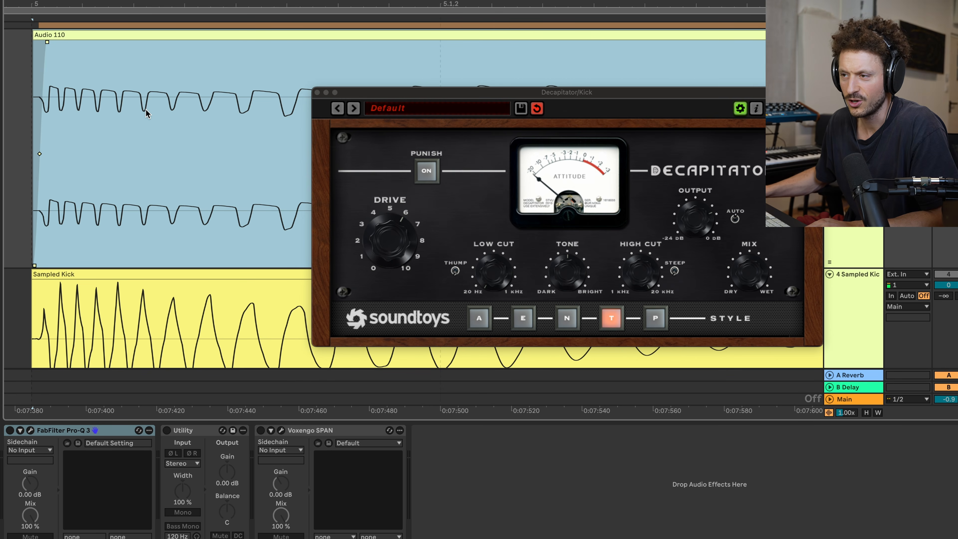
scroll(149, 142, down, 3)
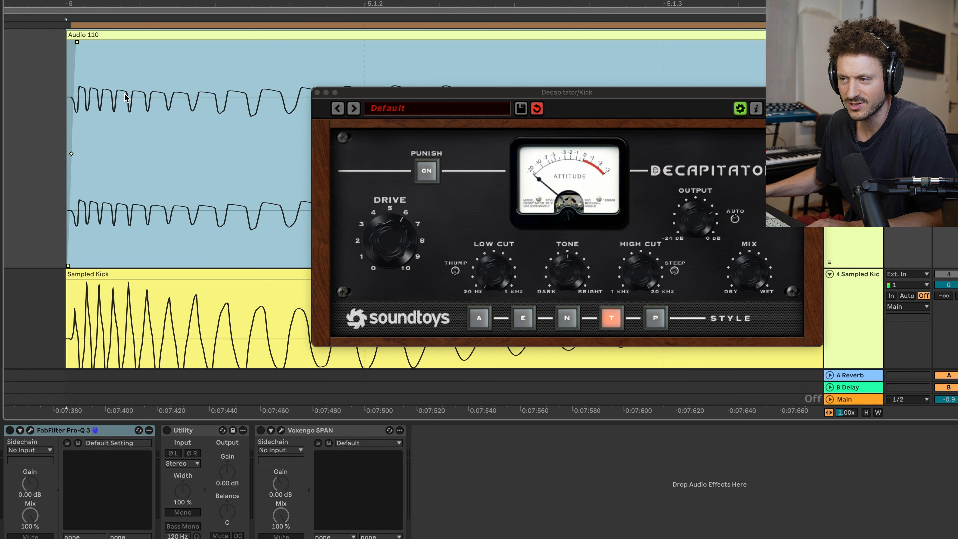
scroll(143, 103, down, 3)
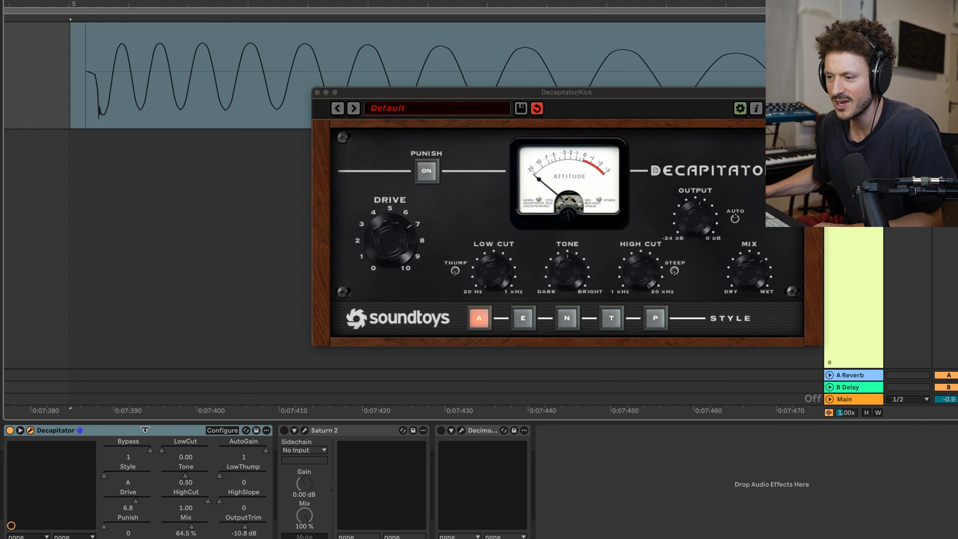
Step: Delete Decapitator from the kick track, then enable Saturn 2 and open its interface
click(145, 430)
key(Delete)
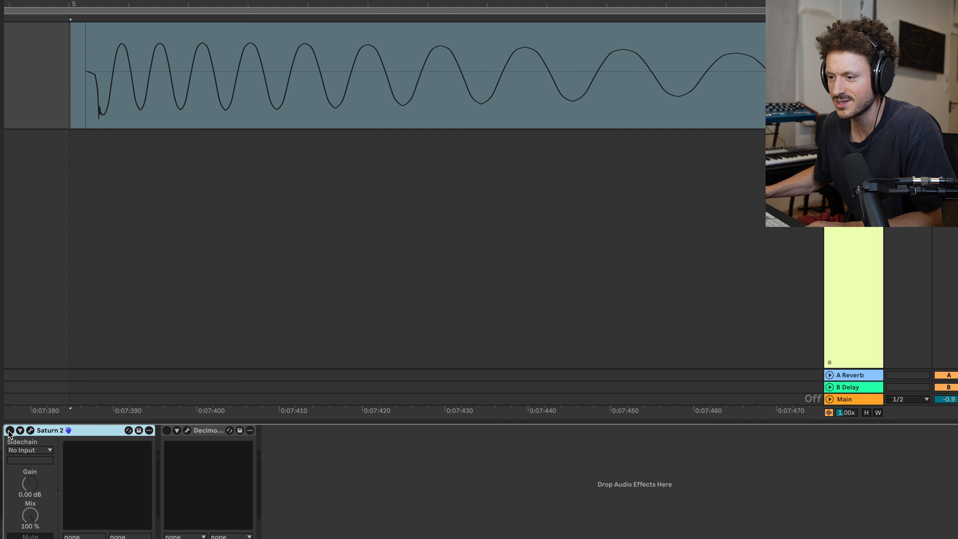
click(10, 431)
click(33, 430)
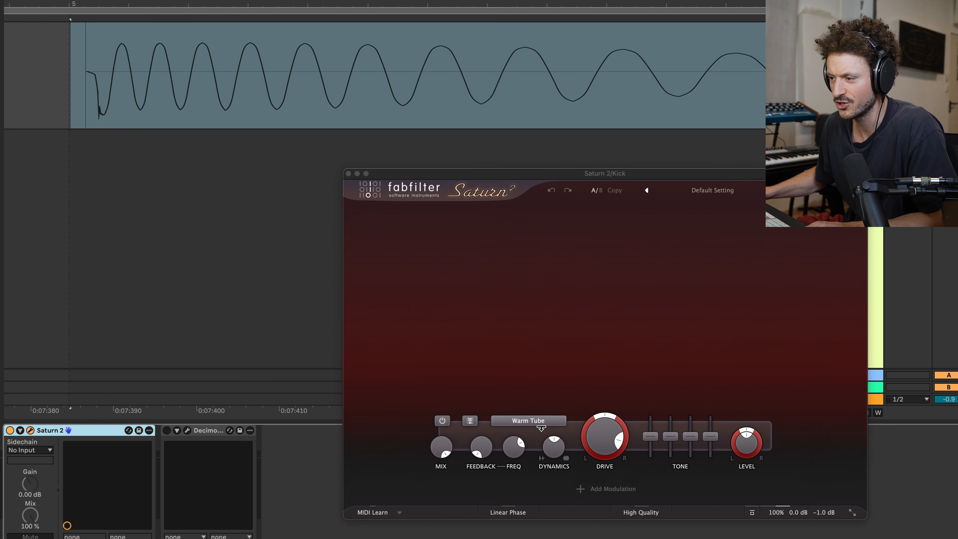
Step: Set Saturn 2's distortion style to Warm Tape
click(507, 420)
mouse_move(526, 449)
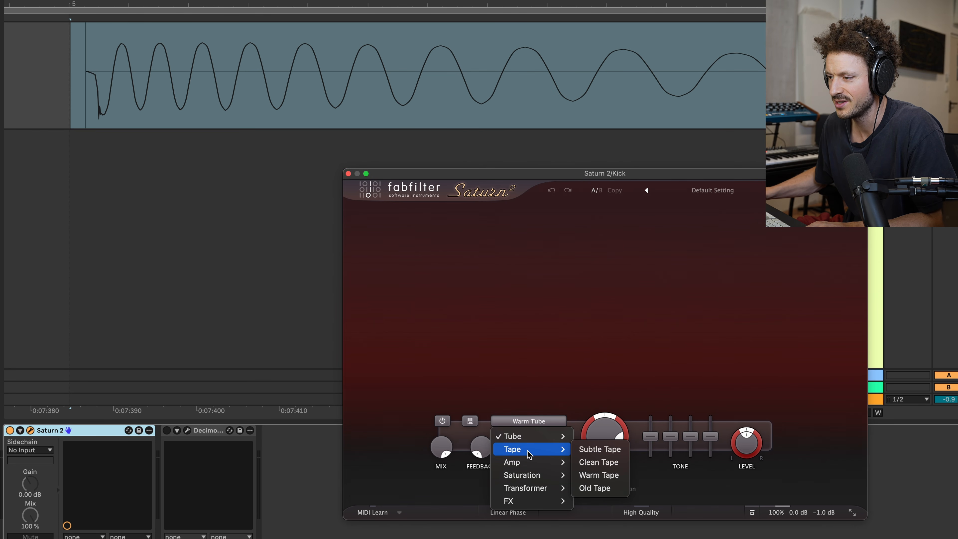
click(595, 474)
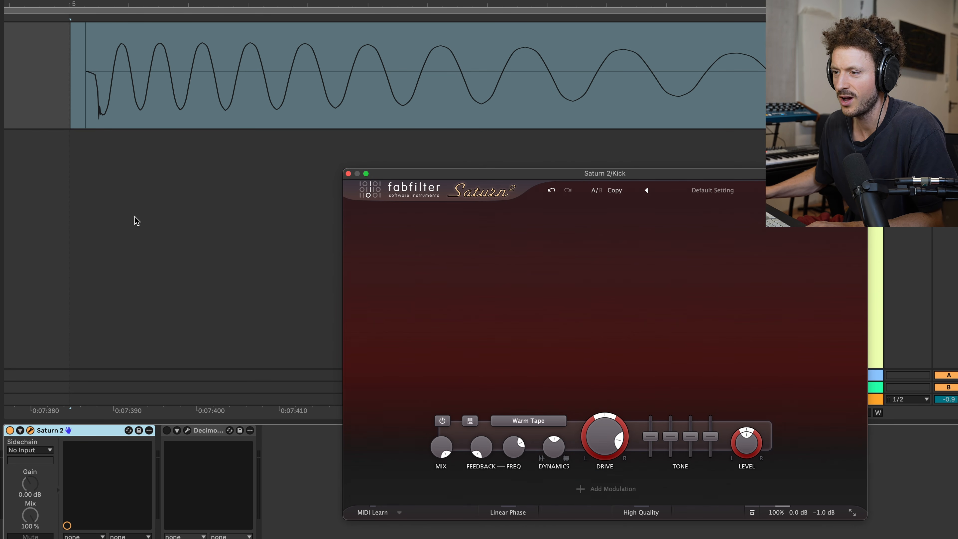
Step: Resample the Warm Tape kick from just before bar 5 and compare its waveform with the Sampled Kick
click(57, 215)
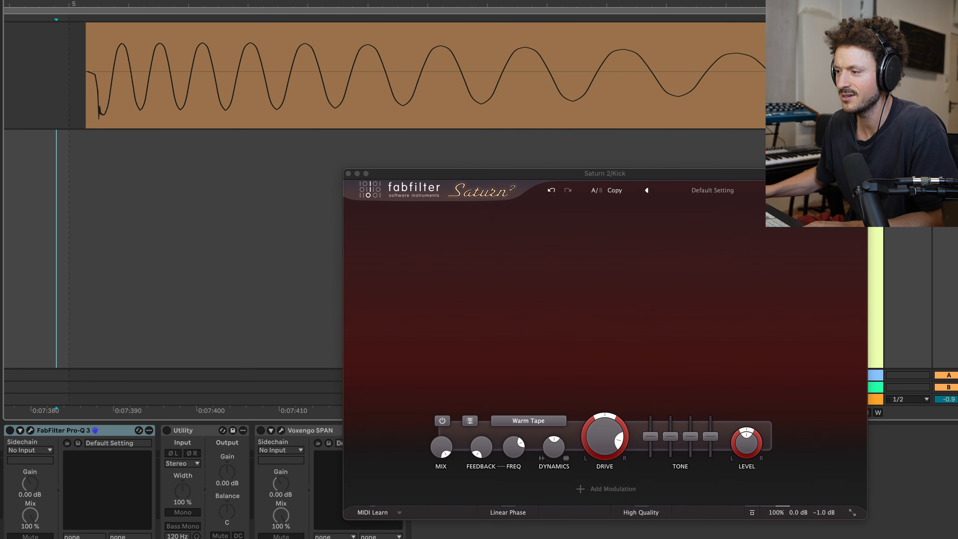
key(F9)
key(space)
scroll(241, 161, down, 3)
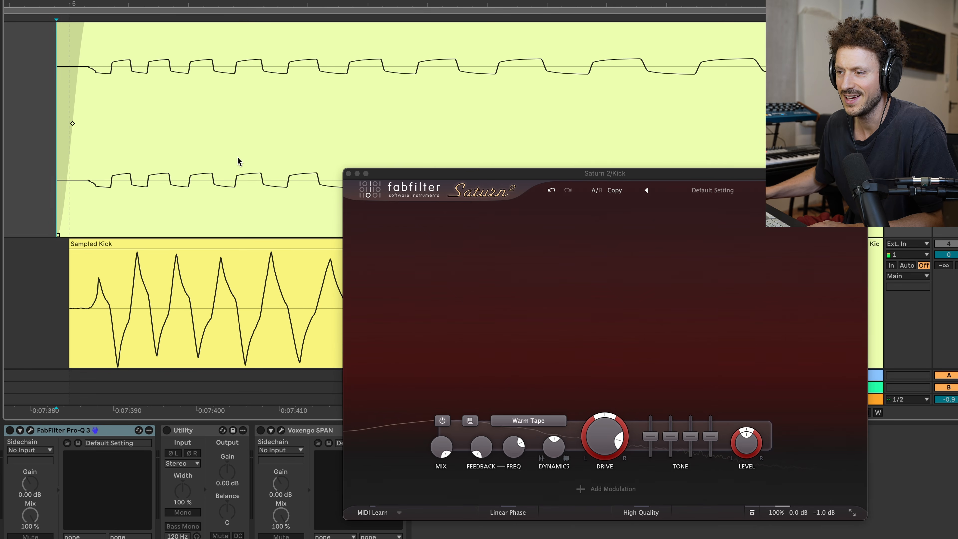
scroll(239, 162, up, 5)
Step: Delete the Warm Tape resample clip from track 3
click(223, 114)
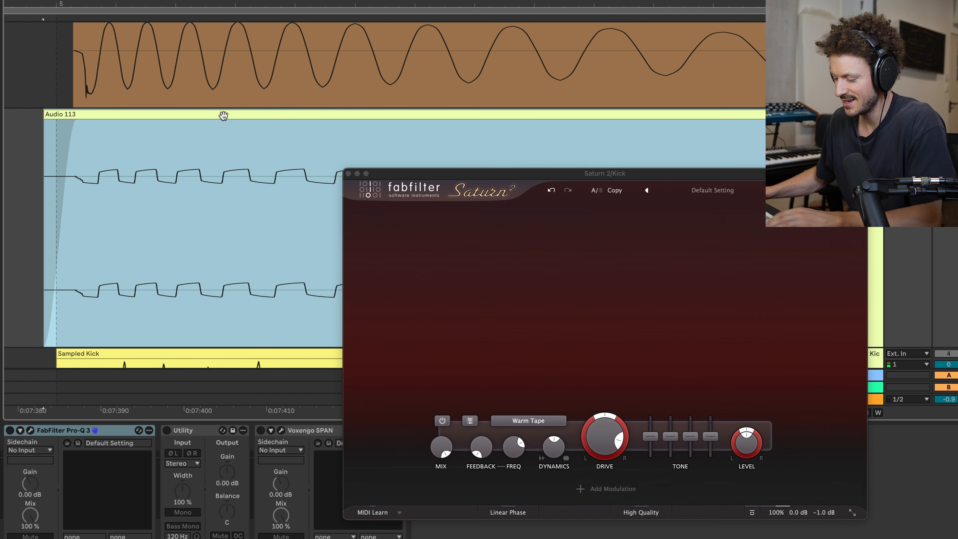
mouse_move(224, 176)
key(Delete)
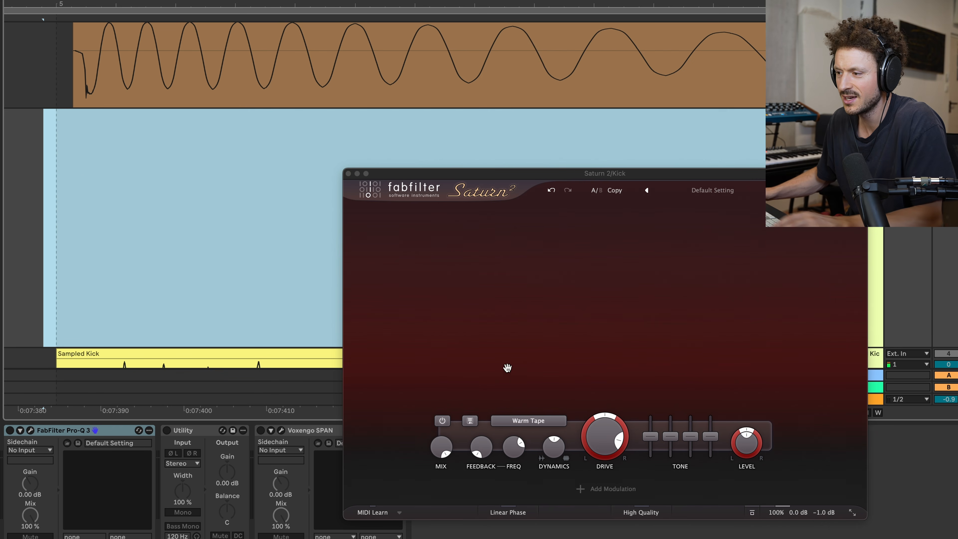
Step: Change Saturn 2's distortion style to Warm Tube and raise the Drive to 99.2%
click(528, 420)
mouse_move(534, 440)
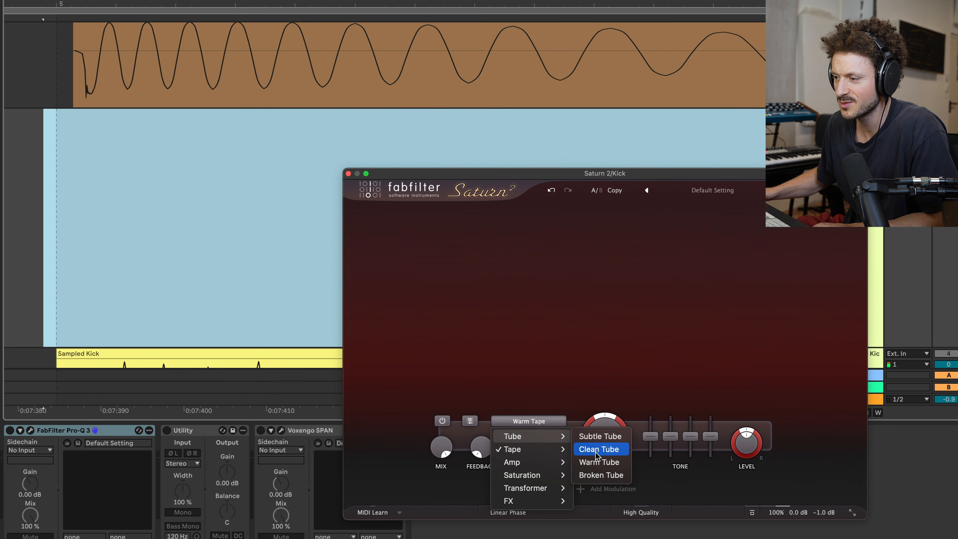
click(608, 460)
drag(602, 427, 603, 400)
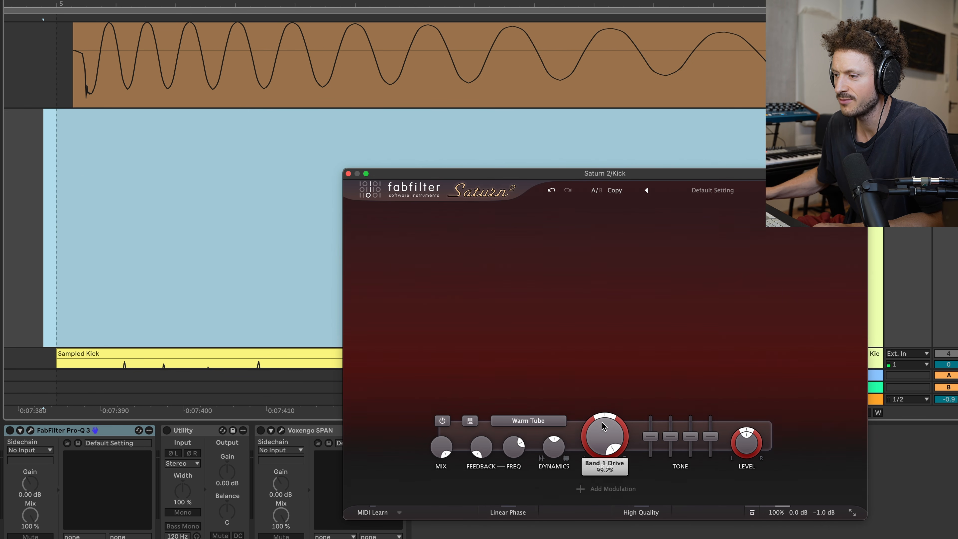
Step: Resample the Warm Tube kick onto track 3 and compare its waveform with the Sampled Kick
click(51, 201)
click(445, 0)
key(space)
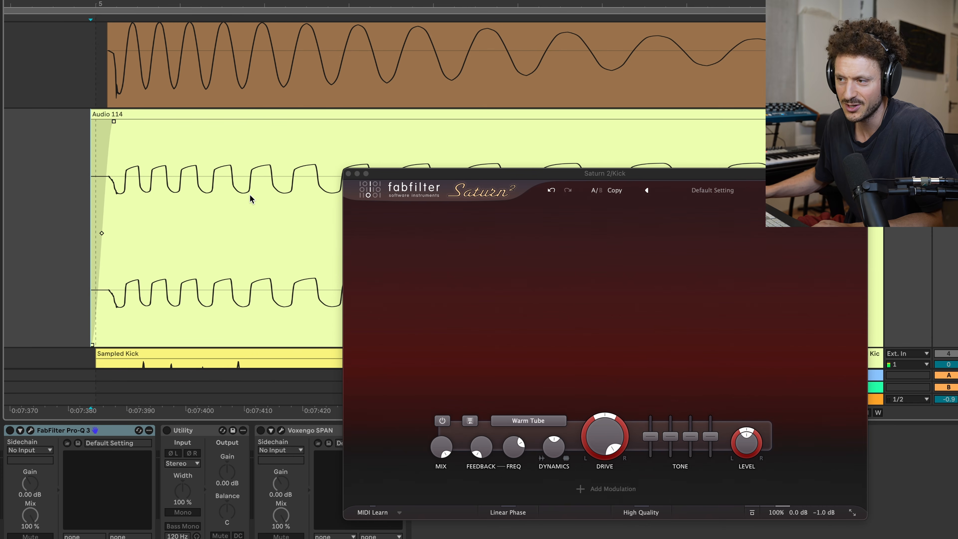
key(minus)
key(minus)
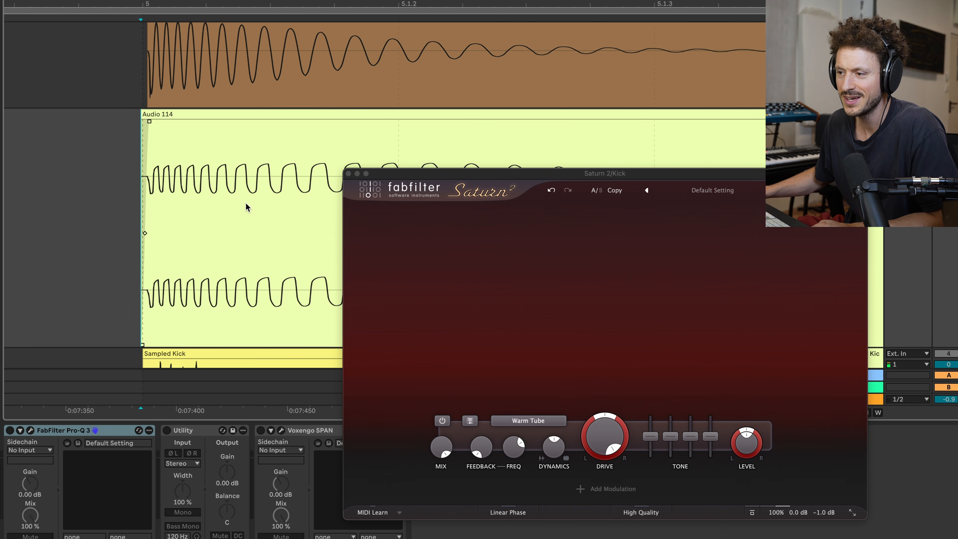
scroll(246, 204, down, 3)
Step: Delete the Warm Tube resample clip from track 3
click(266, 36)
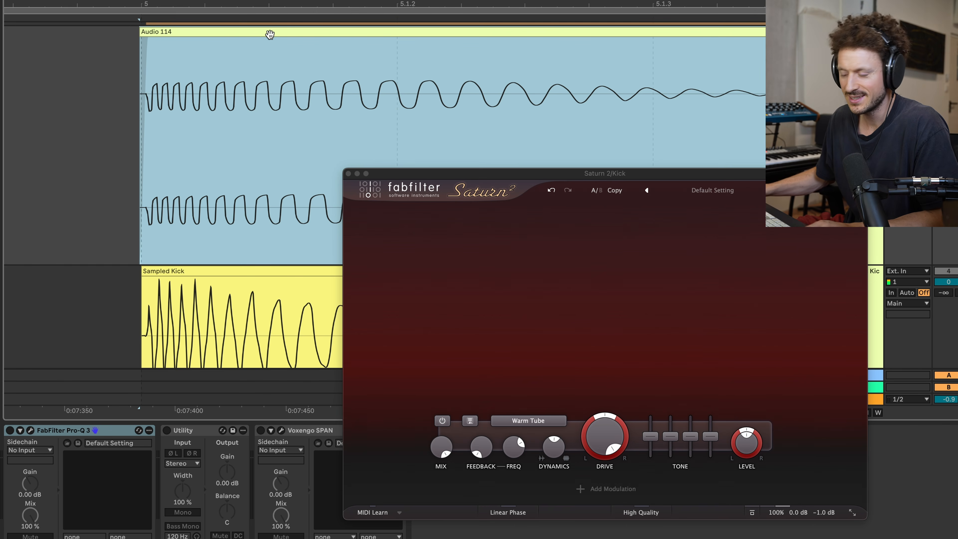
key(Delete)
scroll(637, 84, up, 2)
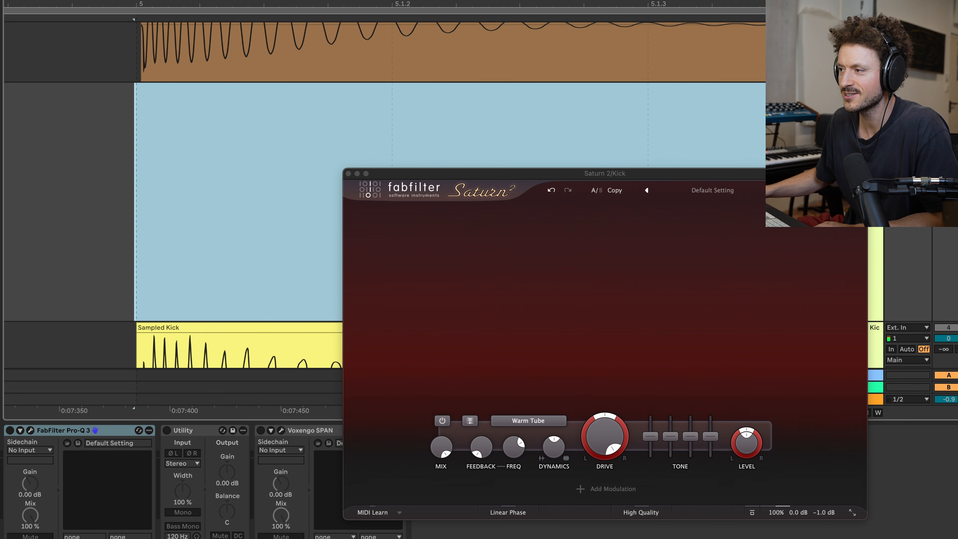
Step: Delete Saturn 2 from the kick track and enable Decimort 2 with its MPC60 preset, moving its window clear of the tracks
key(Up)
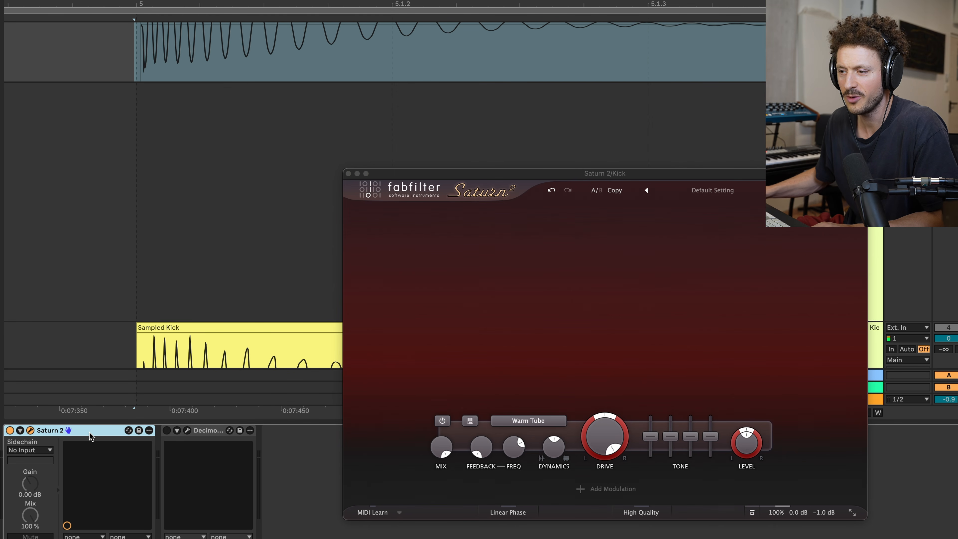
key(Delete)
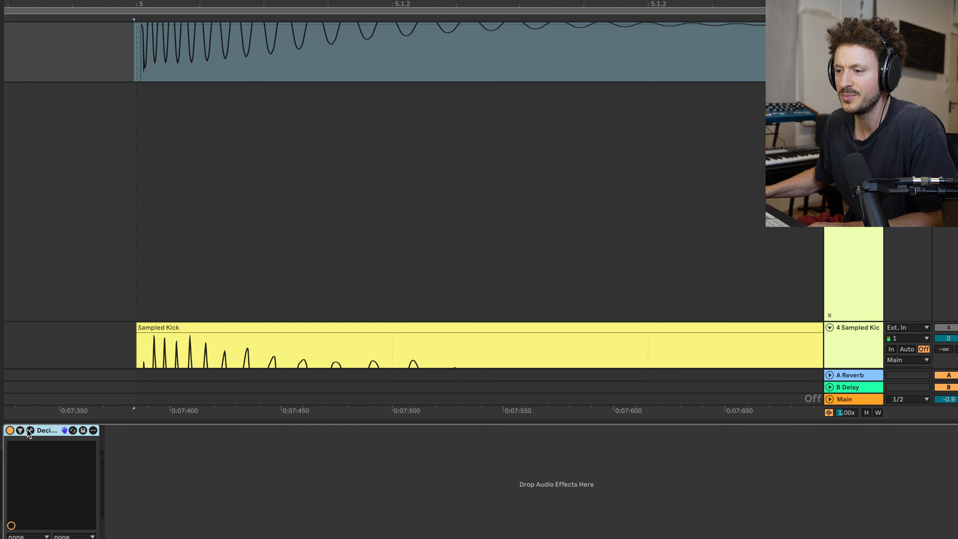
click(30, 431)
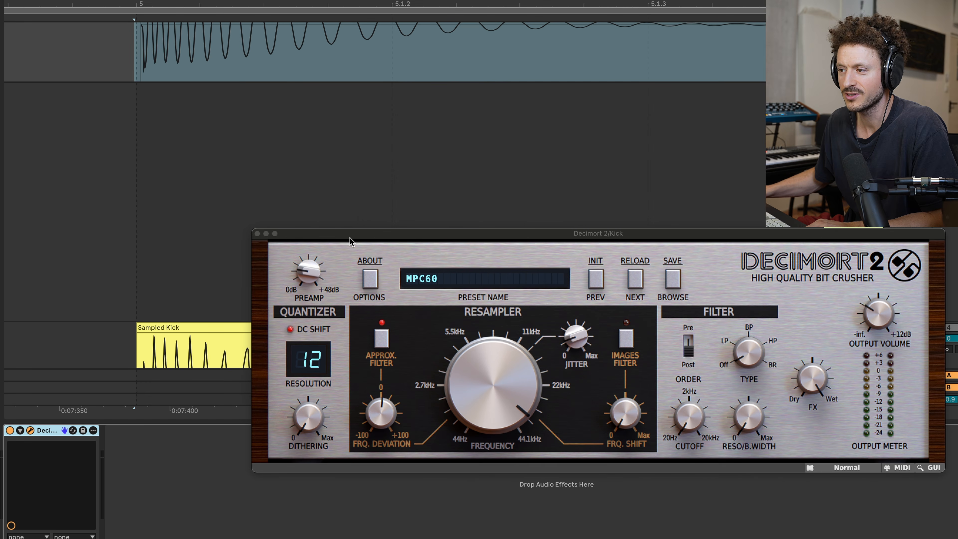
drag(349, 237, 315, 125)
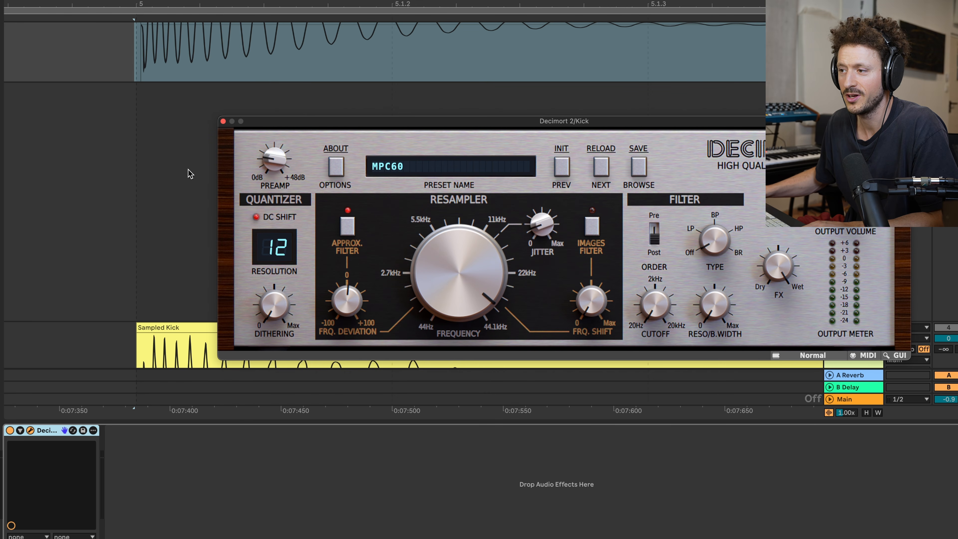
Step: Resample the Decimort 2 kick from just before bar 5 onto track 3 and inspect its waveform
click(133, 180)
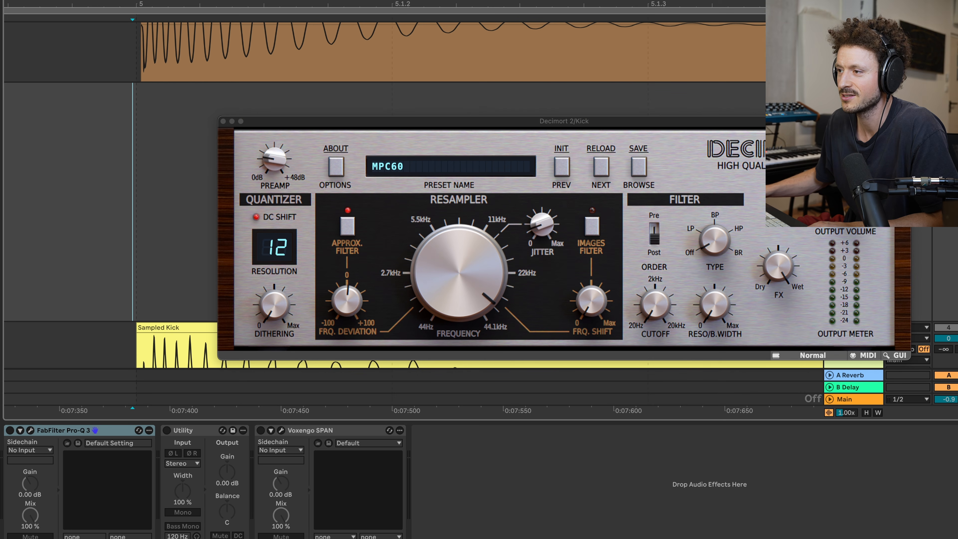
key(F9)
key(space)
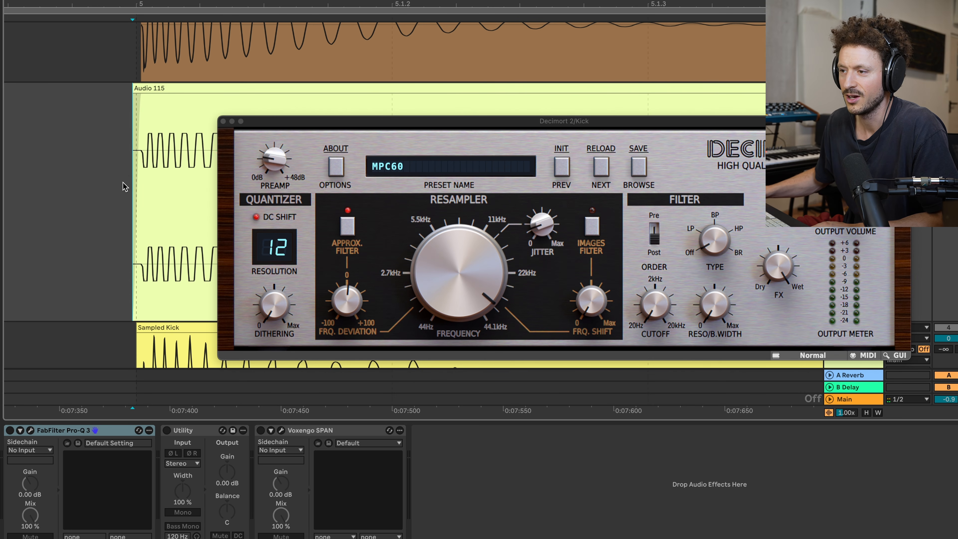
scroll(128, 177, up, 1)
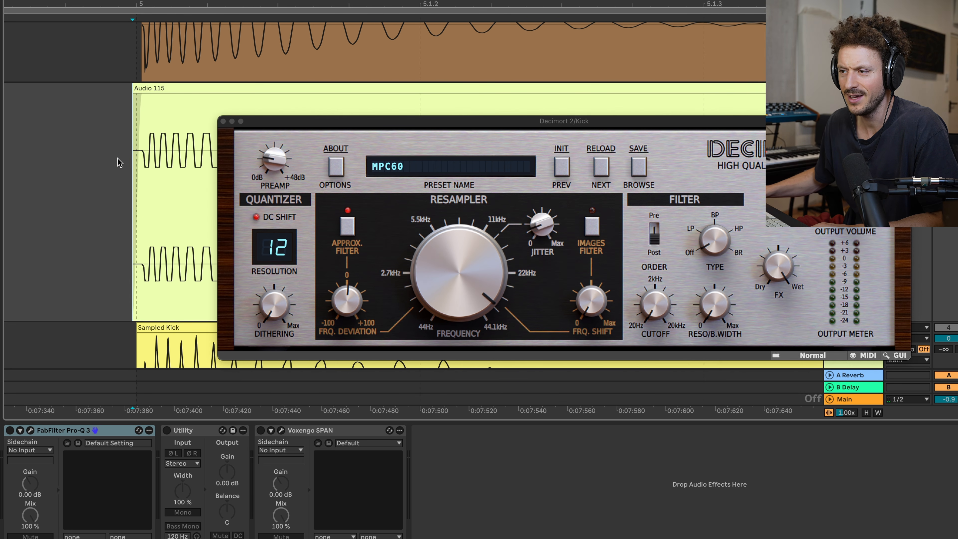
scroll(117, 162, up, 2)
scroll(117, 163, right, 3)
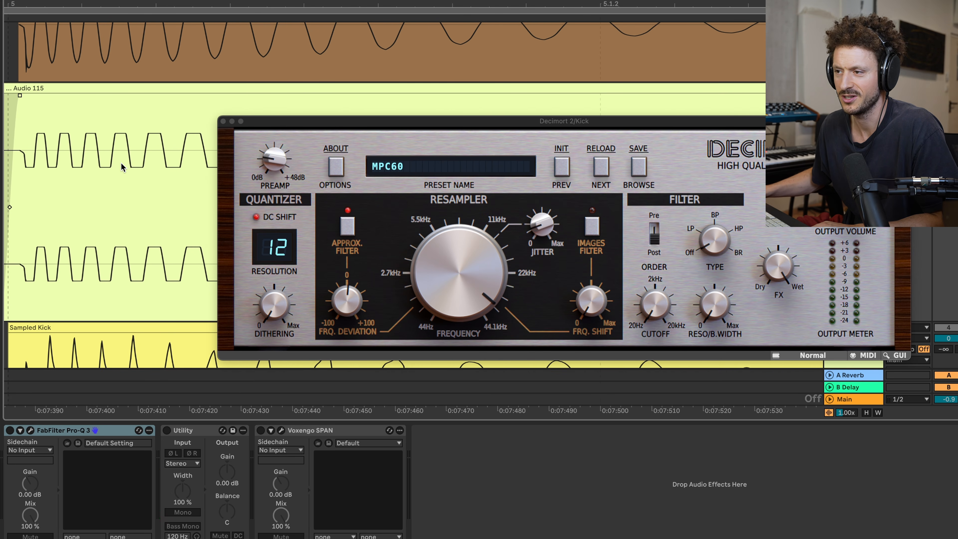
Step: Close the Decimort 2 window and compare the resampled waveform with the Sampled Kick up close
click(222, 119)
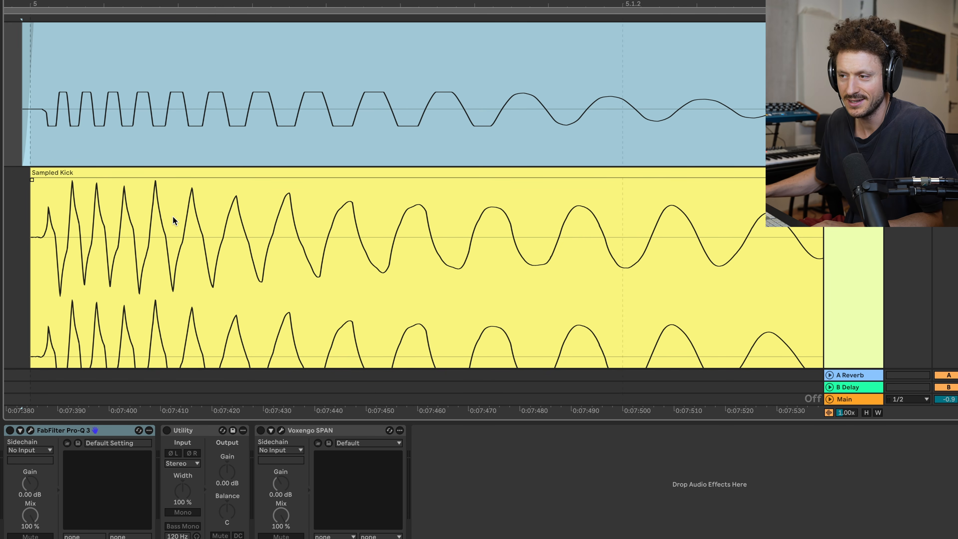
scroll(171, 215, down, 2)
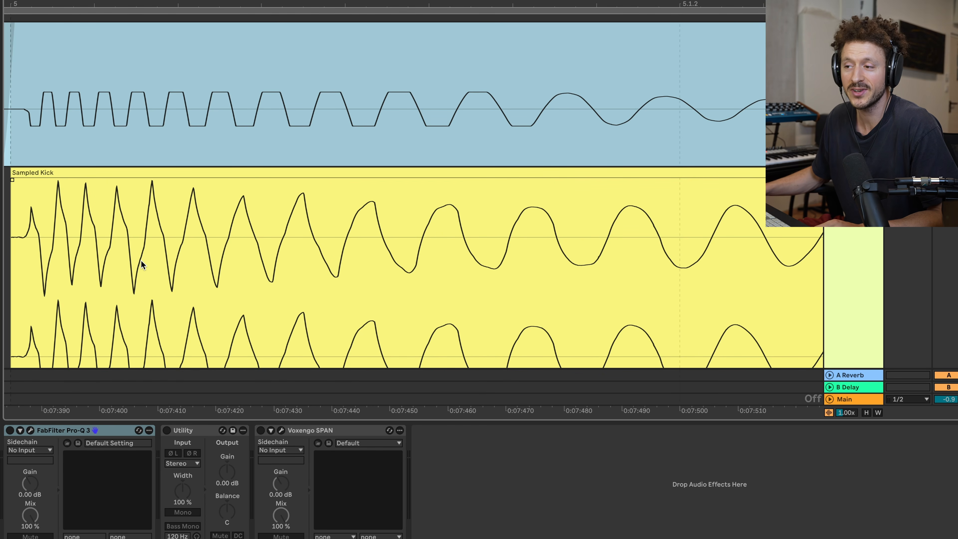
scroll(110, 257, up, 5)
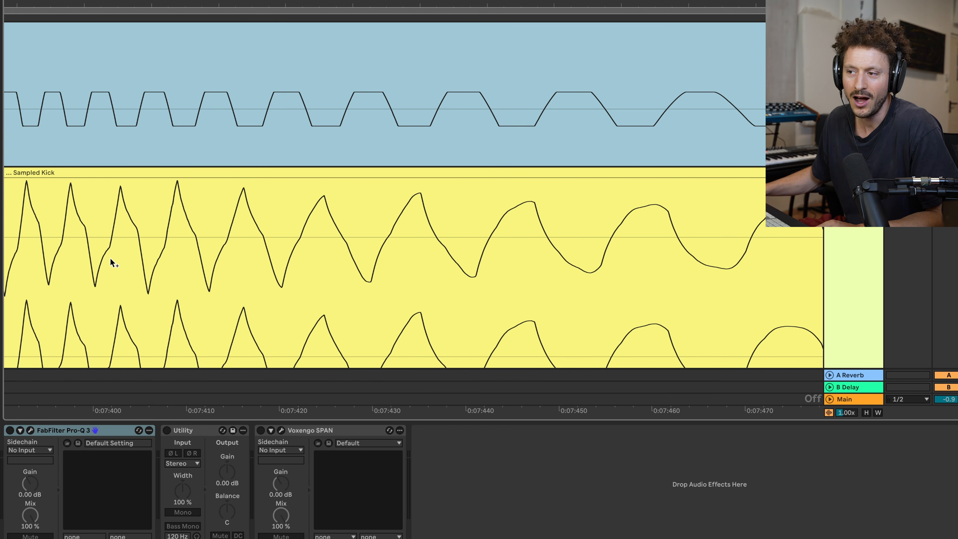
Step: Examine the first cycles of the Decimort 2 resample against the Sampled Kick's waveform
scroll(117, 222, left, 3)
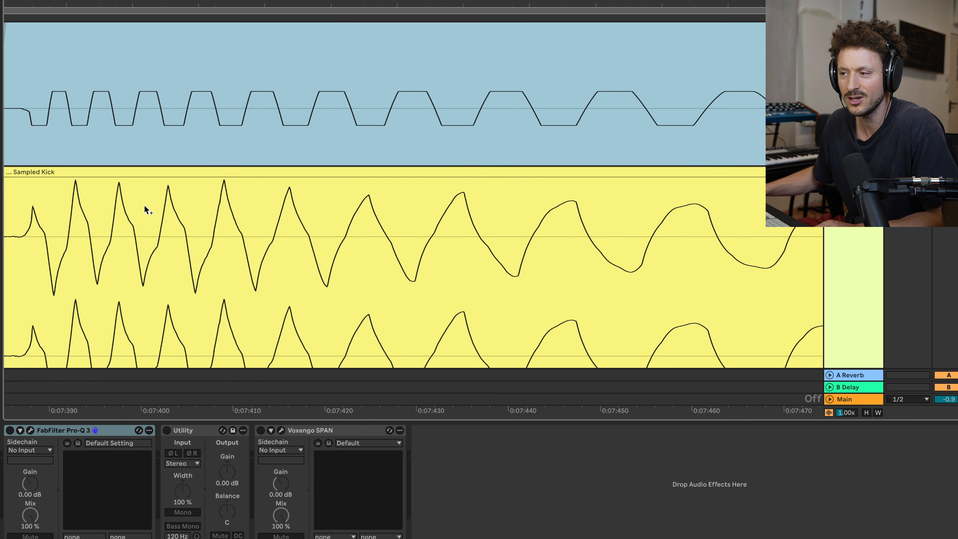
scroll(145, 207, down, 2)
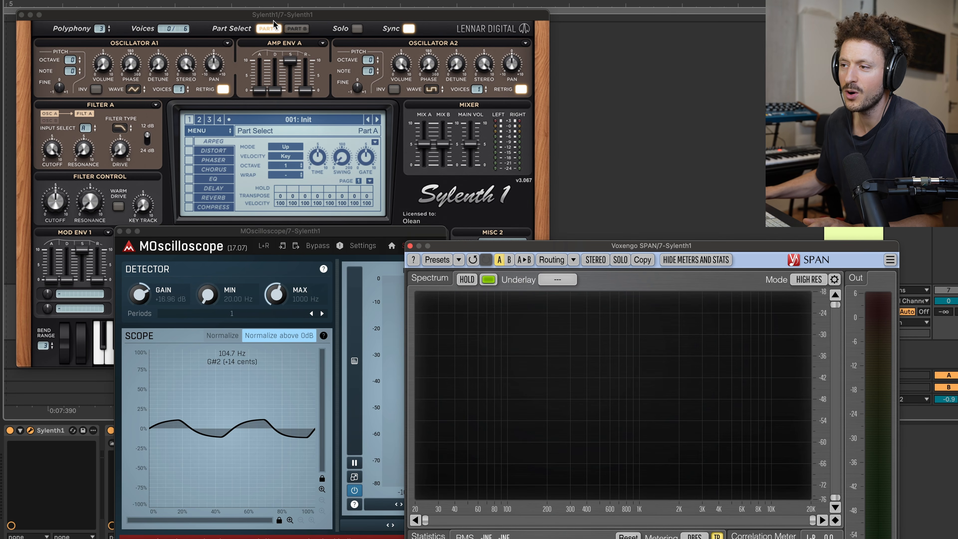
Step: Play square and triangle waves in Sylenth1 and compare their harmonics in SPAN with the spectrum Hold toggled
click(263, 19)
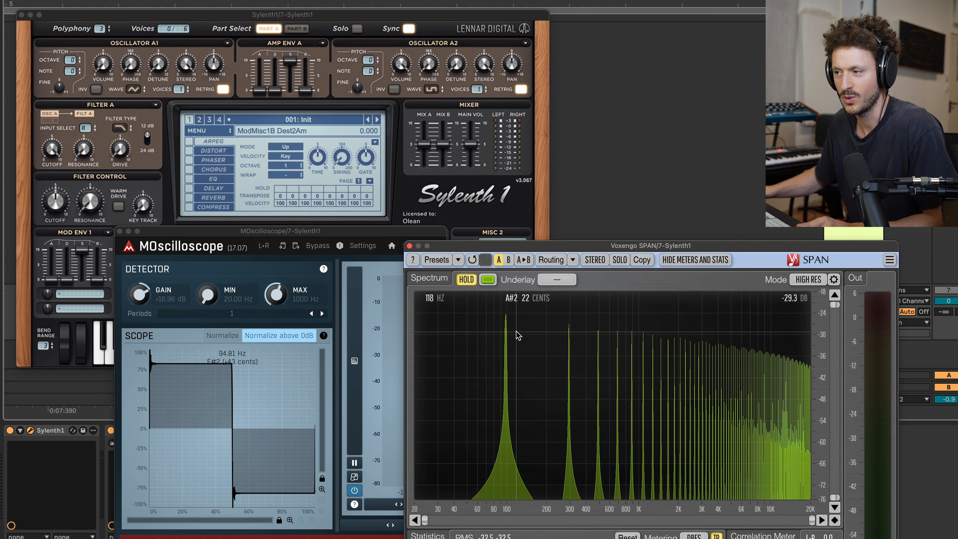
click(400, 70)
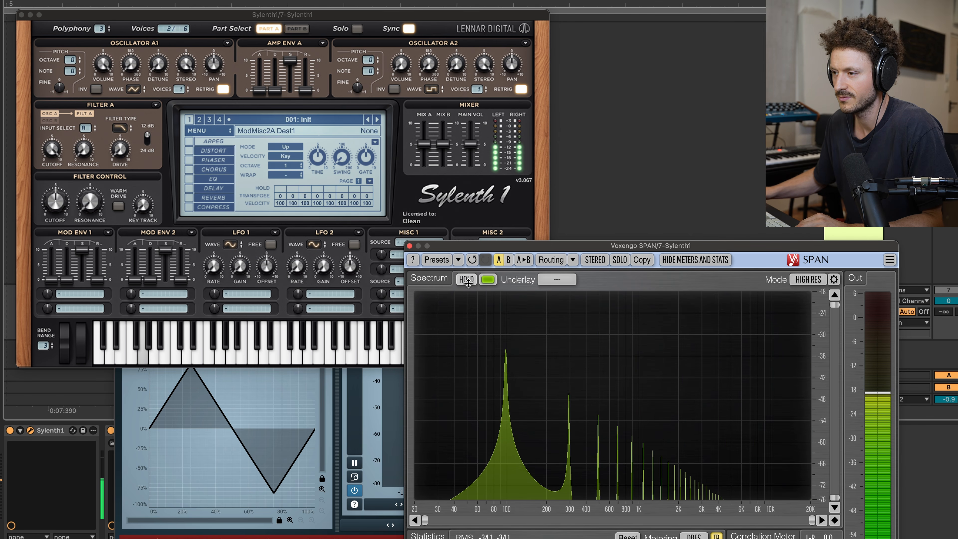
click(466, 283)
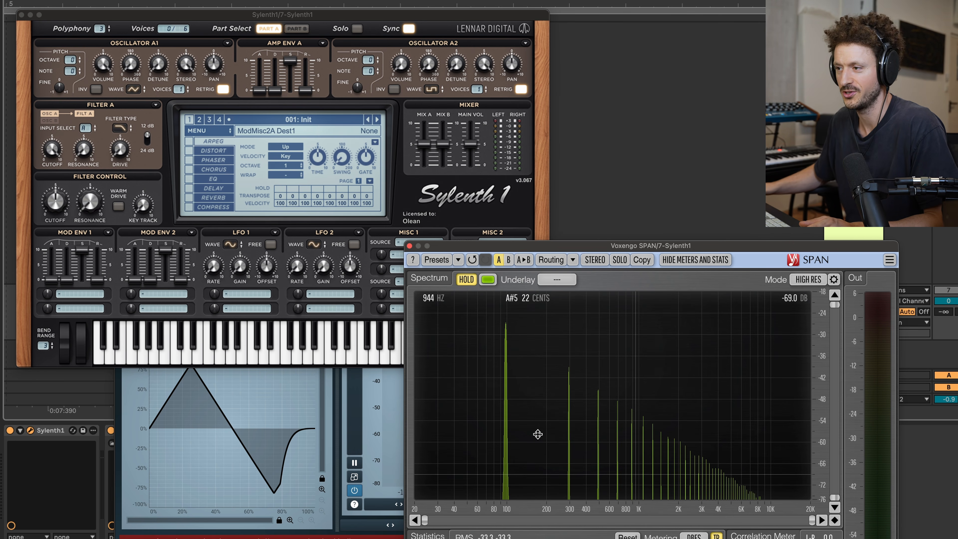
click(465, 280)
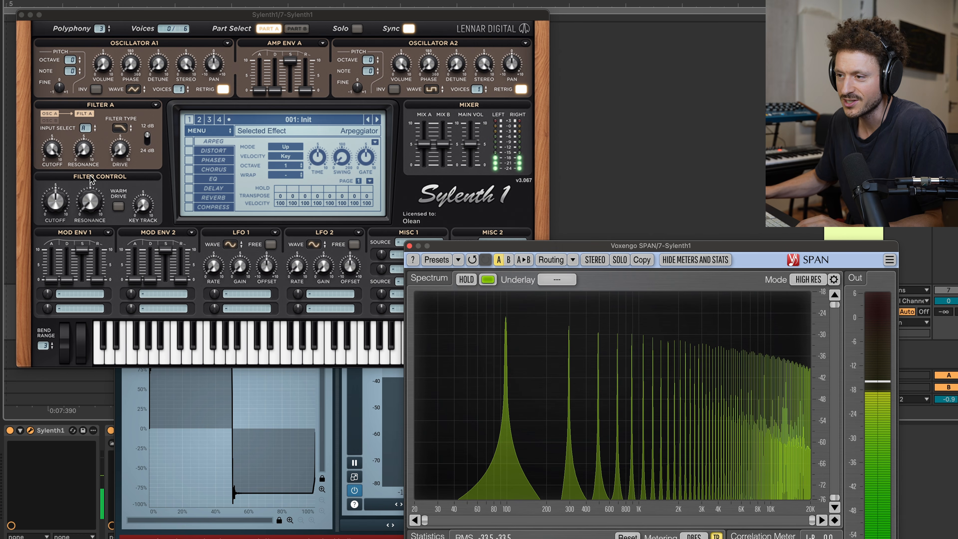
Step: Lower Sylenth1's Filter A cutoff to about 2.4 while observing the square wave's shape and spectrum
drag(56, 153, 49, 264)
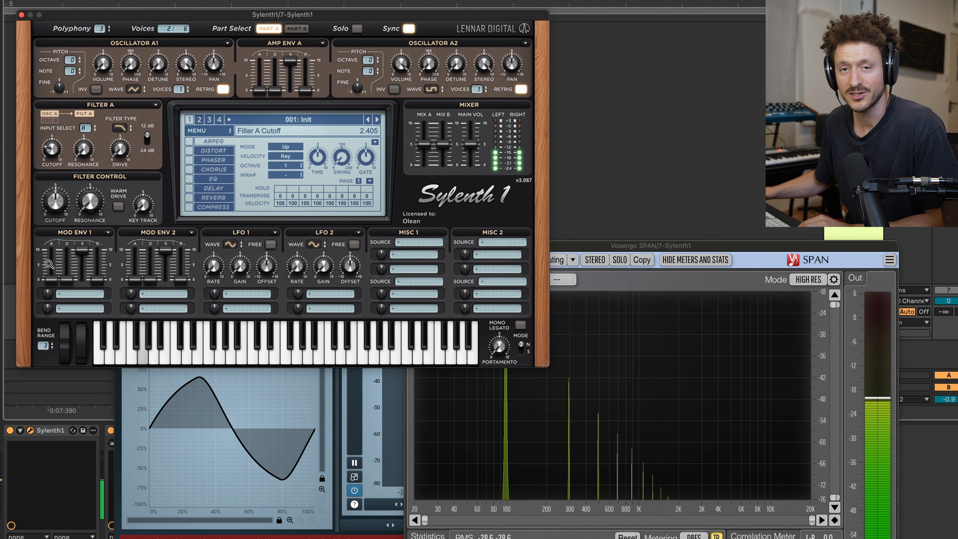
click(483, 426)
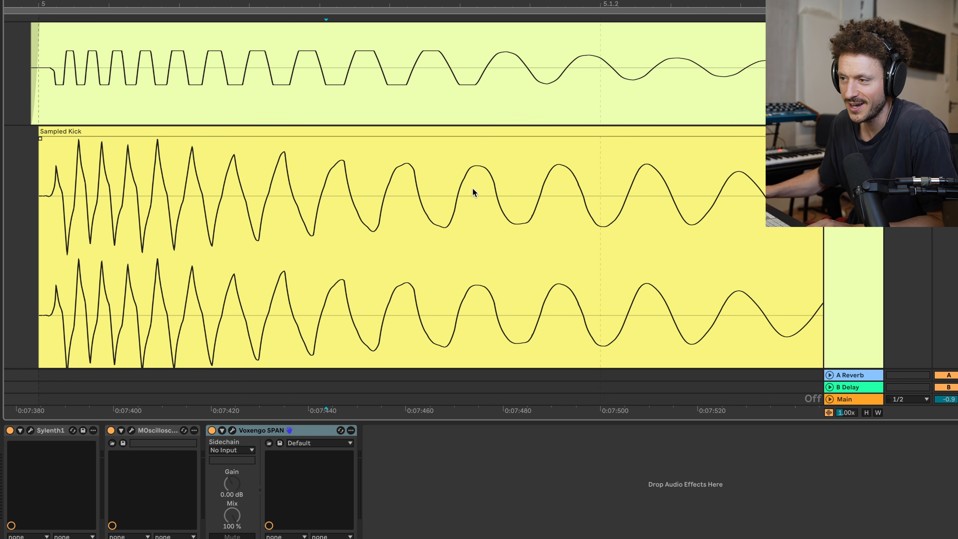
Step: Compare the resampled kick with the Sampled Kick from bar 5 onward for signs of low-pass filtering
scroll(235, 183, left, 3)
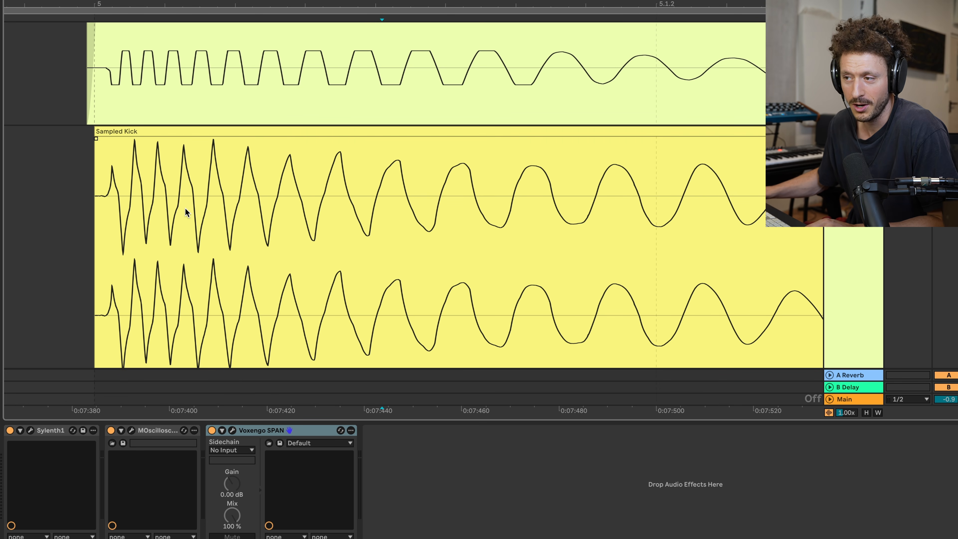
scroll(112, 221, up, 3)
scroll(145, 213, up, 3)
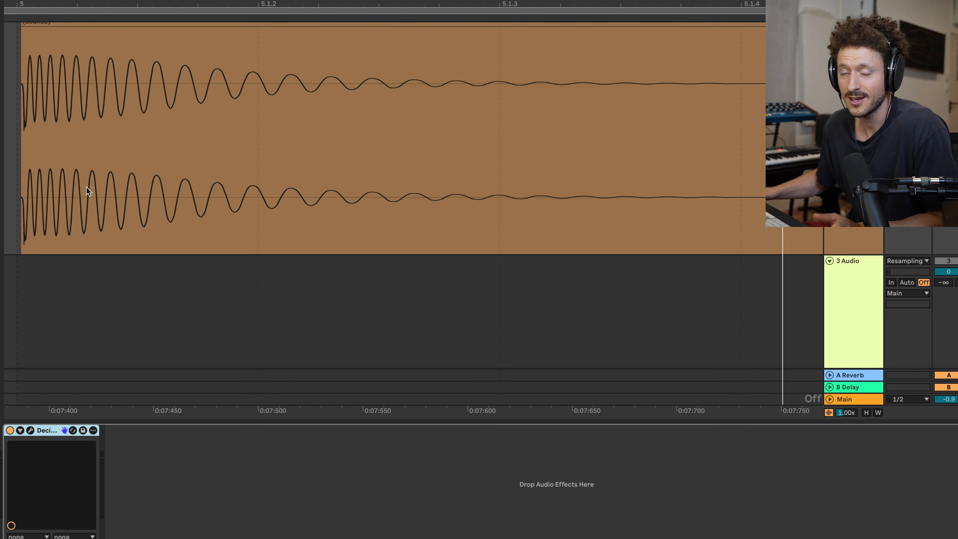
Step: Open the kick track's Decimort 2 window and zoom in on the start of the kick clip
click(29, 430)
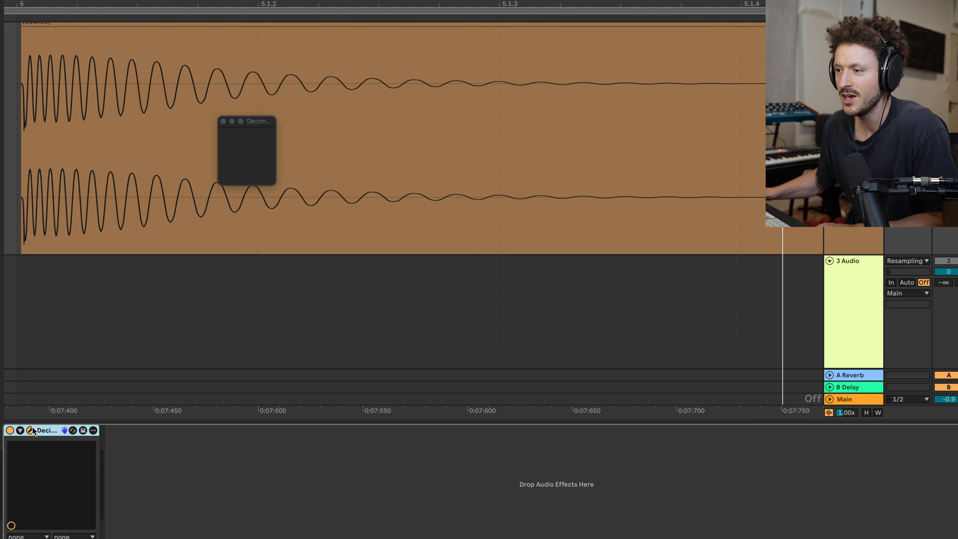
drag(560, 87, 9, 64)
key(z)
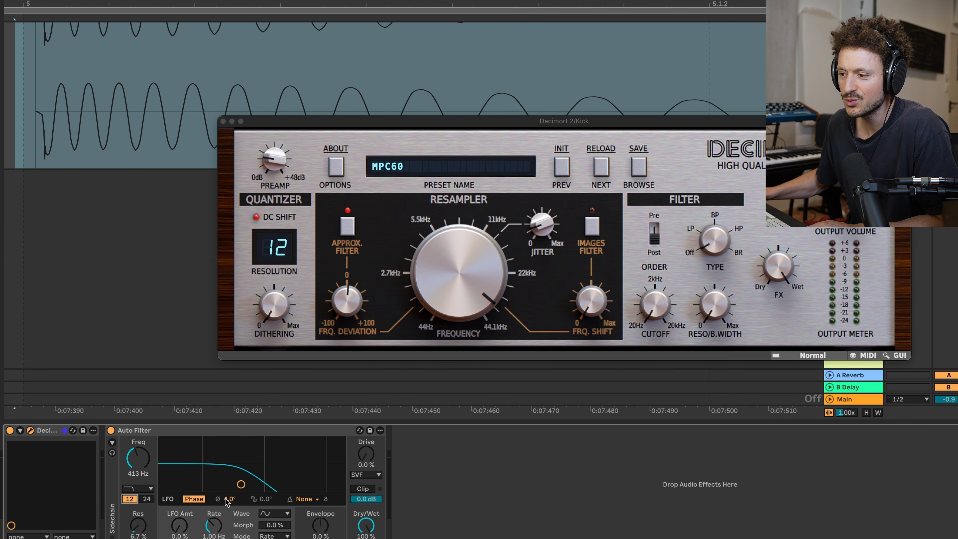
Step: Lower the Auto Filter's low-pass frequency to 235 Hz with 9.3 % resonance, and resample the kick onto track 3
drag(241, 485, 227, 479)
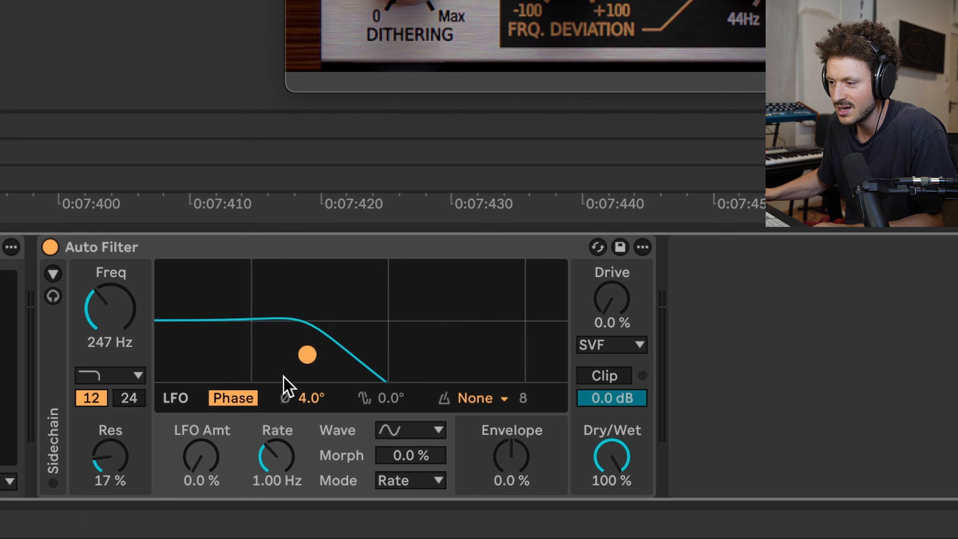
drag(309, 356, 304, 364)
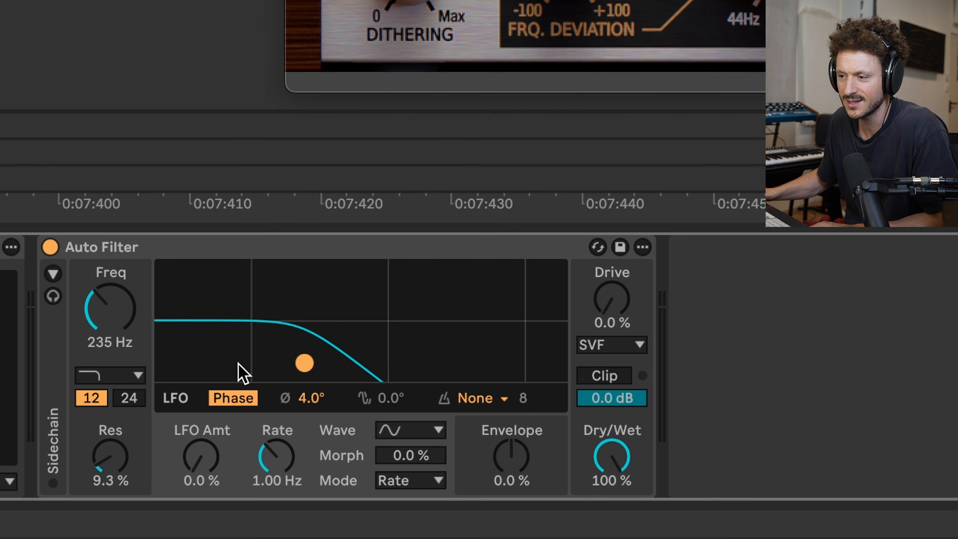
click(2, 46)
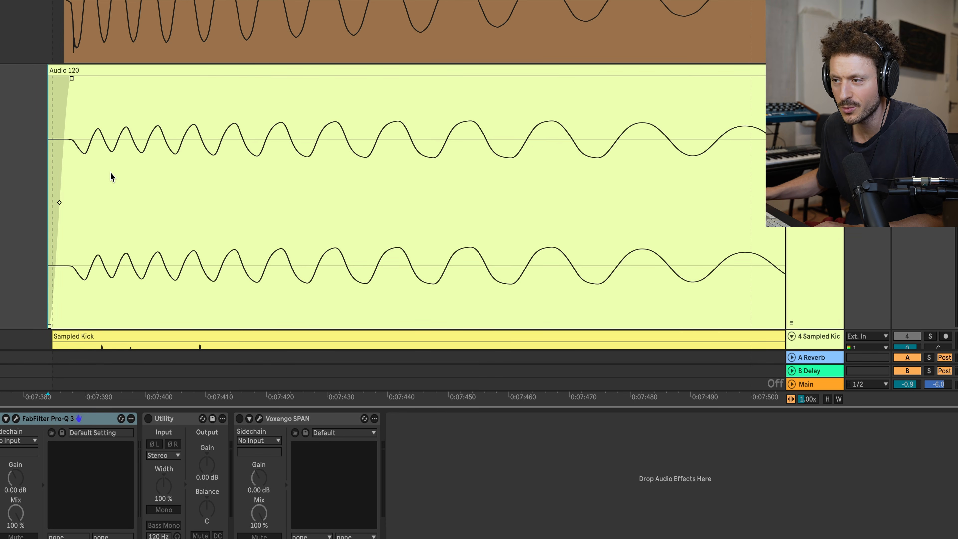
Step: Raise the filtered resample clip's gain to 7.4 dB to inspect its shape, and delete the clip from track 3
double_click(135, 111)
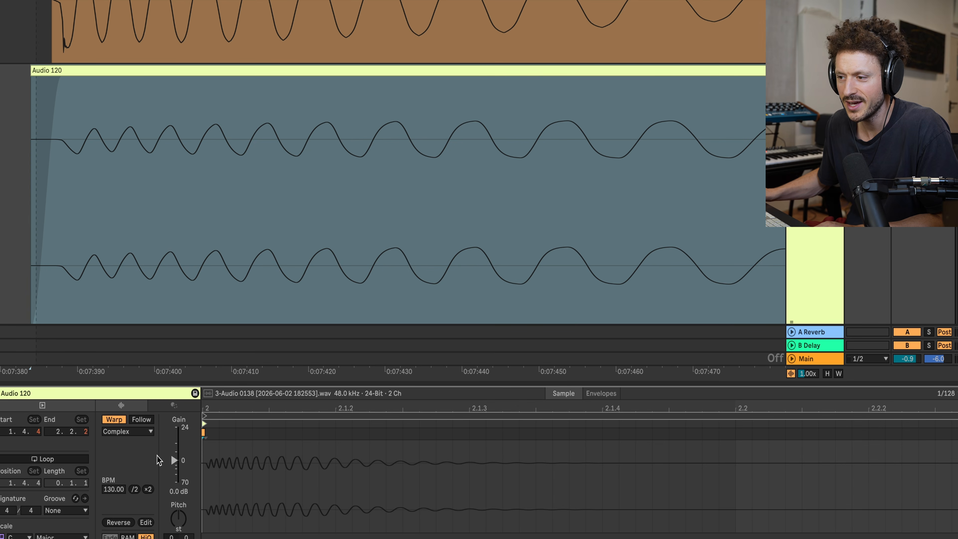
drag(174, 460, 178, 451)
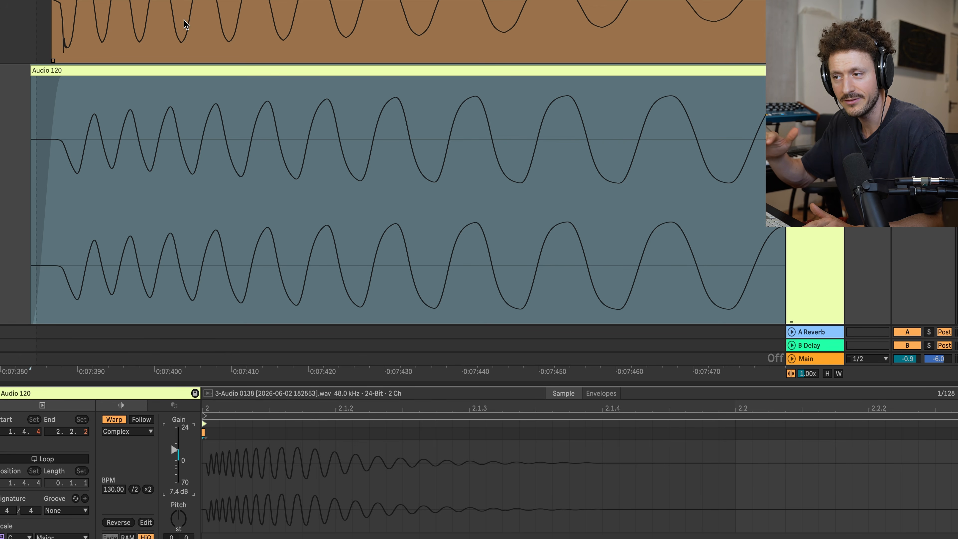
click(151, 72)
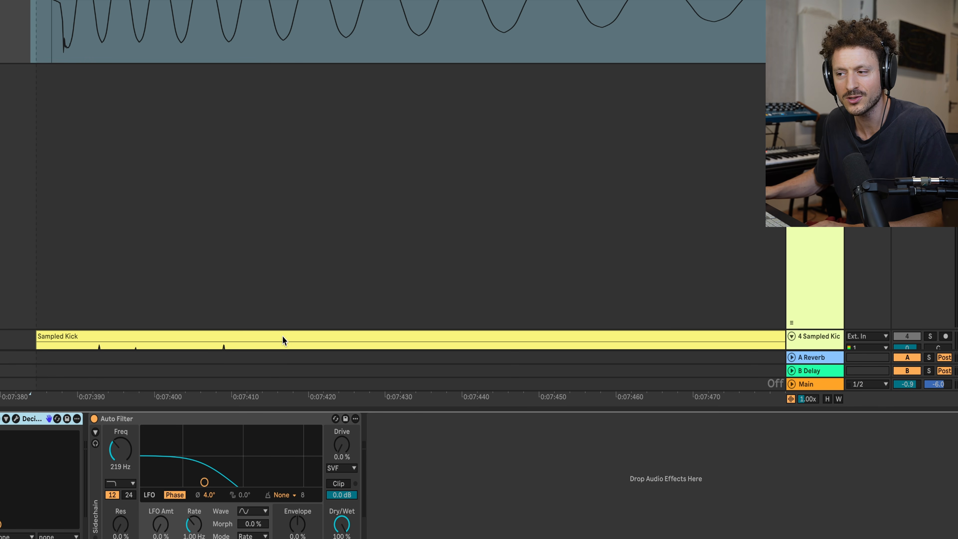
Step: Set the kick's Auto Filter to 17 % Drive and 42 % Dry/Wet
scroll(192, 280, down, 3)
scroll(200, 241, up, 2)
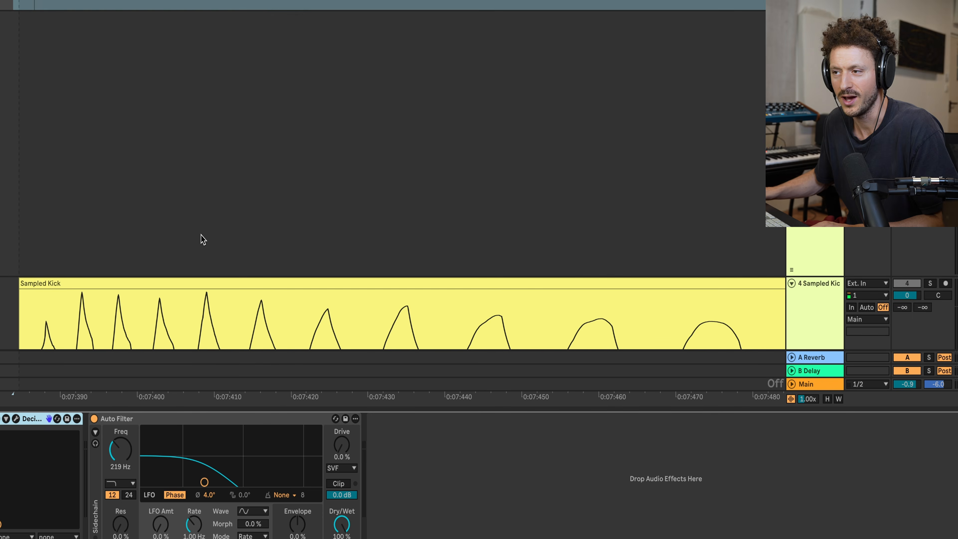
scroll(201, 245, up, 2)
drag(356, 533, 356, 538)
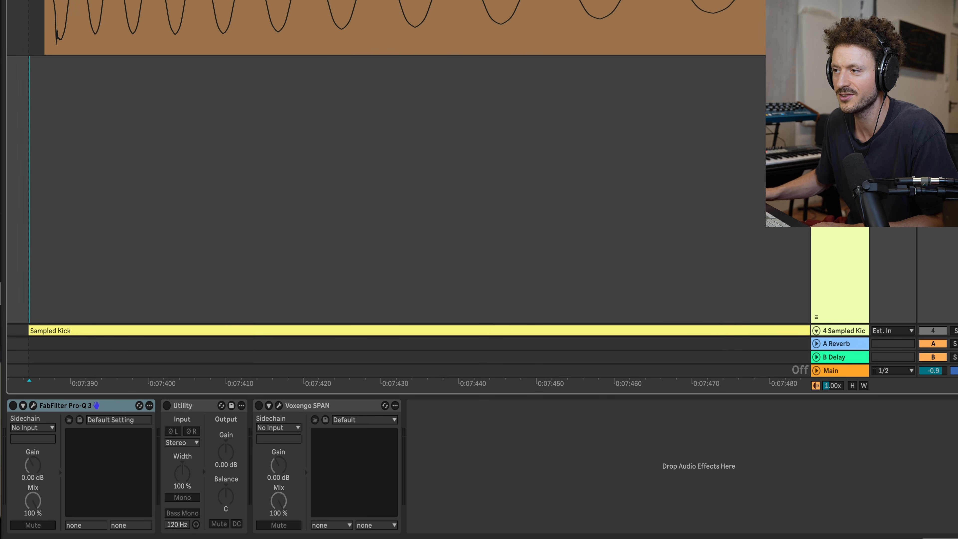
Step: Resample the partly filtered kick onto track 3 from bar 5, alongside the Sampled Kick
key(F9)
key(space)
scroll(126, 154, down, 4)
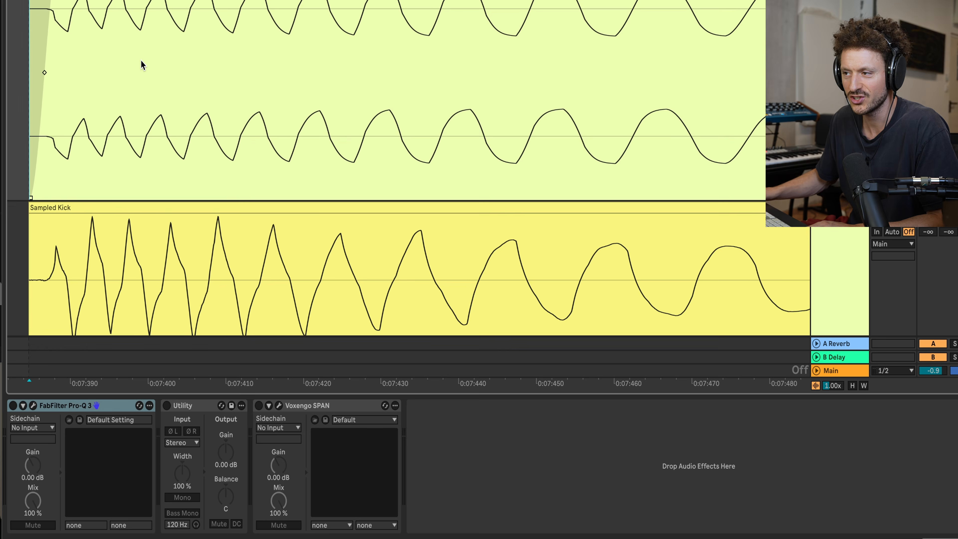
Step: Compare the peaks and slopes of the partly filtered resample with the Sampled Kick at several zoom levels
scroll(141, 64, up, 2)
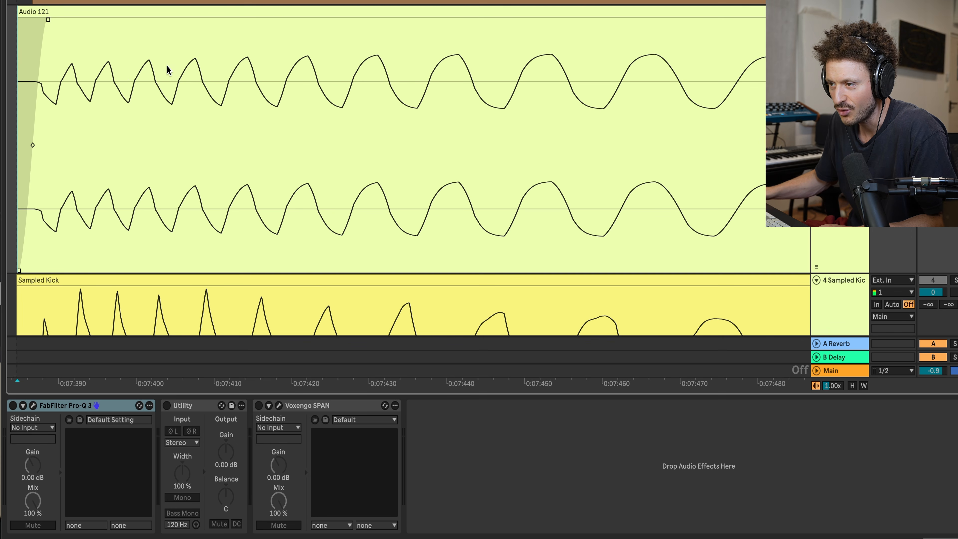
scroll(373, 93, down, 4)
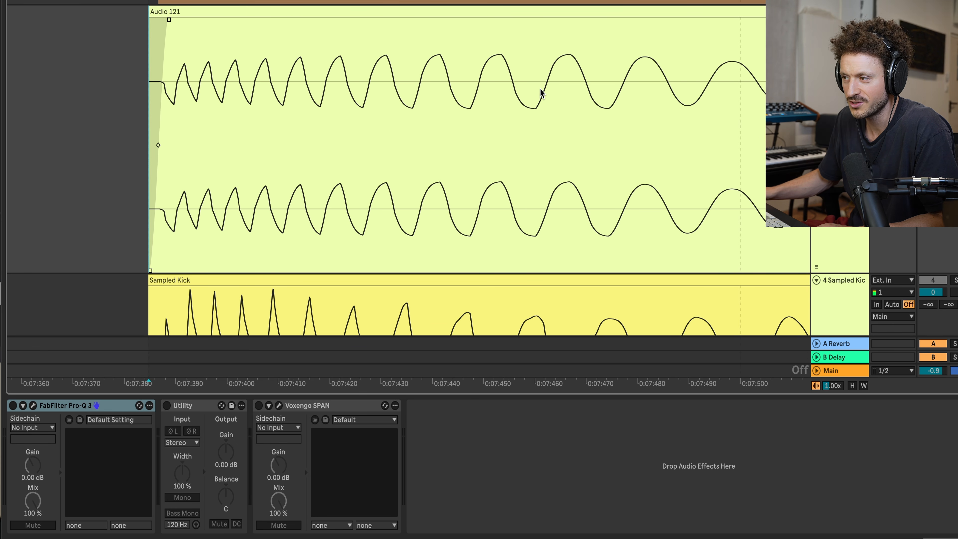
scroll(374, 153, down, 5)
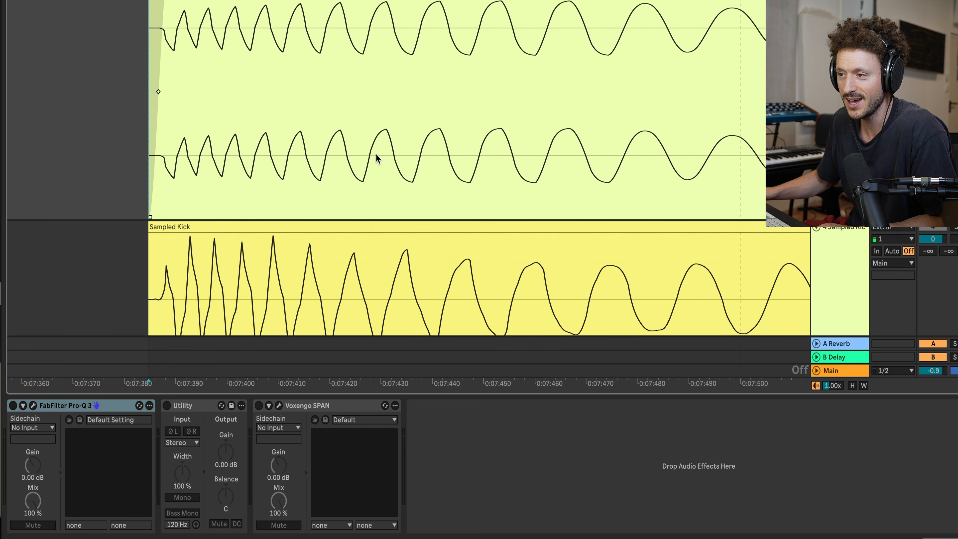
scroll(264, 148, down, 1)
scroll(249, 147, up, 3)
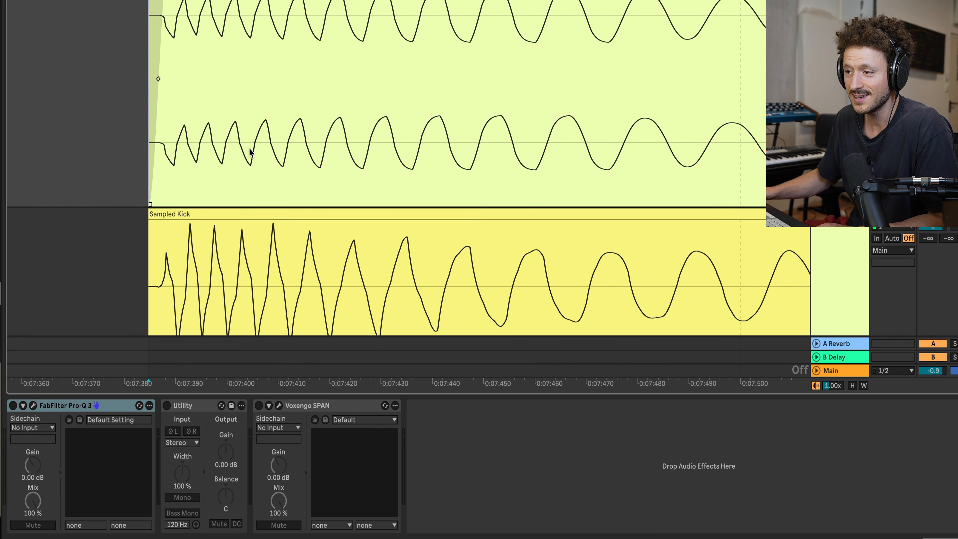
scroll(207, 116, up, 4)
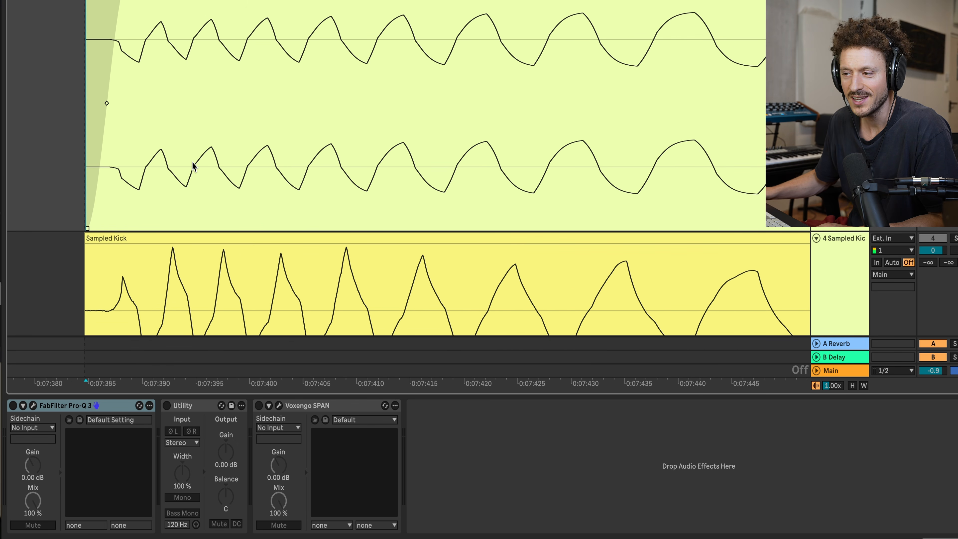
scroll(191, 170, down, 2)
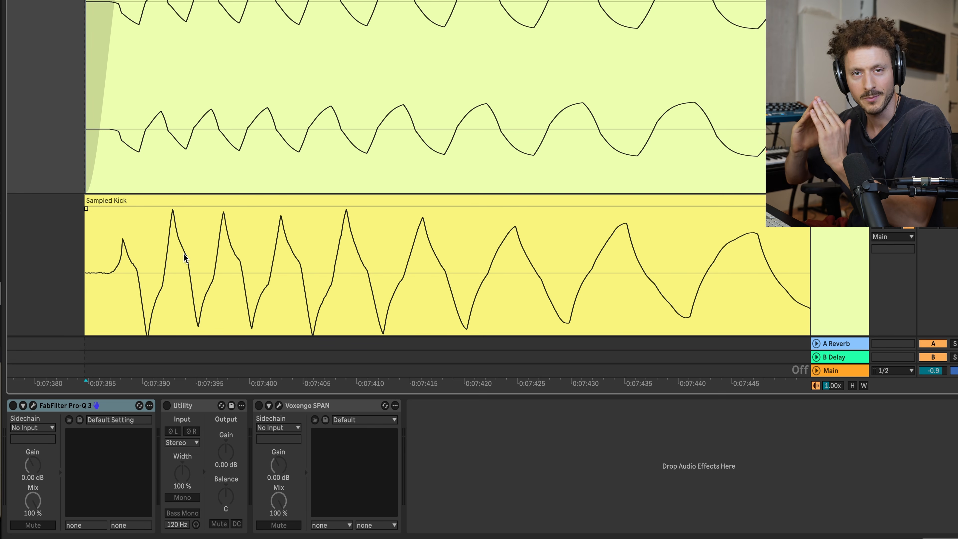
scroll(183, 254, up, 10)
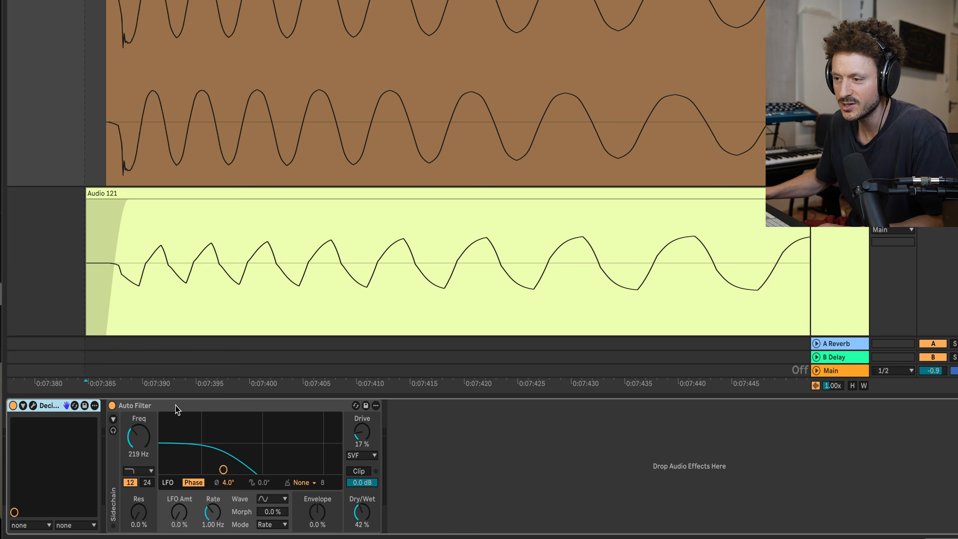
Step: Group the kick's Auto Filter into an Audio Effect Rack, show its chain list and create a second chain
click(176, 407)
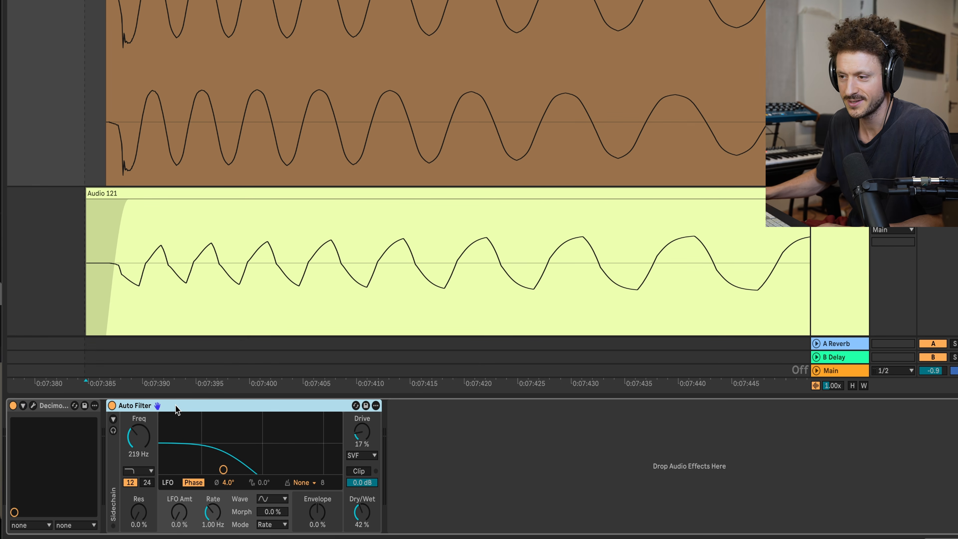
key(ctrl+g)
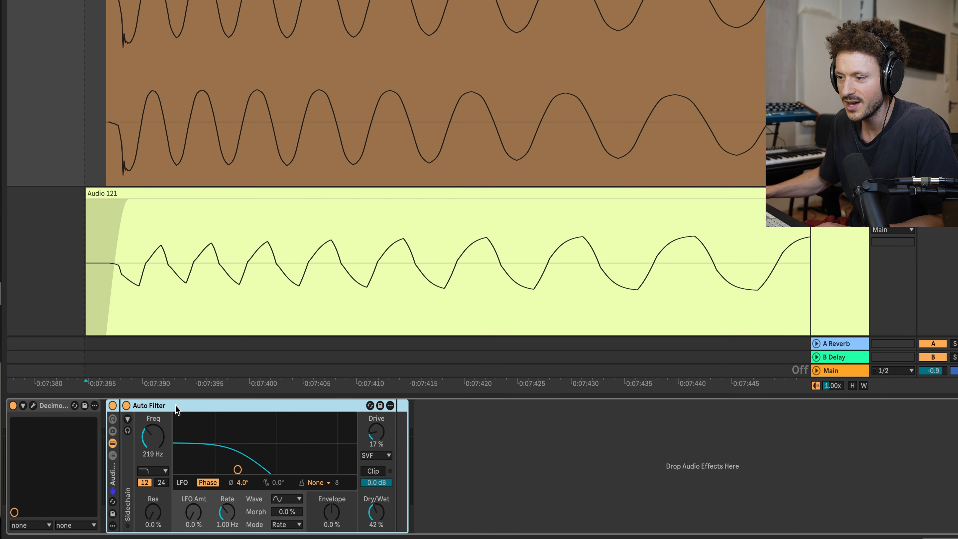
click(112, 455)
right_click(145, 471)
click(166, 479)
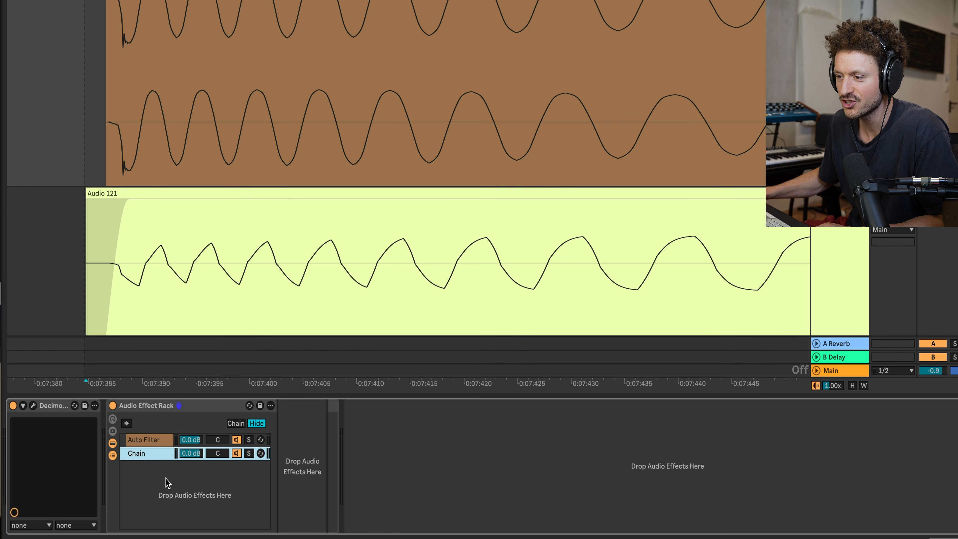
Step: Set the Auto Filter in the rack's first chain to 100 % Dry/Wet
click(156, 438)
click(542, 520)
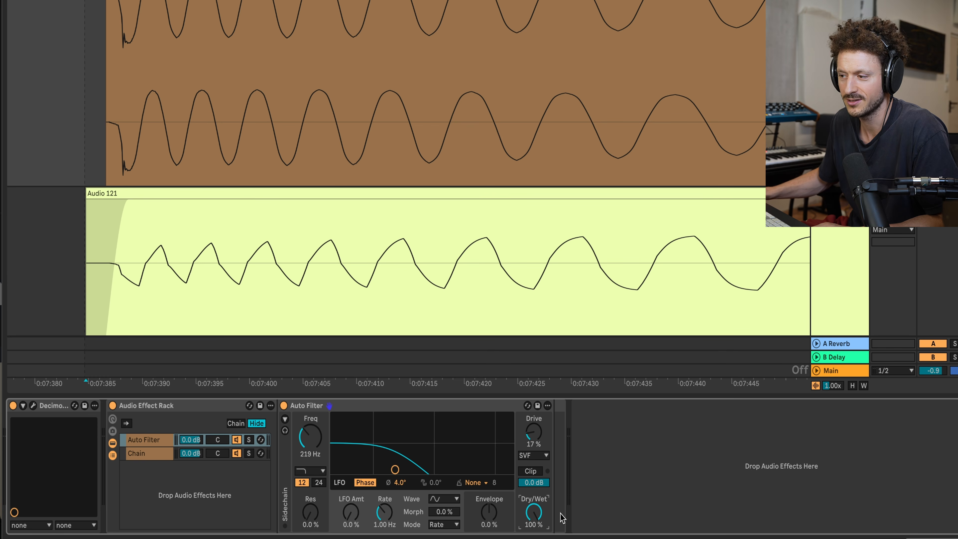
Step: Search the browser for "util" and add a Utility device to the rack's empty second chain
key(super+alt+b)
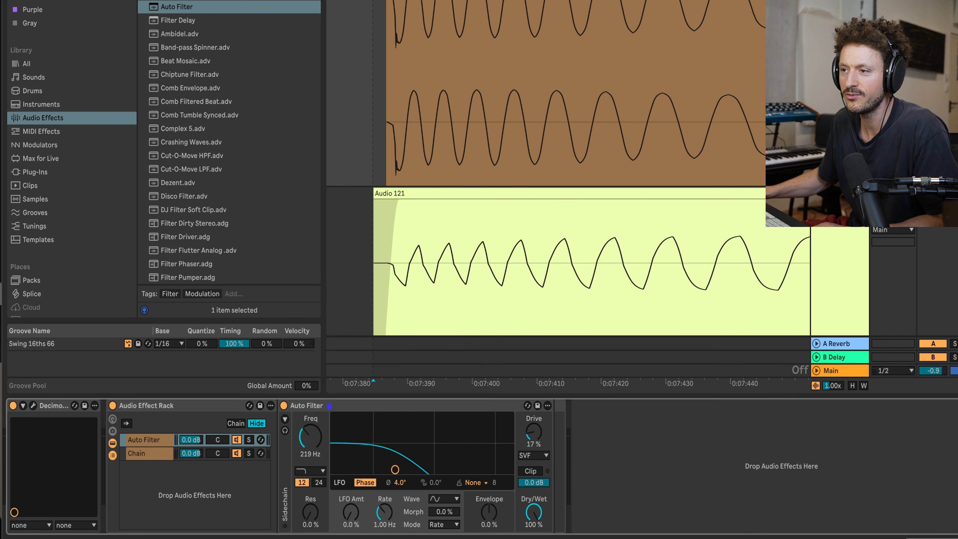
key(super+f)
text(util)
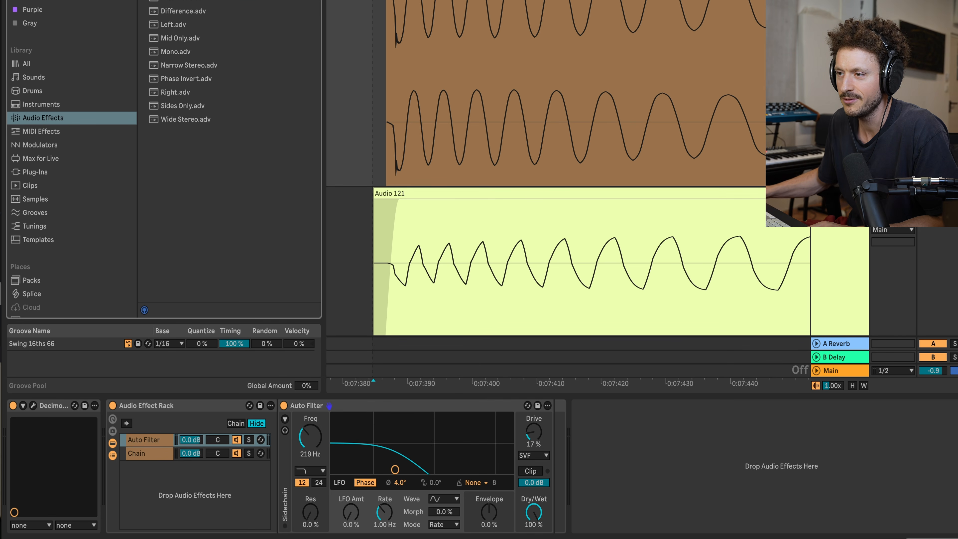
drag(215, 292, 163, 453)
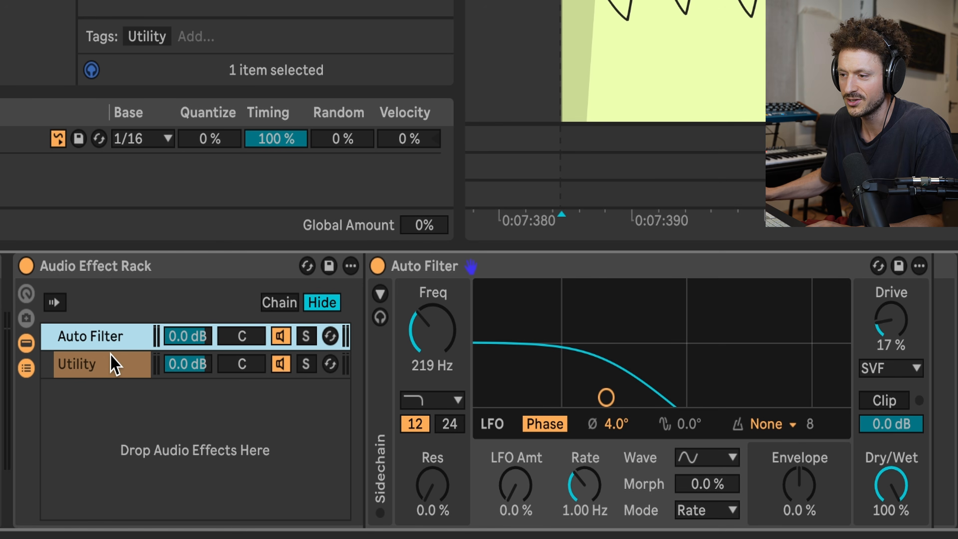
Step: Rename the rack's second chain, which holds the Utility, as dry
click(114, 364)
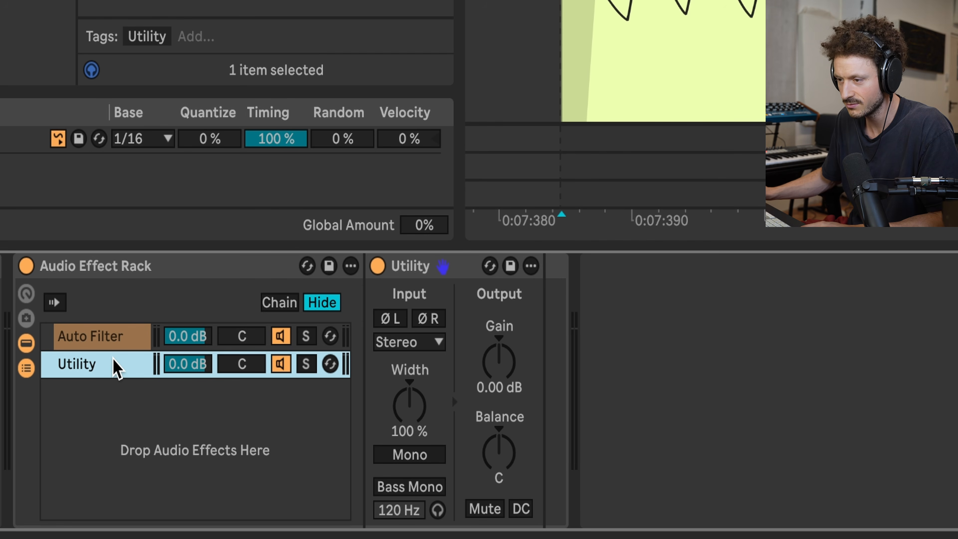
key(super+r)
text(dry)
key(Return)
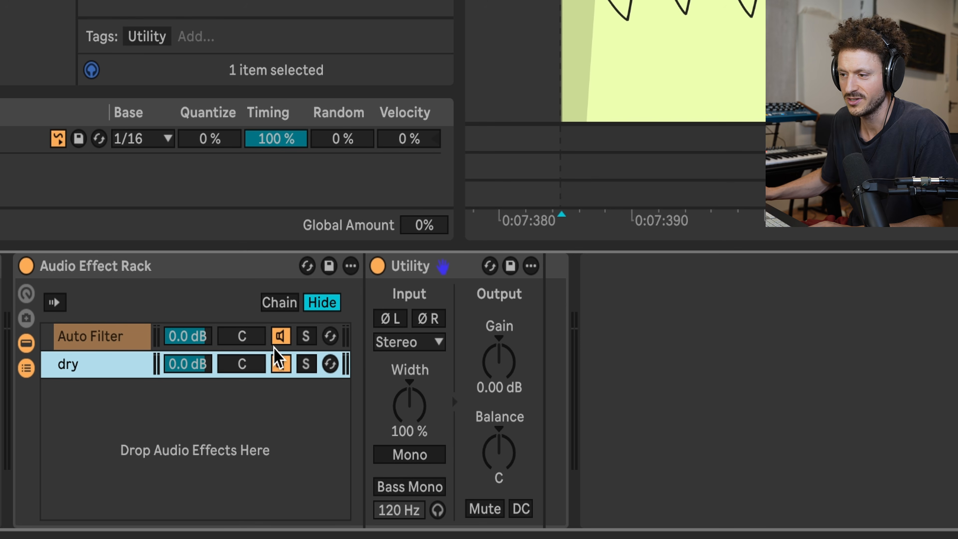
Step: Set the Auto Filter to 259 Hz with 9.3 % resonance, and invert the left and right phase in the dry chain's Utility
click(129, 342)
drag(606, 397, 615, 387)
key(Down)
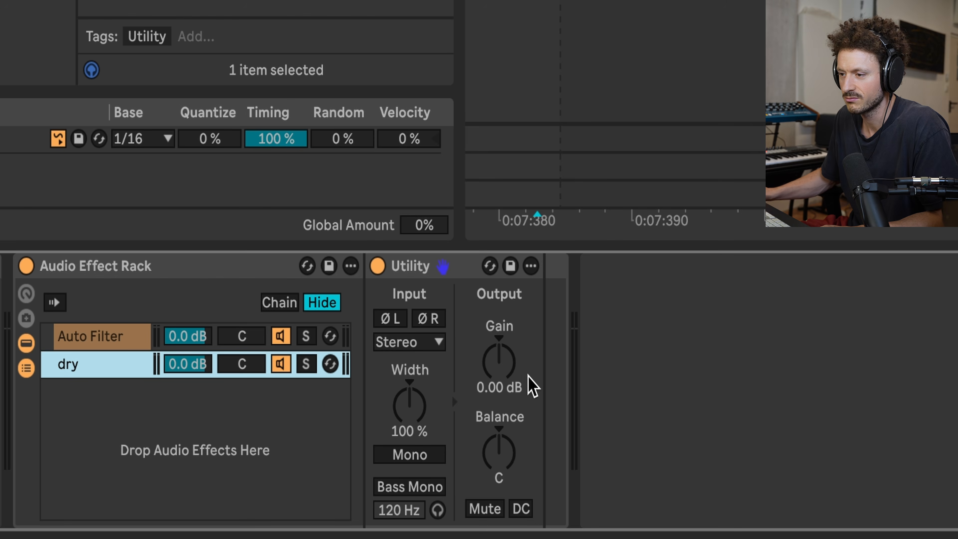
click(389, 319)
click(428, 320)
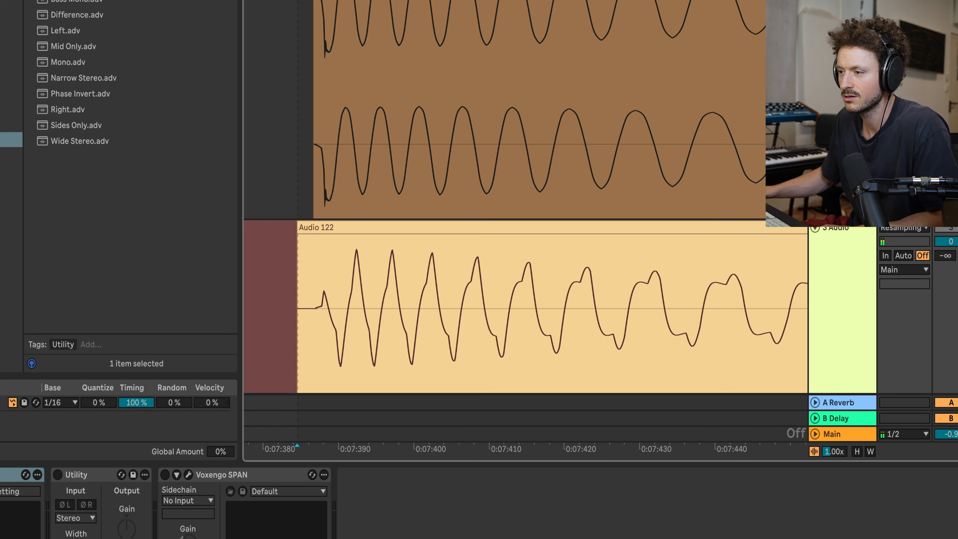
Step: Compare the resample made with the phase-inverted dry chain against the Sampled Kick, from the first peaks to the tail
click(354, 317)
scroll(355, 310, down, 5)
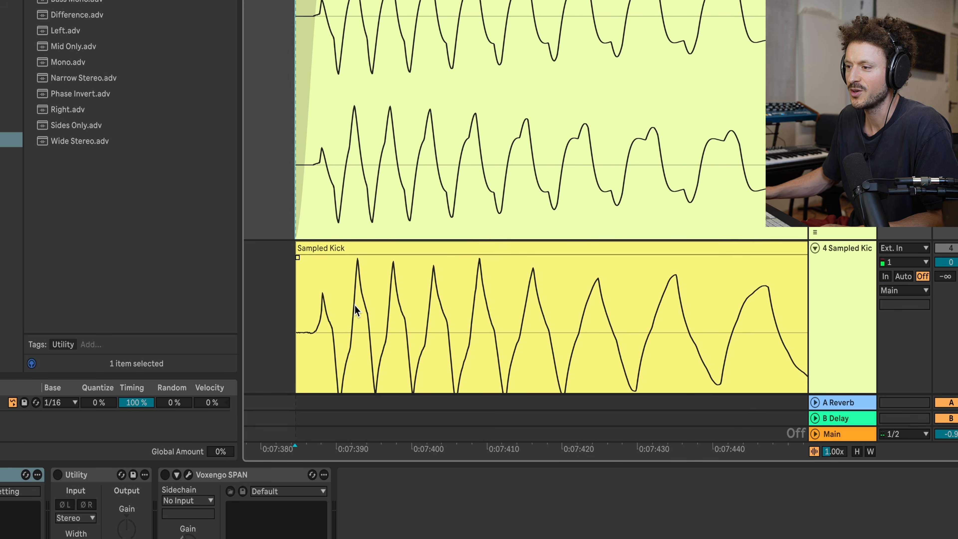
scroll(358, 303, up, 3)
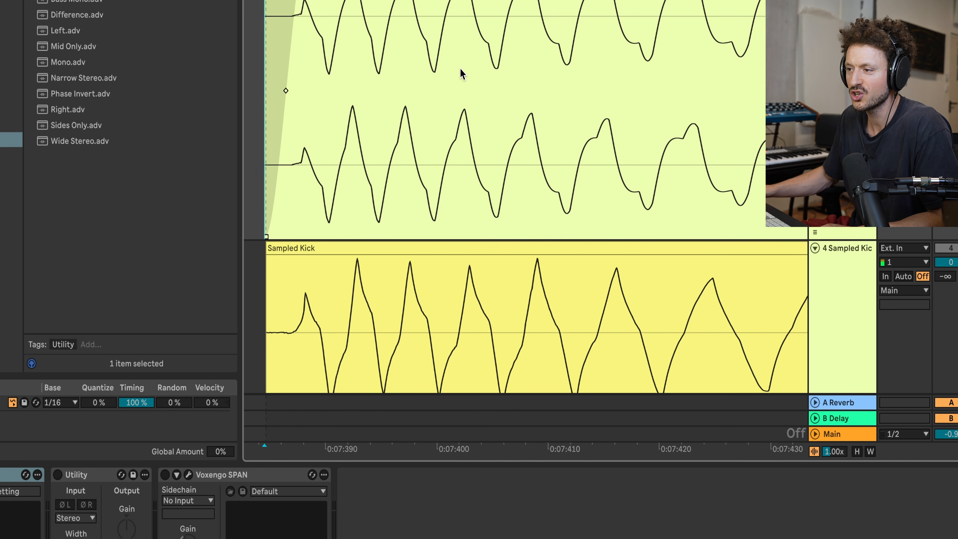
scroll(460, 69, up, 1)
scroll(475, 96, down, 2)
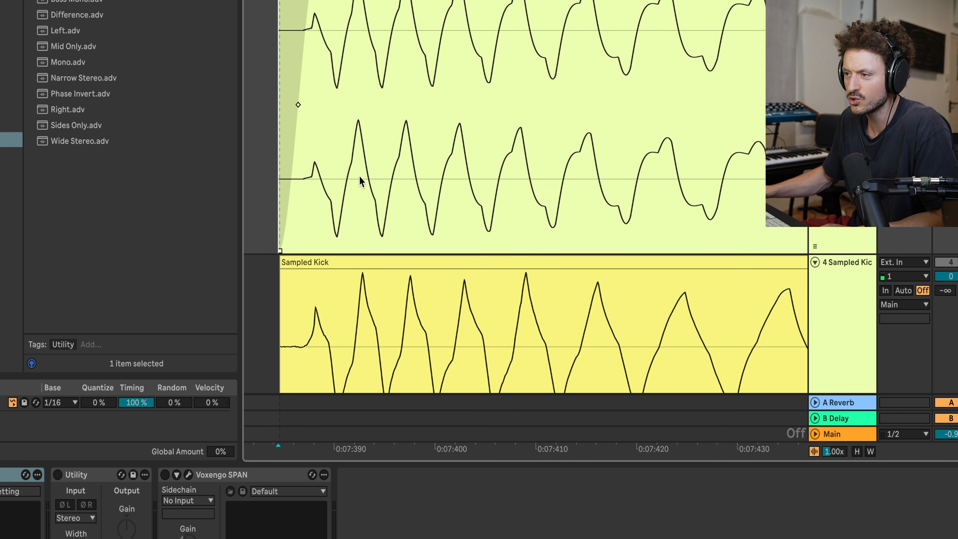
scroll(442, 158, down, 2)
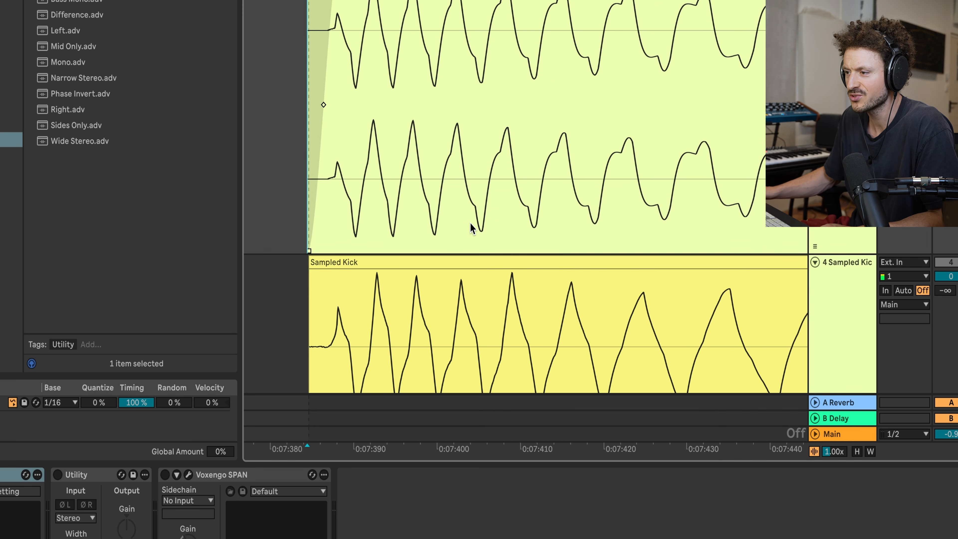
scroll(508, 207, right, 3)
scroll(554, 27, down, 3)
scroll(554, 31, down, 4)
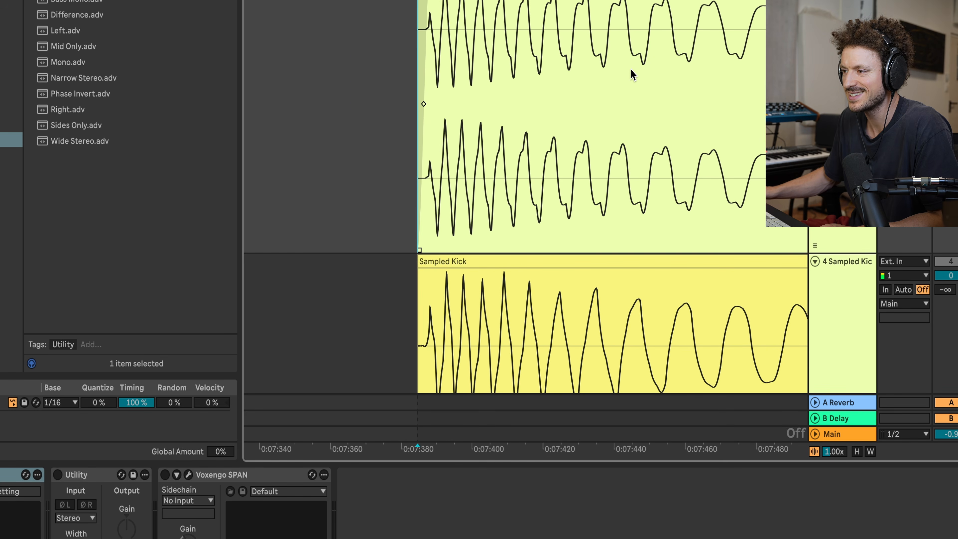
scroll(634, 70, right, 3)
Step: Delete the phase-inverted resample clip from the 3 Audio track
click(604, 2)
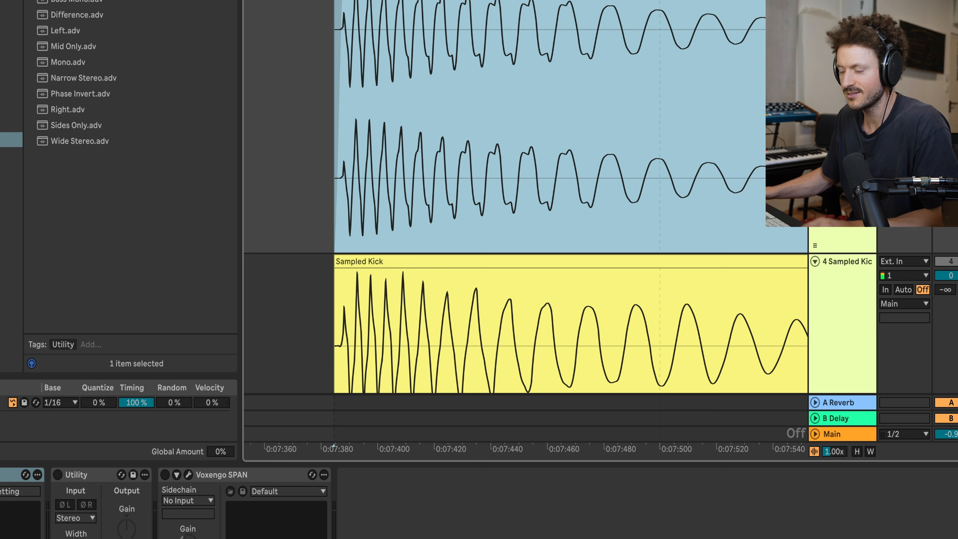
key(Delete)
scroll(565, 113, up, 4)
Step: Turn the rack's Auto Filter chain fully down to resample the dry chain alone, and discard that take
key(Up)
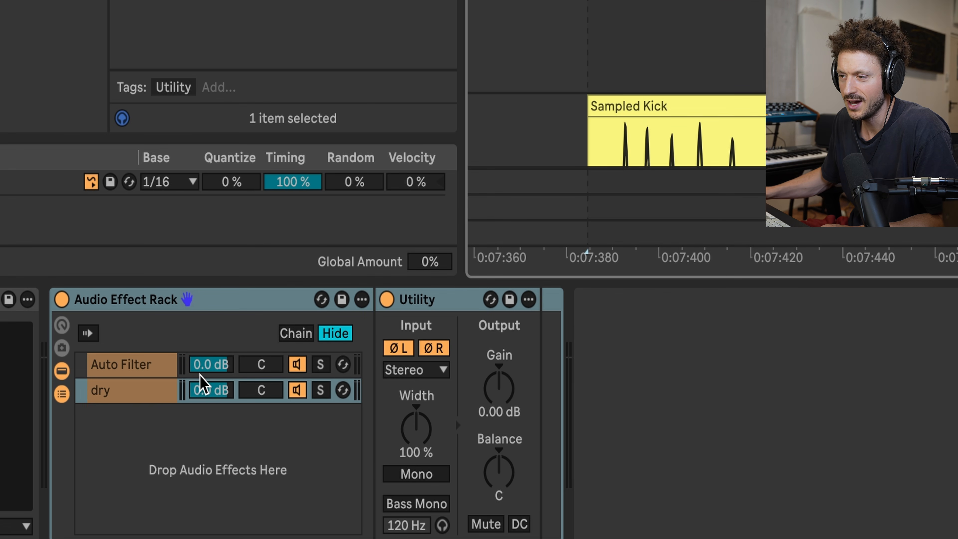
drag(205, 365, 205, 472)
click(576, 23)
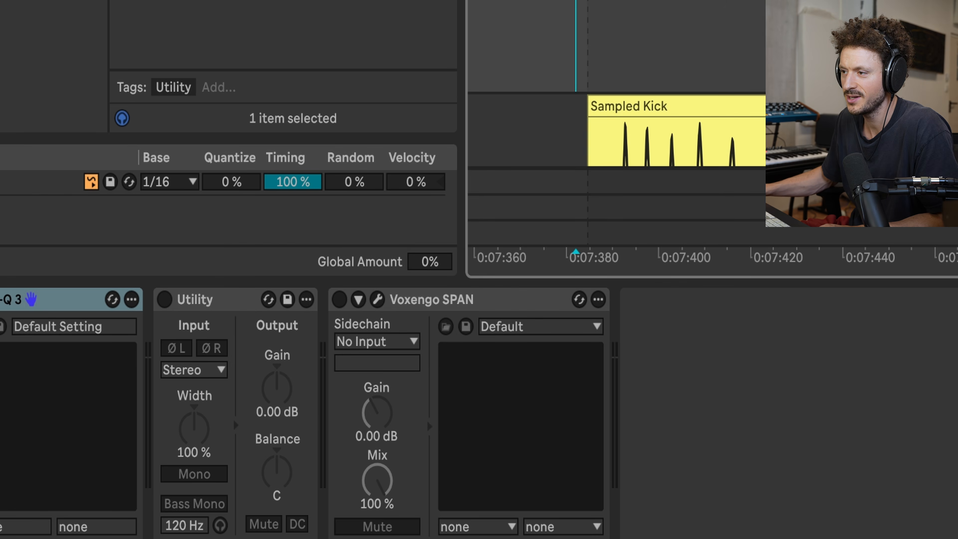
key(F9)
key(space)
click(478, 37)
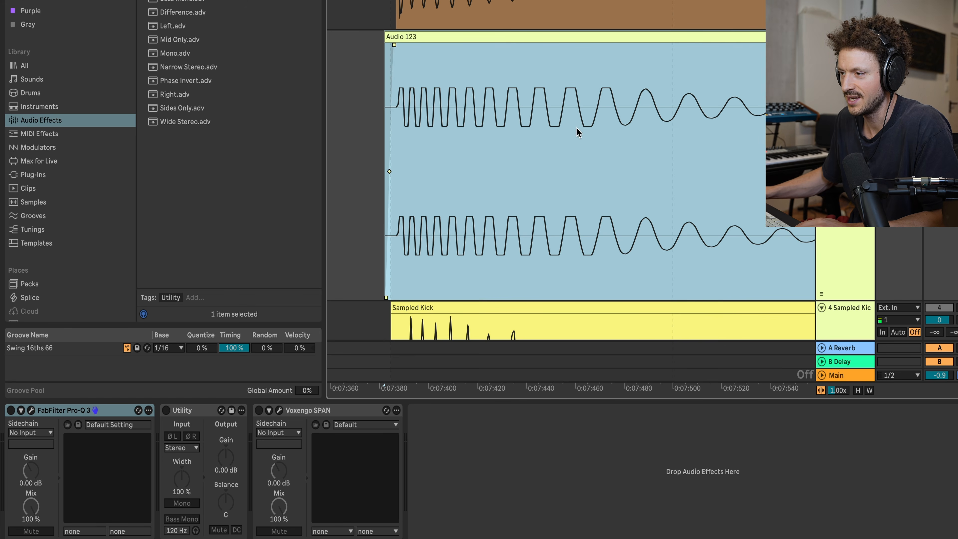
click(501, 43)
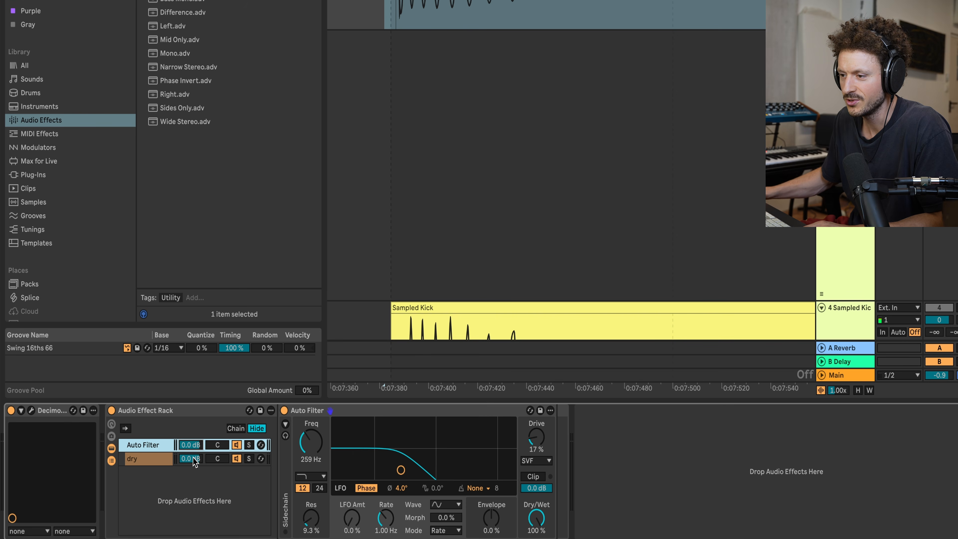
Step: Silence the dry chain at -∞ dB to resample the Auto Filter chain alone, and delete that take
drag(194, 459, 194, 528)
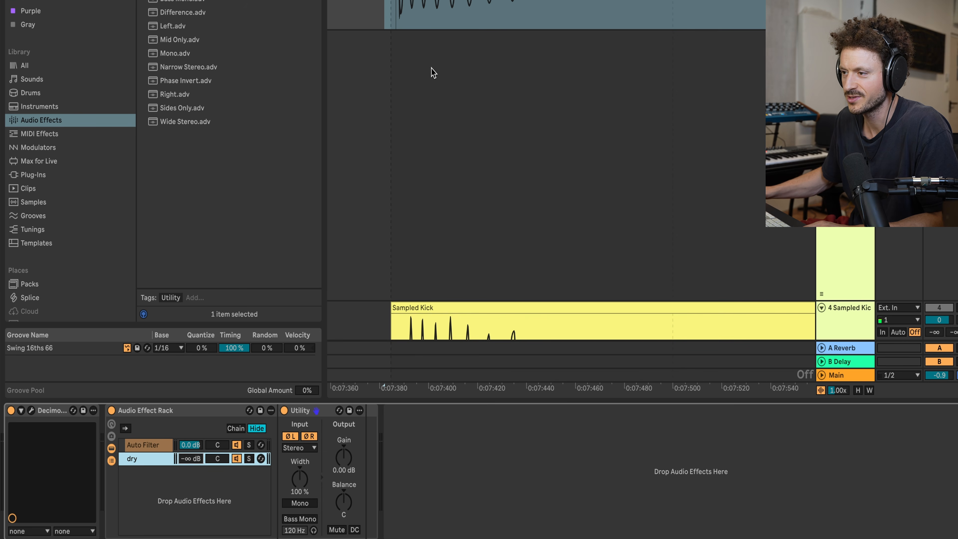
click(380, 97)
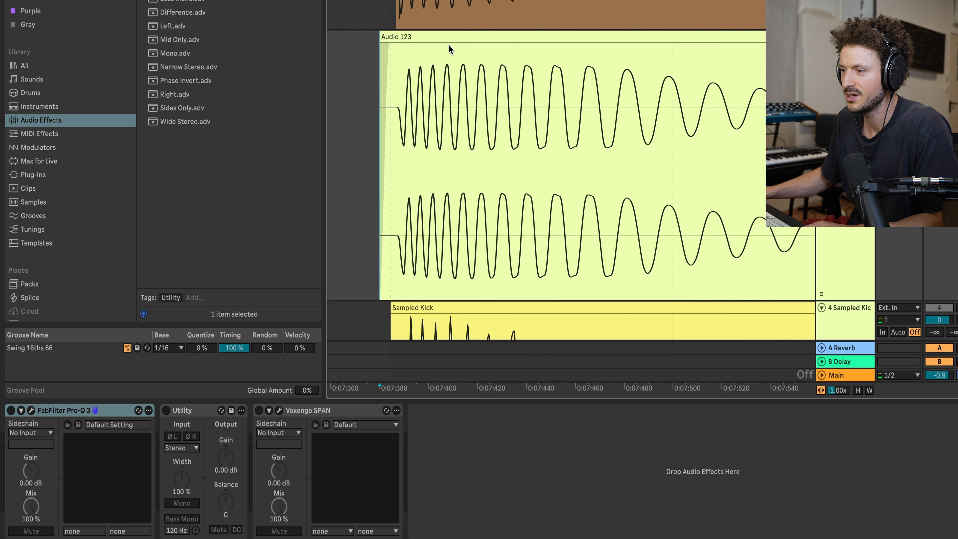
scroll(436, 101, up, 3)
click(416, 36)
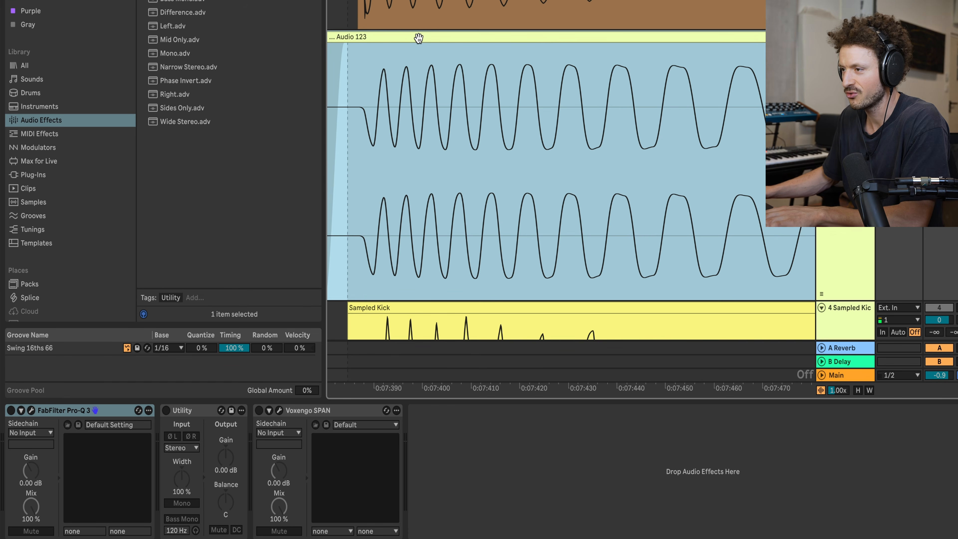
key(Delete)
Step: Set the kick rack's dry chain volume to -2.7 dB and its Auto Filter chain volume to -4.3 dB
click(335, 86)
double_click(844, 16)
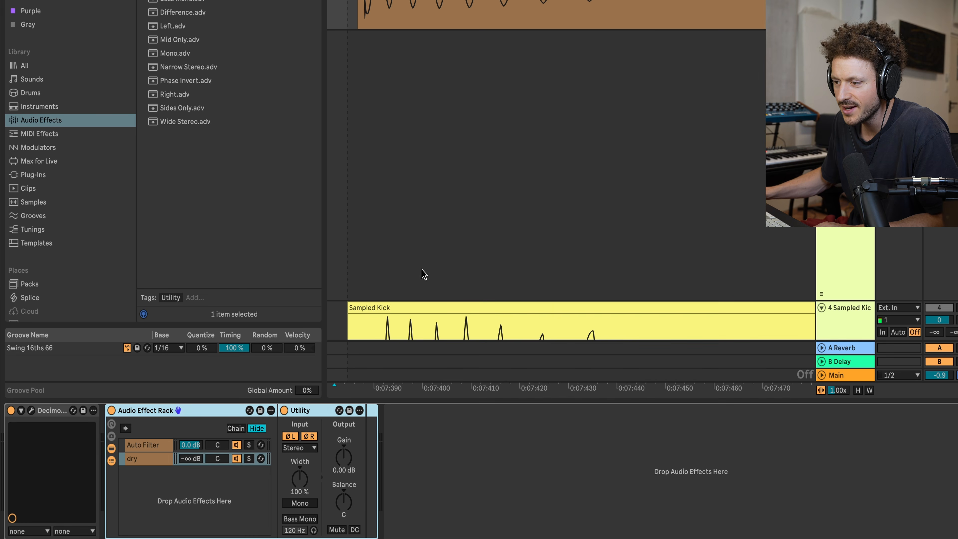
drag(197, 462, 194, 459)
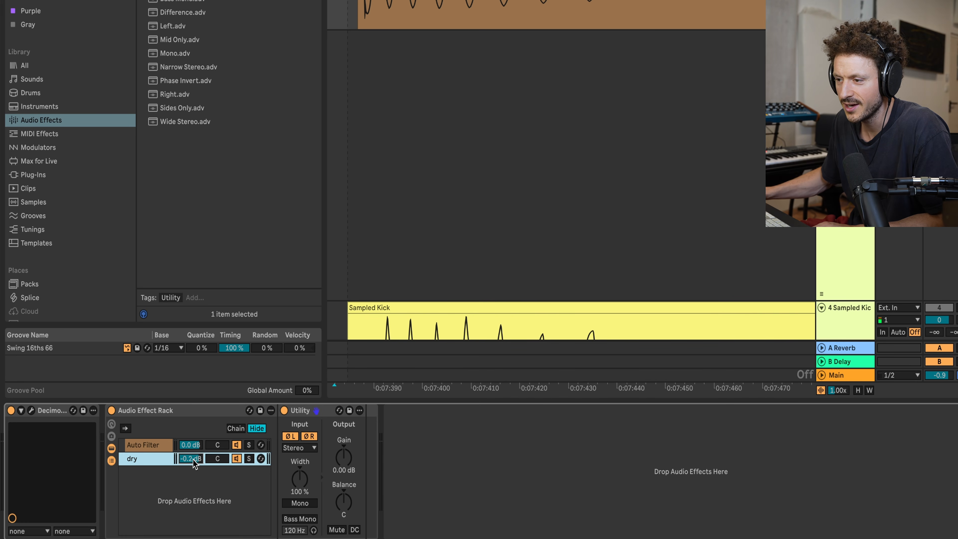
scroll(379, 298, down, 5)
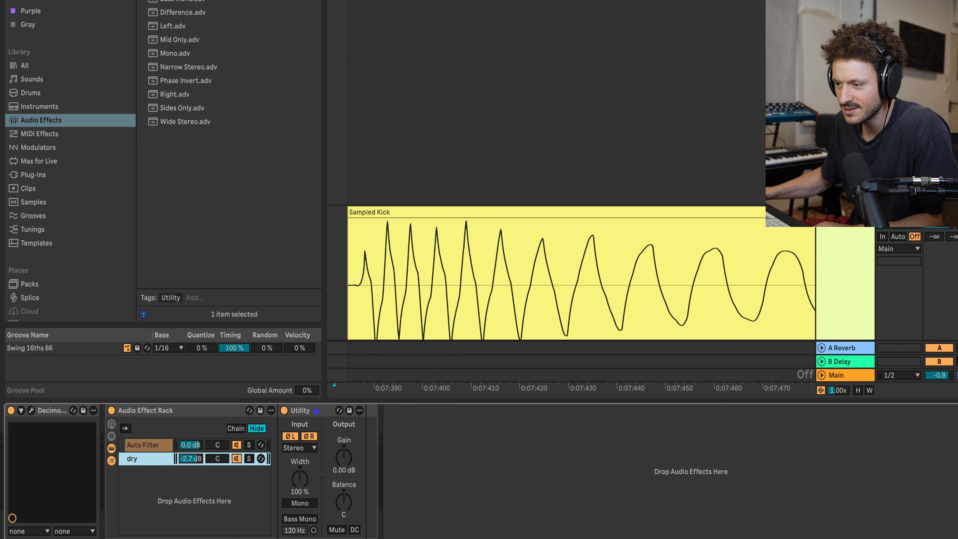
drag(193, 446, 193, 454)
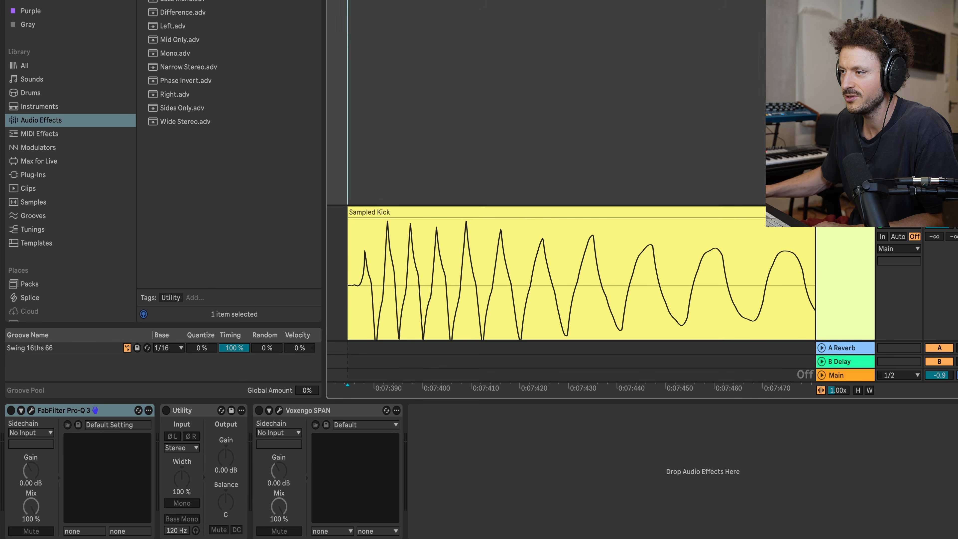
Step: Resample the kick through the rebalanced rack and compare its waveform with the Sampled Kick
scroll(462, 15, up, 3)
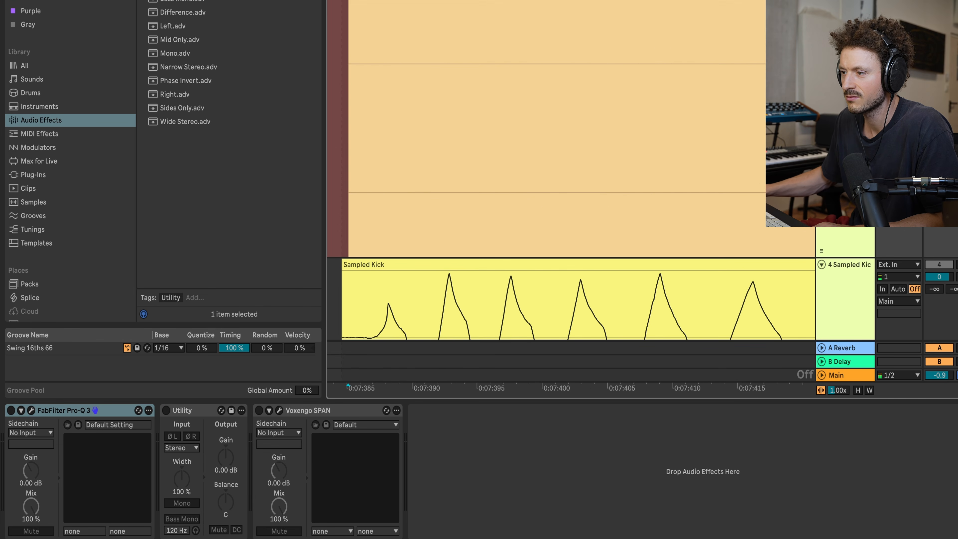
scroll(466, 64, down, 6)
scroll(466, 64, down, 4)
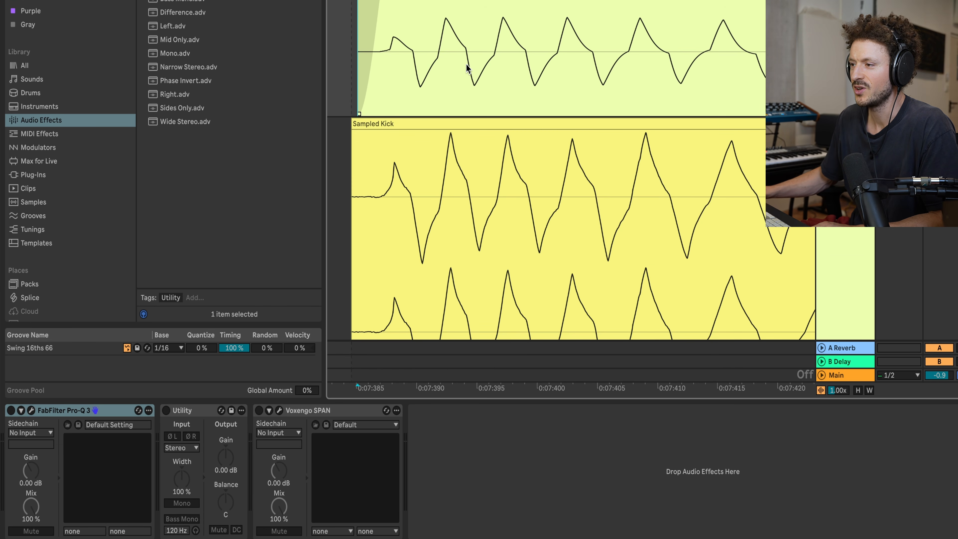
scroll(466, 64, down, 1)
scroll(466, 64, up, 5)
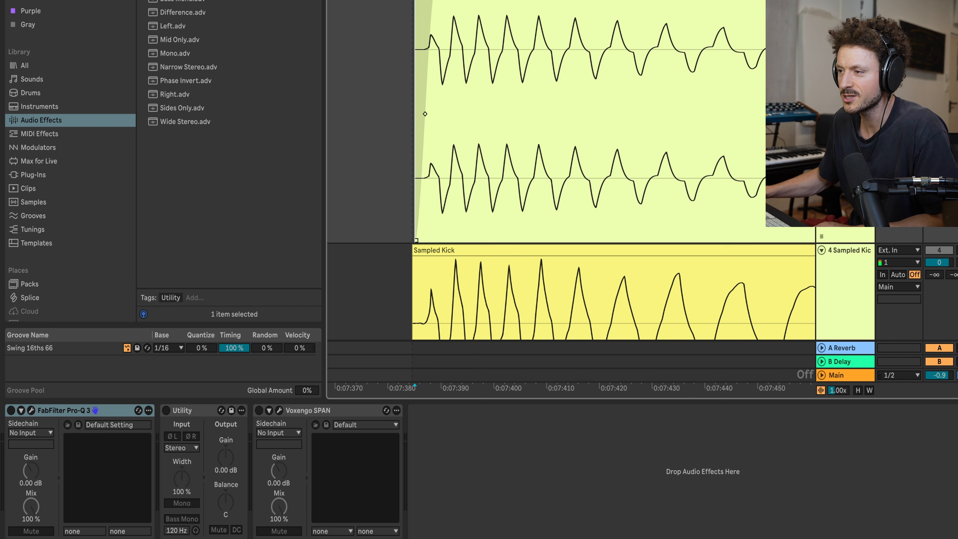
Step: Raise the new resample clip's gain to 3.1 dB so its peaks can be compared with the Sampled Kick
click(474, 2)
double_click(474, 2)
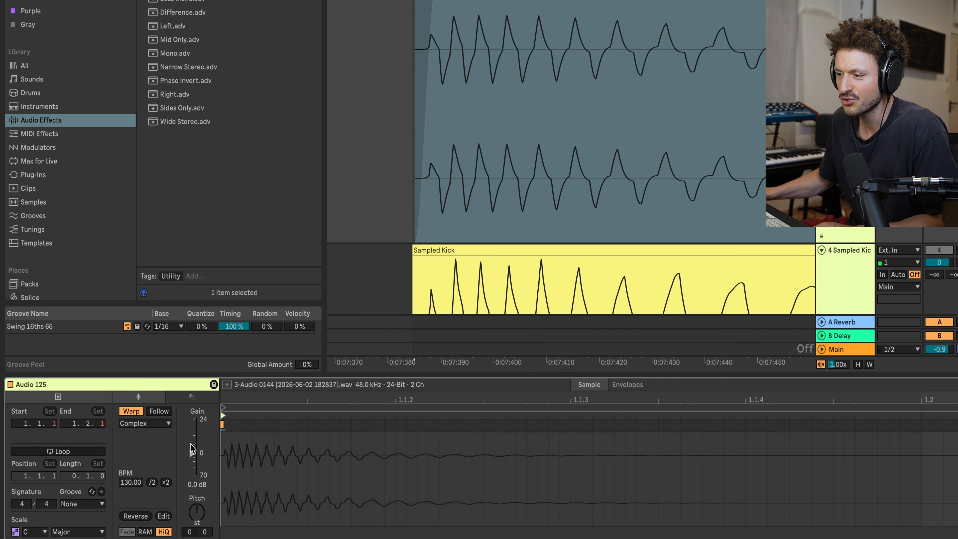
drag(193, 452, 192, 439)
scroll(476, 102, up, 4)
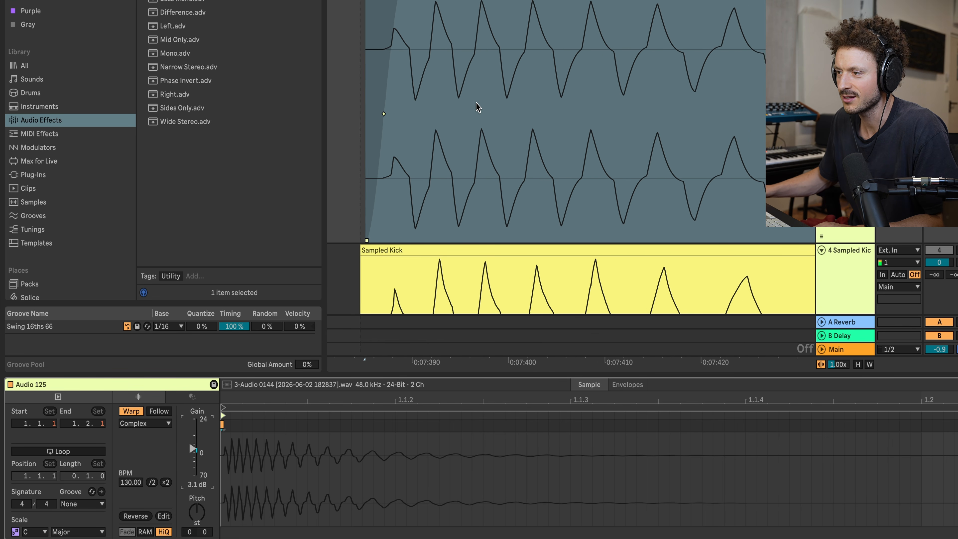
scroll(446, 103, down, 5)
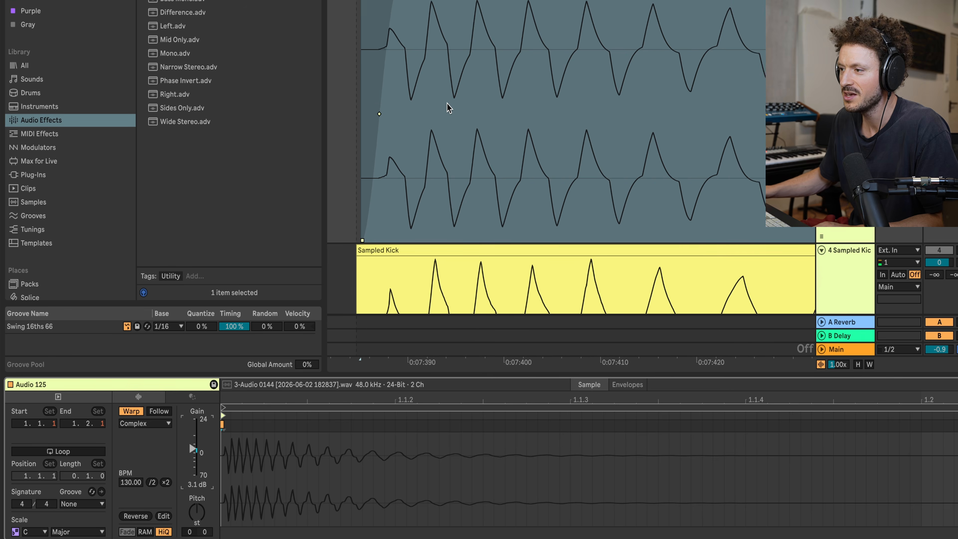
Step: Hide the browser to give the arrangement more width for the boosted resample
key(ctrl+alt+b)
scroll(102, 85, down, 2)
scroll(91, 87, left, 1)
scroll(17, 52, up, 7)
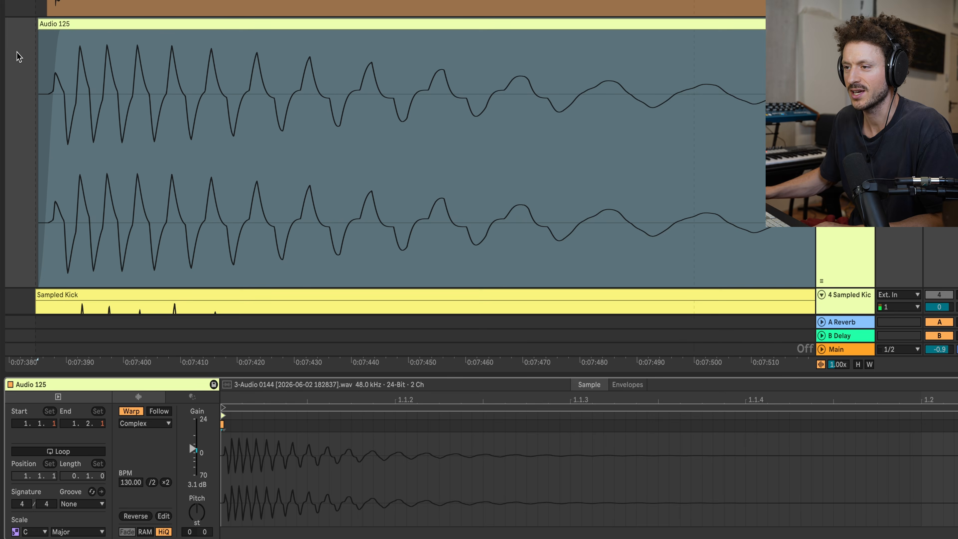
Step: Compare the boosted resample's peaks and slopes with the unprocessed kick above it and the Sampled Kick below it
drag(16, 49, 11, 49)
scroll(404, 156, up, 2)
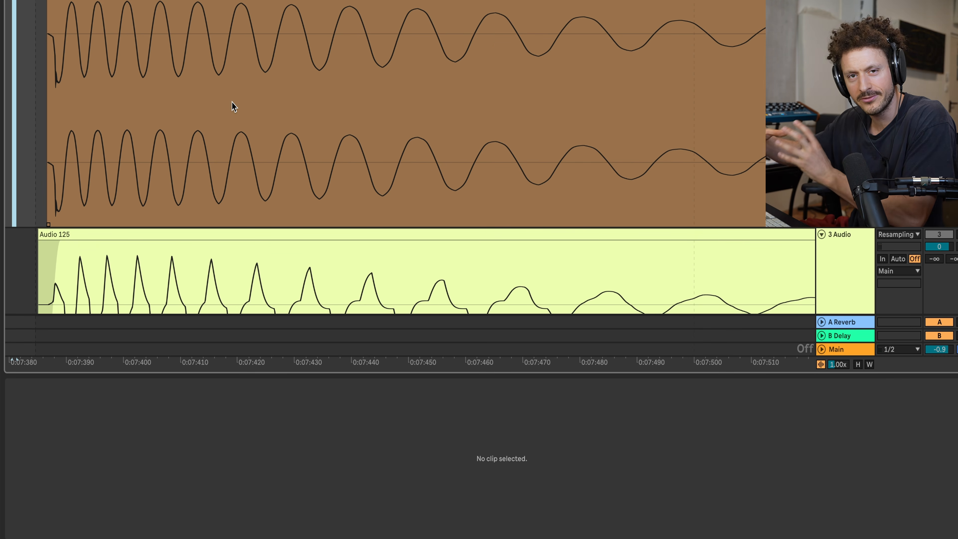
scroll(140, 92, down, 4)
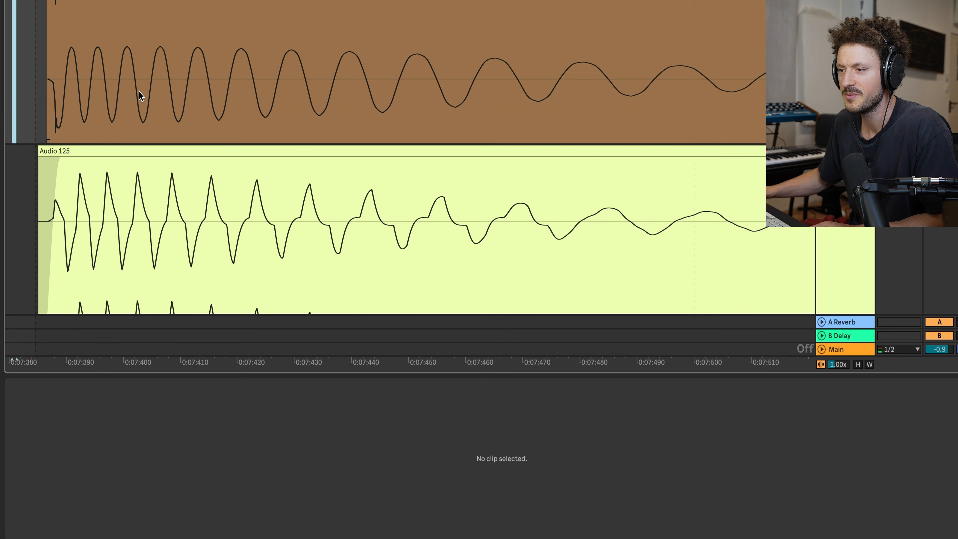
scroll(81, 163, up, 3)
scroll(343, 198, down, 2)
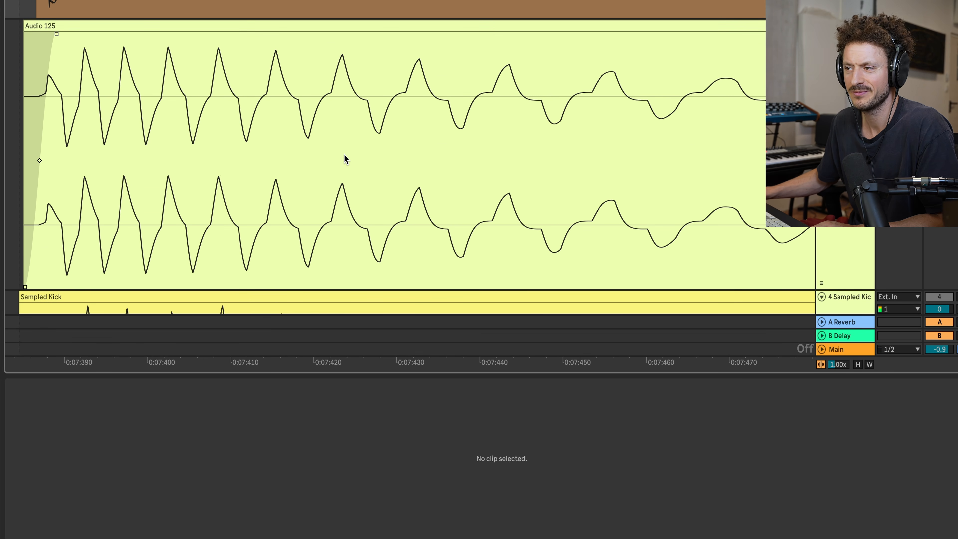
scroll(344, 153, down, 2)
scroll(393, 127, down, 5)
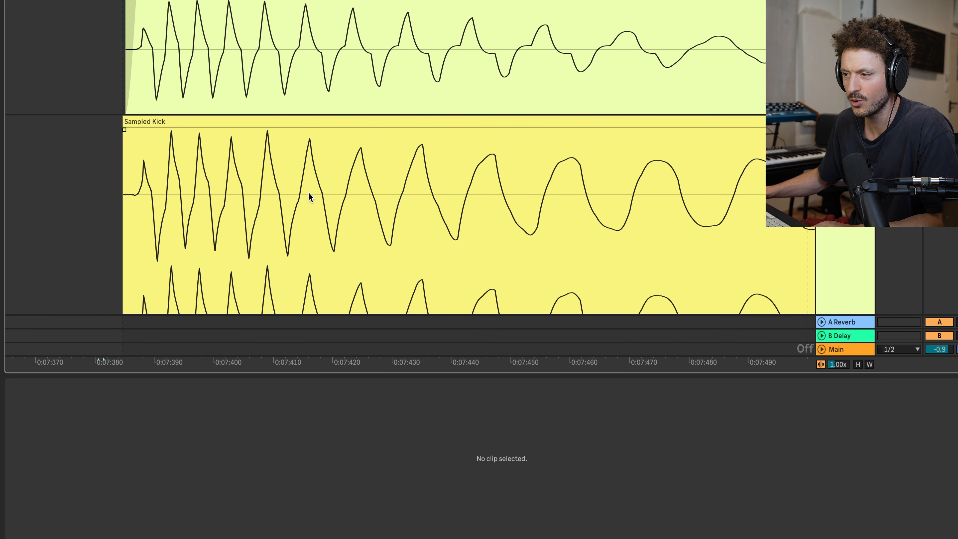
Step: Examine how the resample's later cycles and tail decay compared with those of the Sampled Kick
scroll(605, 220, down, 3)
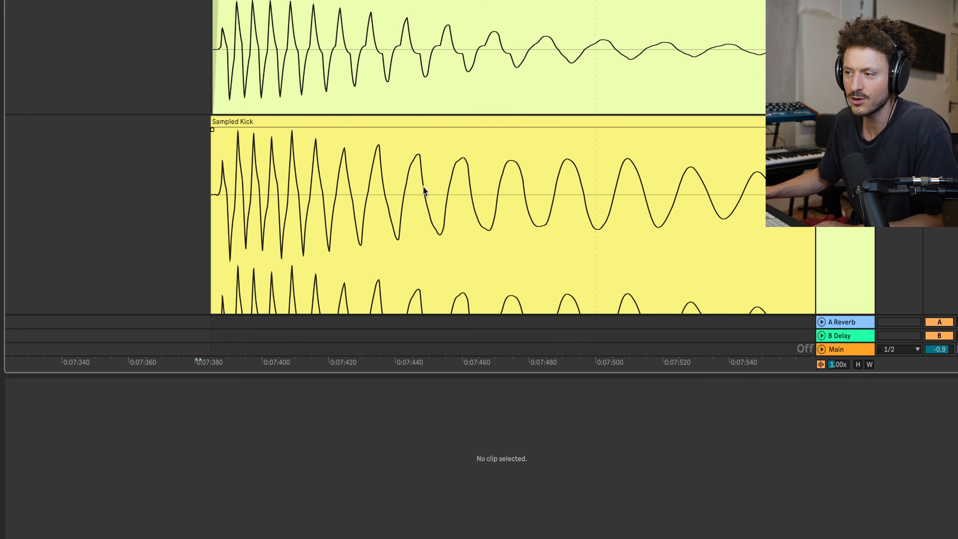
scroll(507, 196, right, 2)
scroll(507, 197, down, 3)
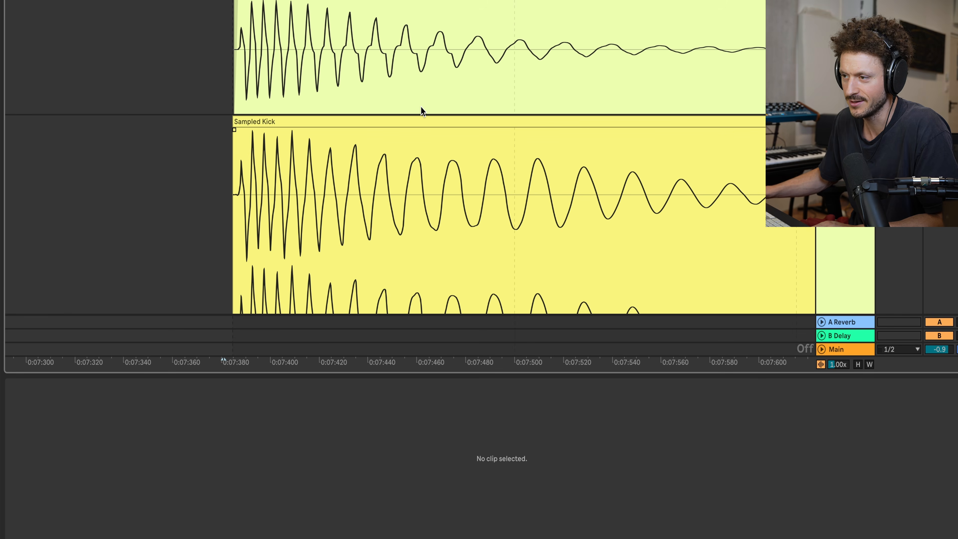
scroll(418, 108, up, 2)
scroll(413, 110, up, 3)
scroll(413, 110, right, 1)
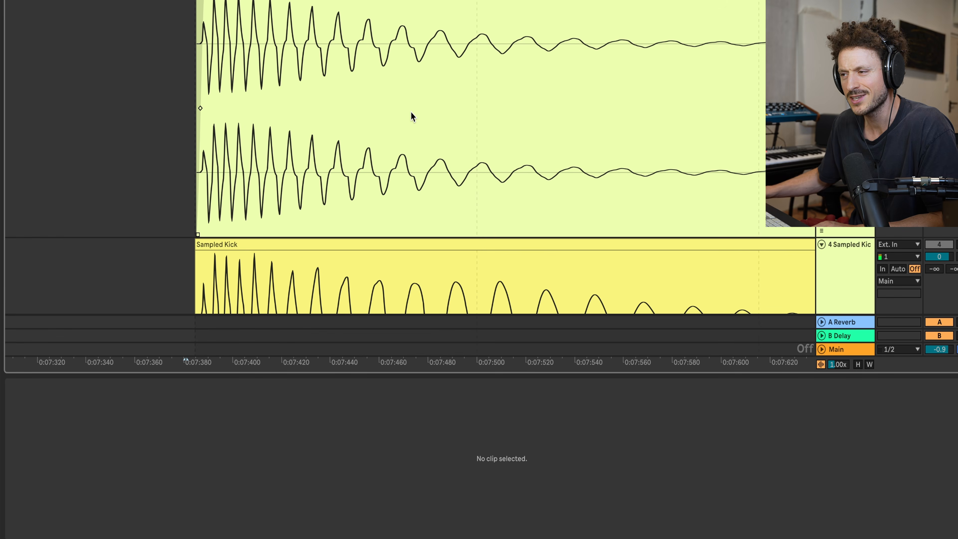
scroll(409, 111, right, 2)
scroll(411, 113, up, 2)
scroll(411, 113, right, 1)
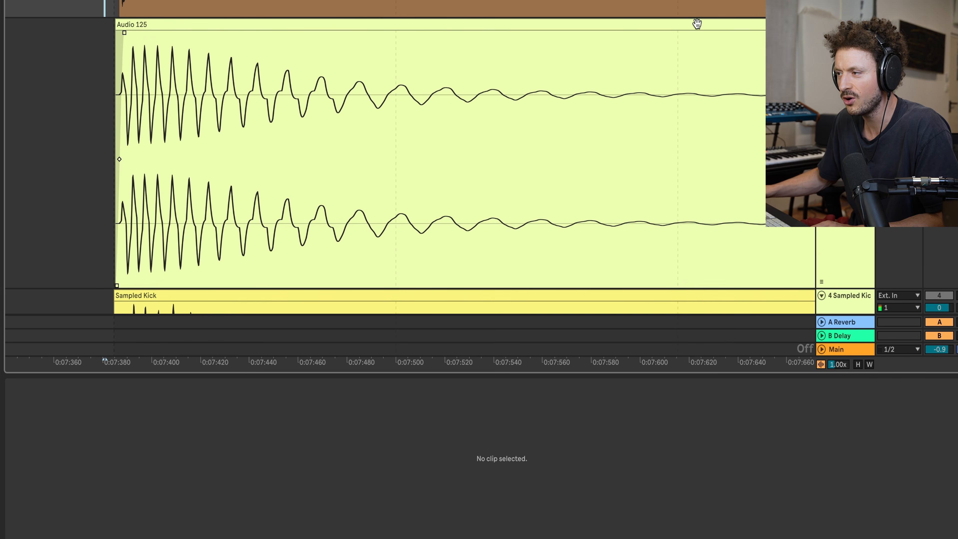
Step: Show the kick's device chain and examine the unprocessed kick's early cycles against the resample and the Sampled Kick
key(shift+Tab)
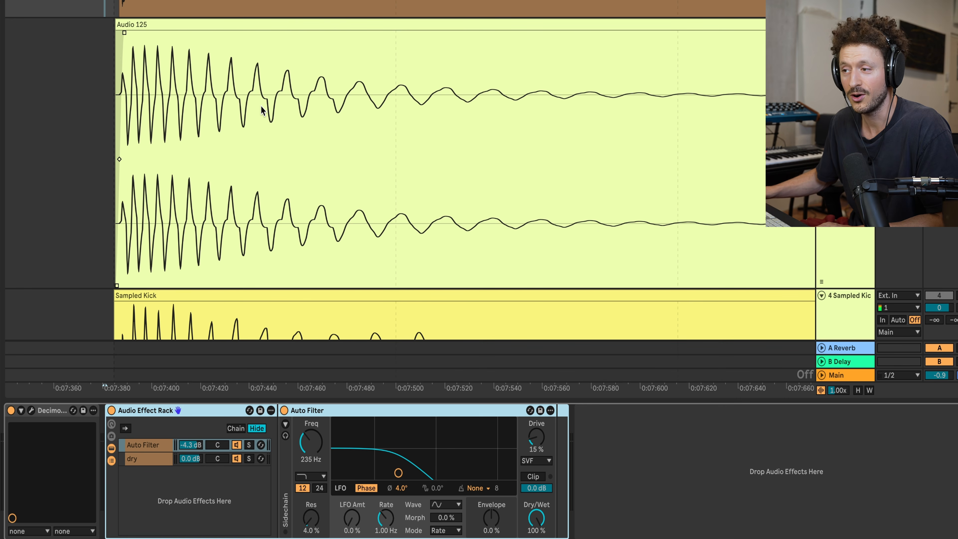
scroll(261, 105, up, 5)
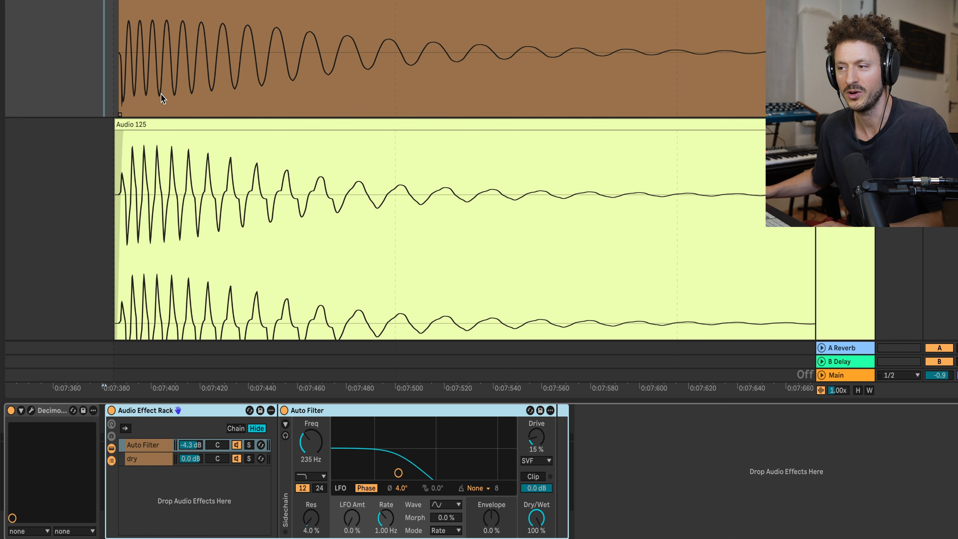
scroll(176, 69, up, 8)
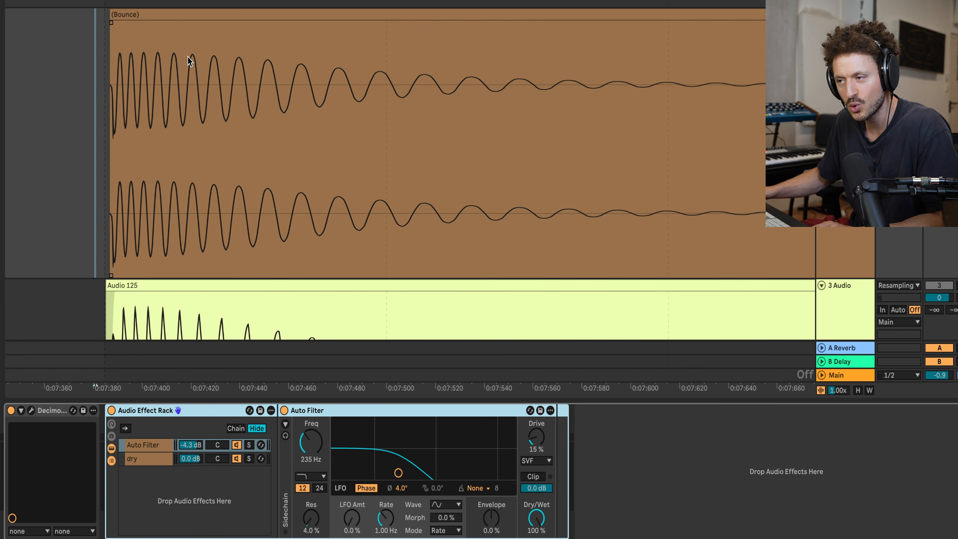
scroll(247, 127, down, 3)
scroll(257, 113, down, 10)
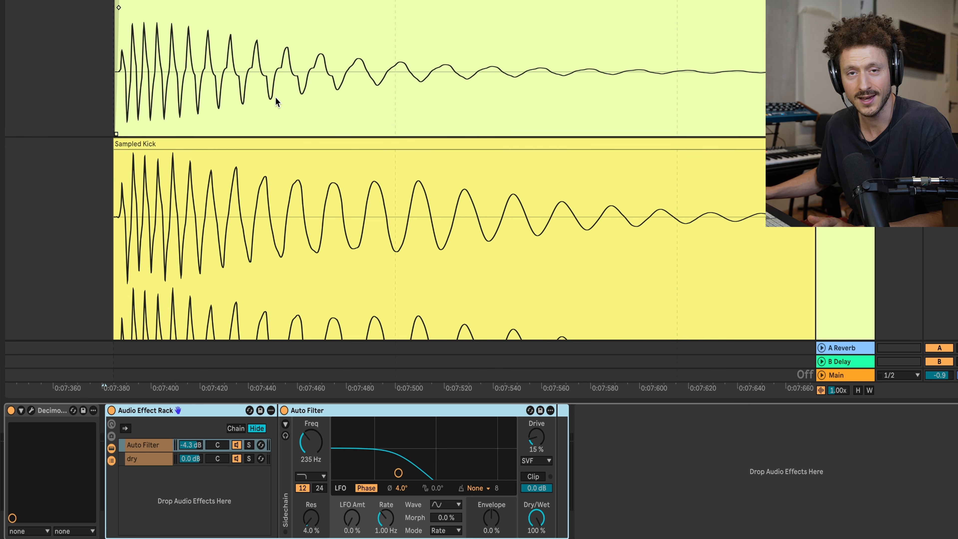
Step: Split the bounced kick clip at about 0:07:432 and set the first part's gain to 17.4 dB
scroll(262, 58, up, 5)
click(221, 106)
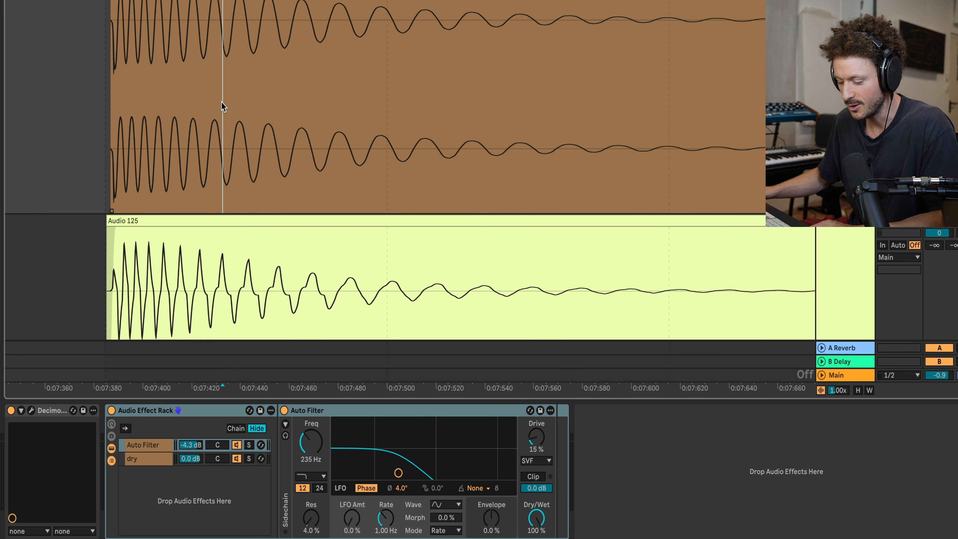
key(ctrl+e)
scroll(196, 45, up, 3)
double_click(173, 18)
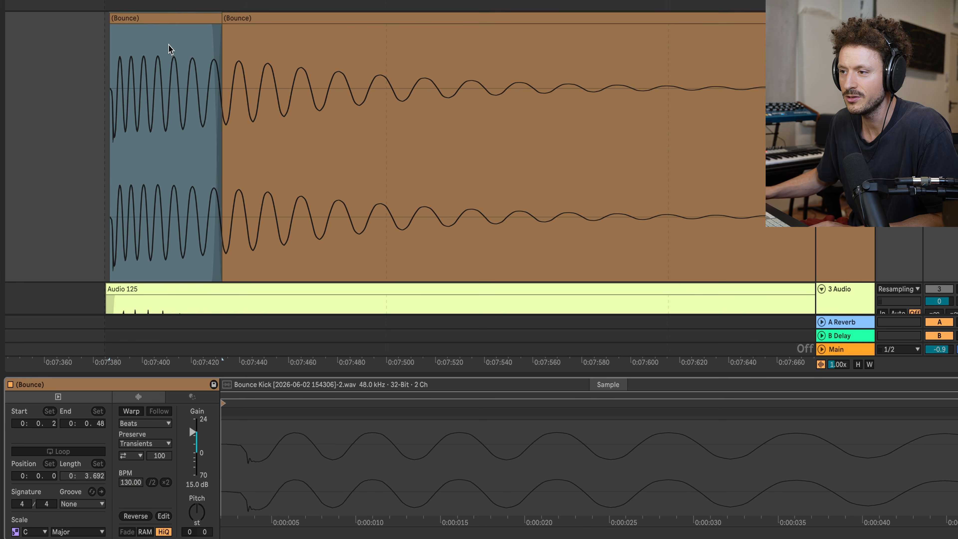
drag(193, 435, 194, 432)
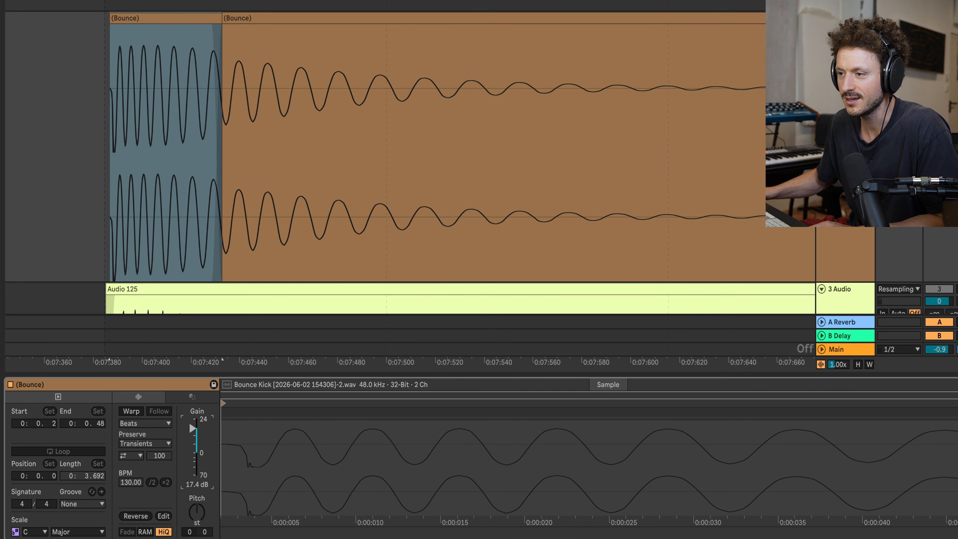
Step: Set the bounced kick's tail part to 8.3 dB gain and start the crossfade between both parts earlier
click(246, 18)
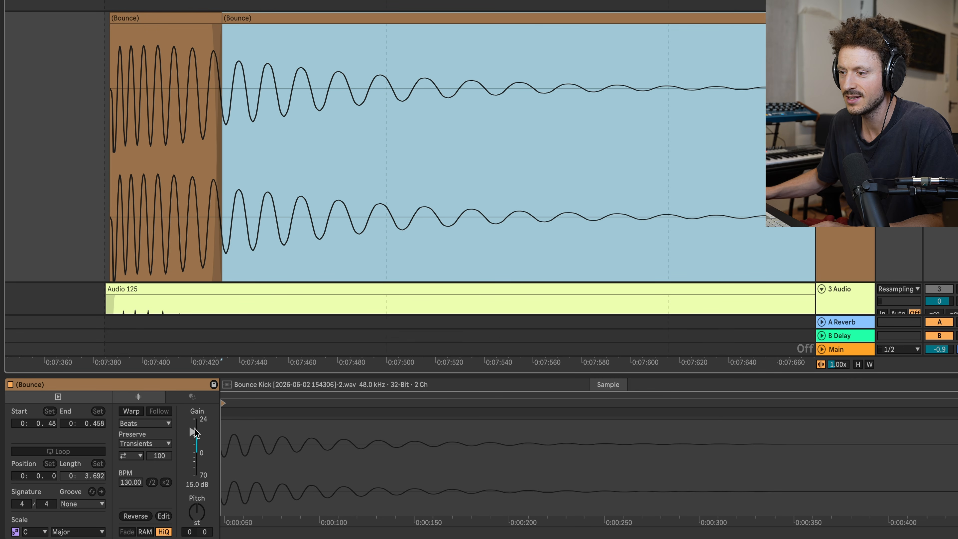
drag(195, 431, 195, 441)
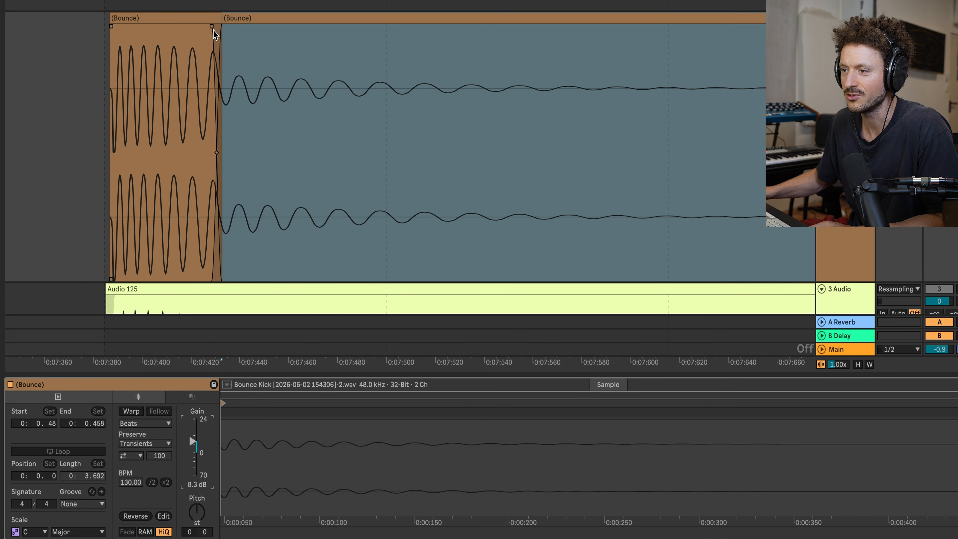
drag(212, 26, 190, 28)
Step: Set the first bounced part's gain to 14.6 dB and trim the tail part's gain slightly
drag(194, 430, 195, 432)
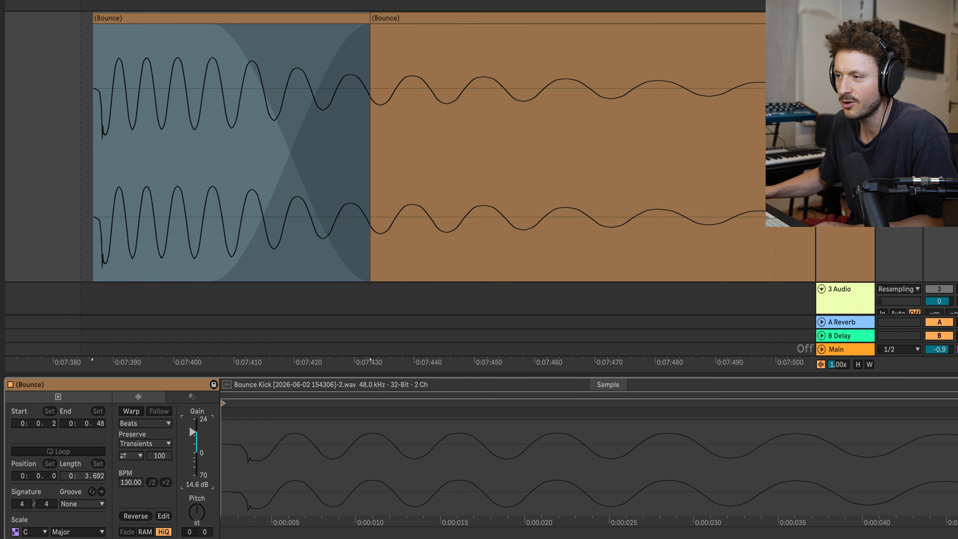
click(424, 16)
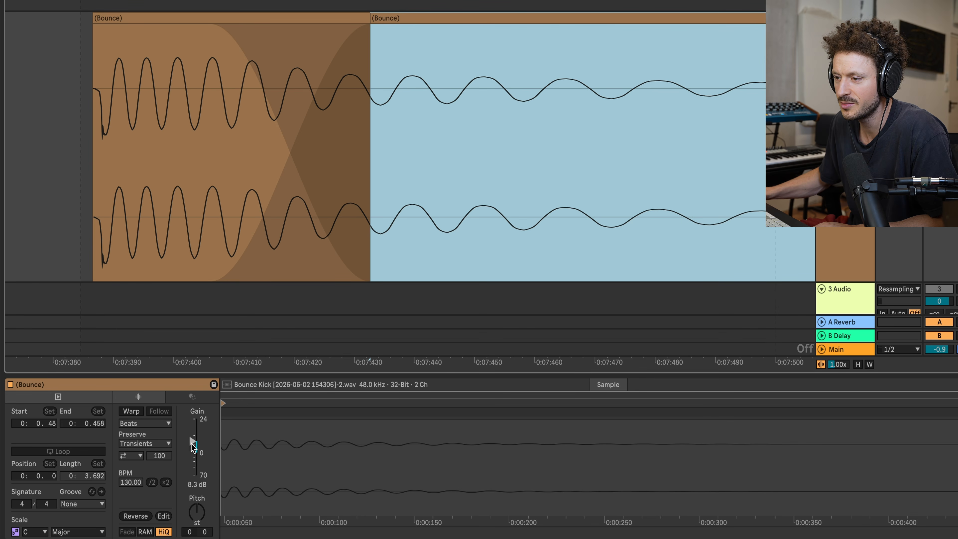
drag(191, 442, 191, 444)
Step: Extend the crossfade between the bounced parts to about 0:07:448 and delete the resample on the audio track
scroll(257, 196, down, 3)
scroll(248, 200, down, 6)
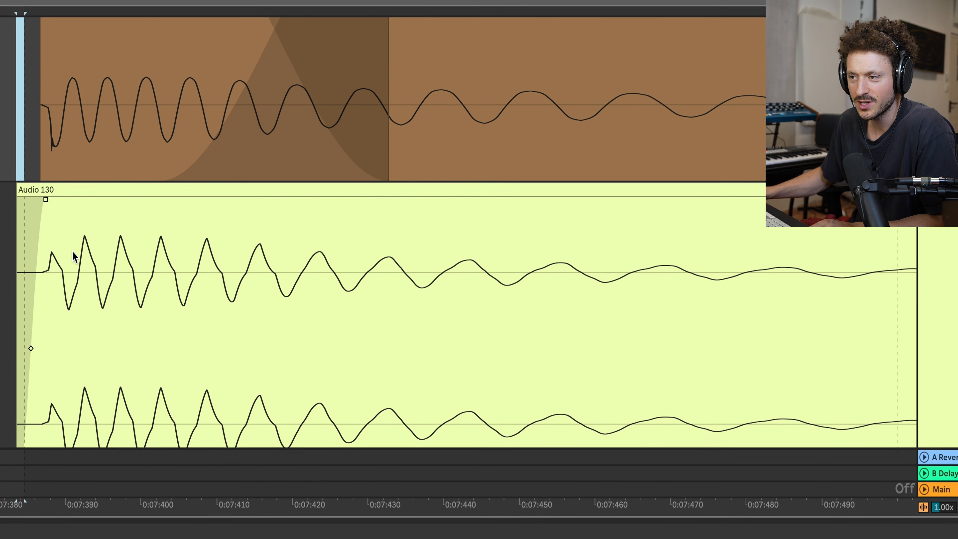
scroll(69, 280, down, 5)
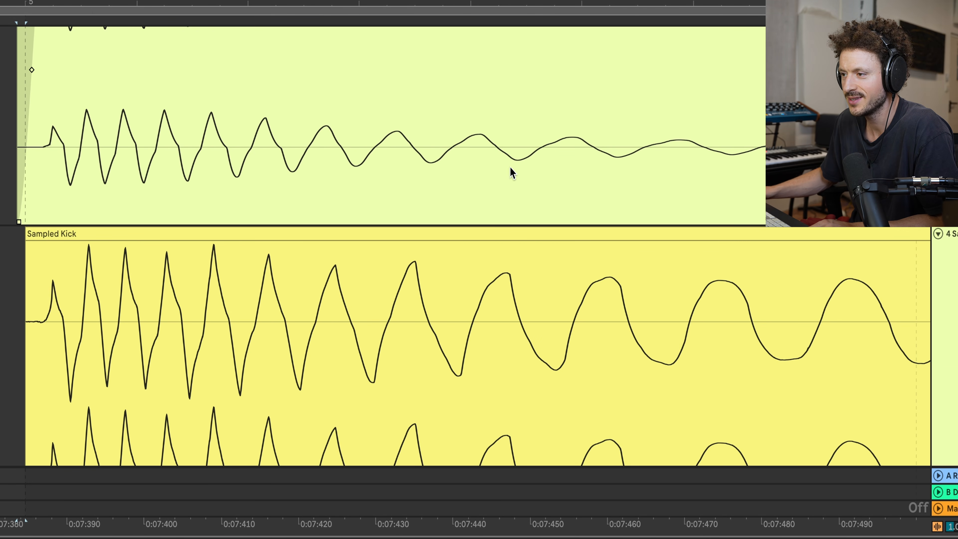
scroll(419, 143, up, 12)
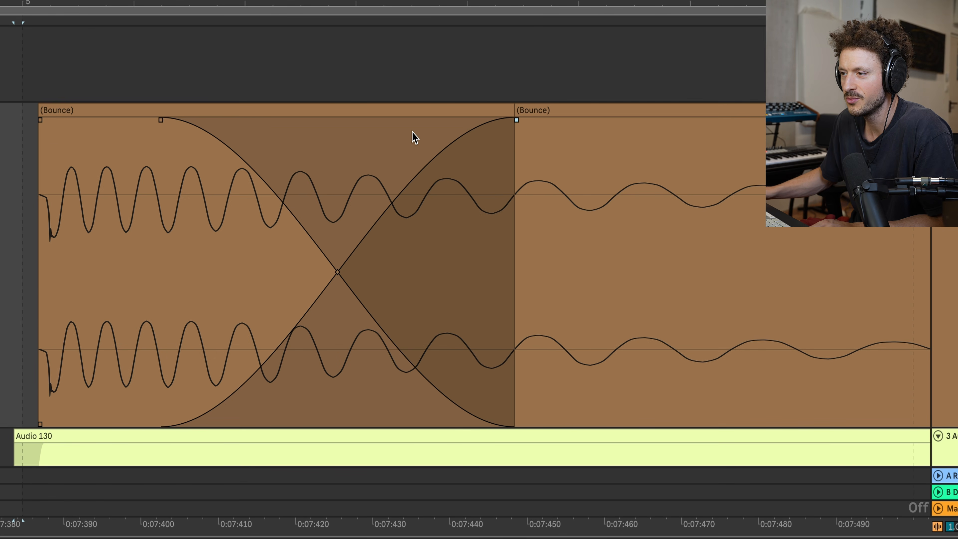
click(508, 115)
click(192, 432)
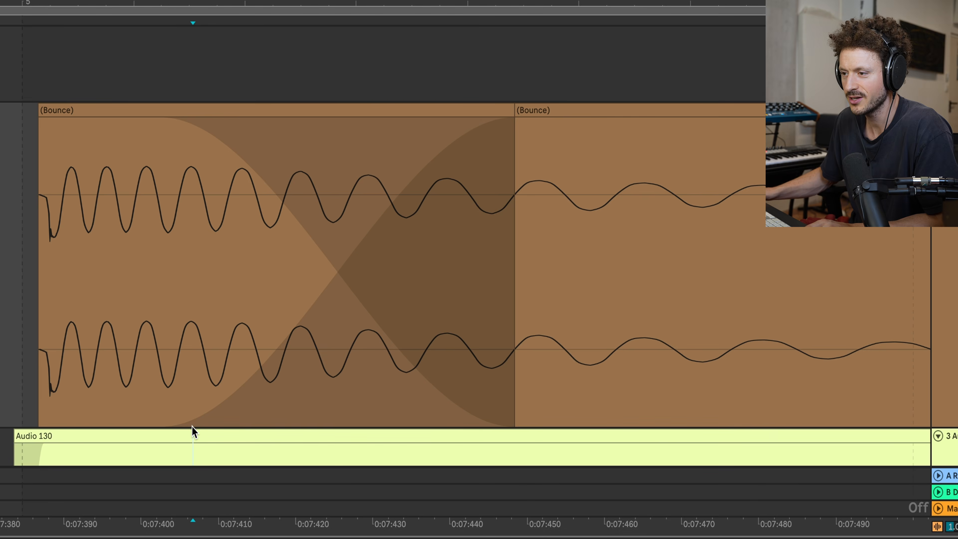
key(Delete)
Step: Resample the edited kick onto the audio track, starting just before the first bounced part
scroll(38, 309, down, 1)
drag(33, 298, 30, 294)
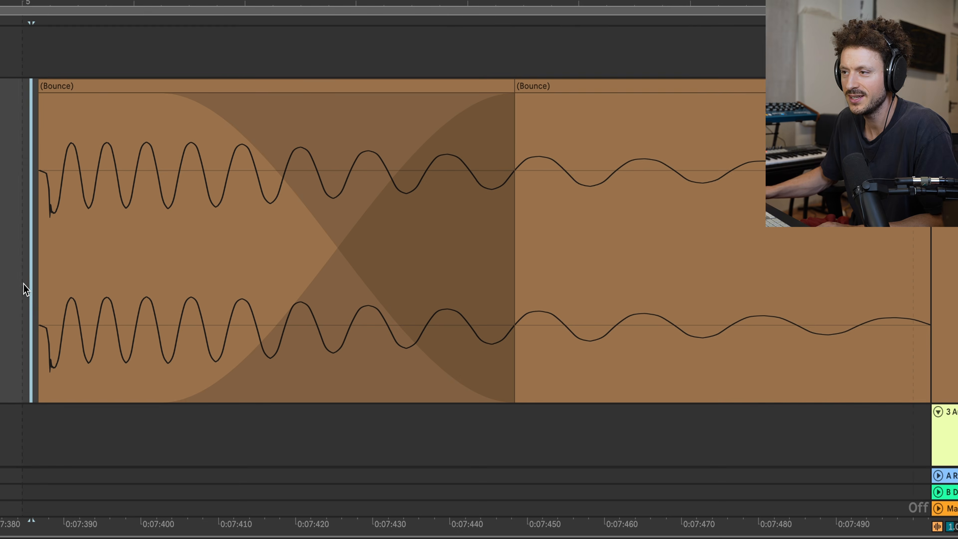
click(20, 212)
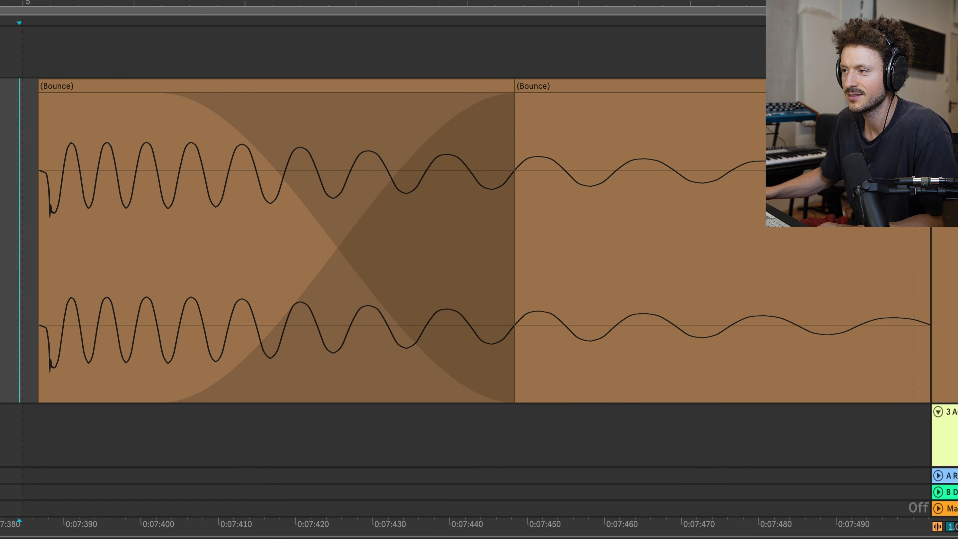
key(F9)
key(space)
Step: Compare the fresh resample's cycles with the Sampled Kick and undo its recording
scroll(409, 254, down, 2)
scroll(411, 260, down, 7)
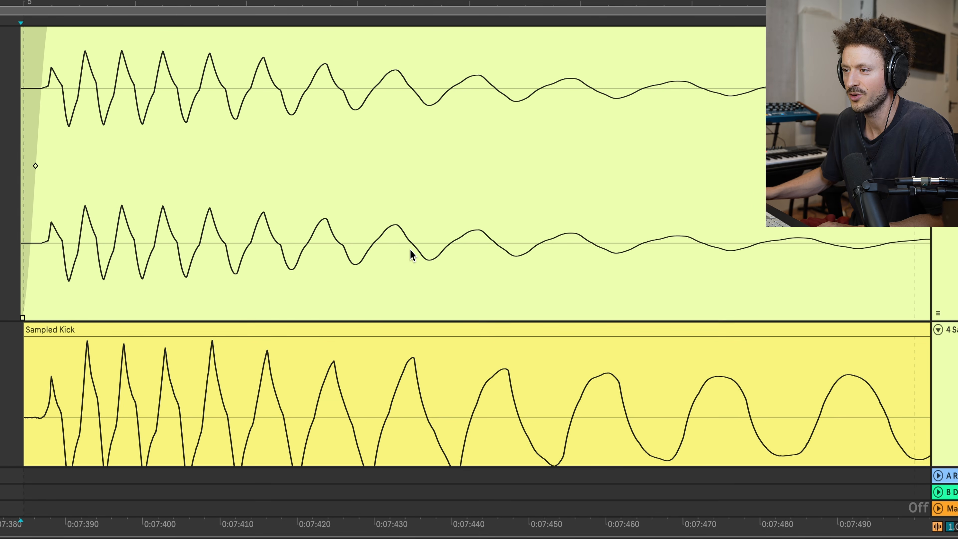
scroll(409, 248, up, 2)
scroll(409, 247, down, 3)
scroll(411, 248, up, 3)
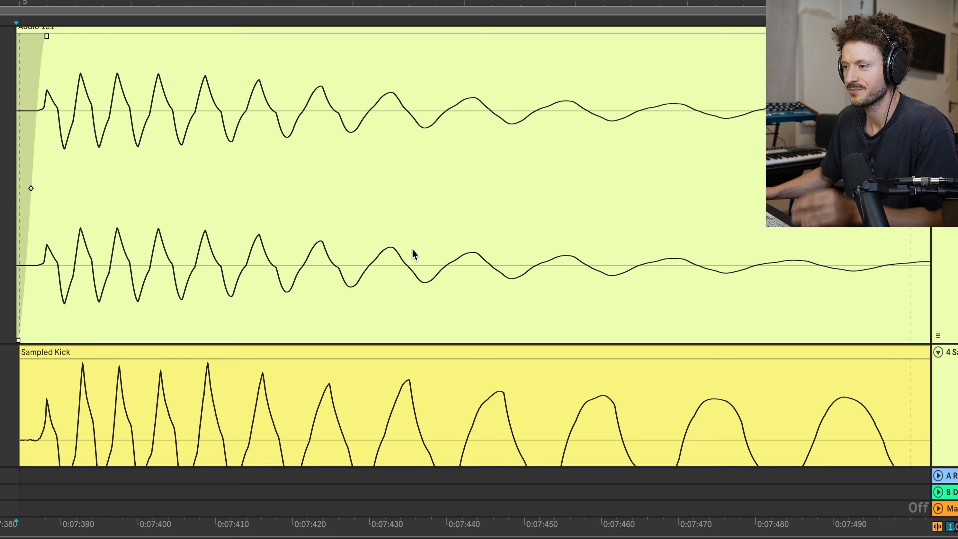
key(super+z)
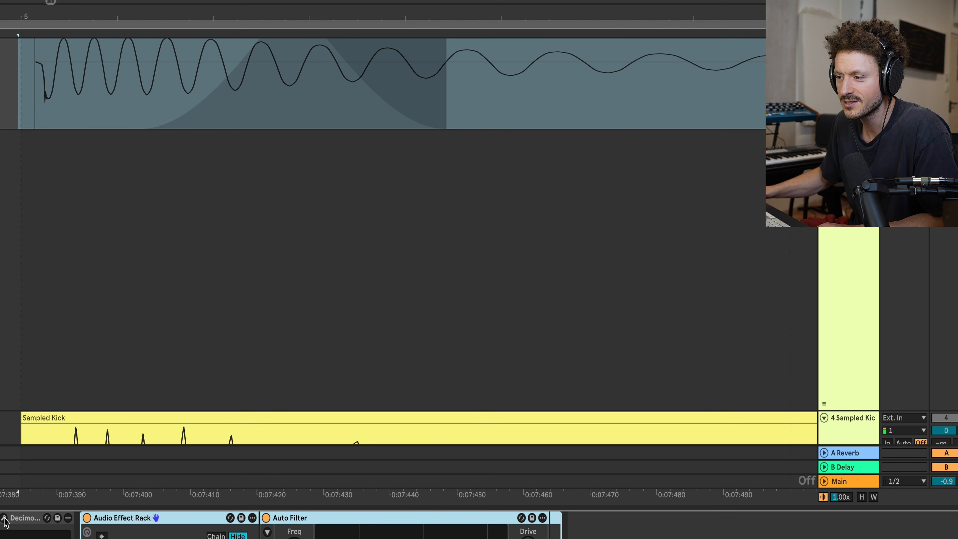
Step: Raise the Decimort 2 preamp and set the Auto Filter chain to -1.5 dB with a 128 Hz cutoff and 9.3% resonance
click(5, 518)
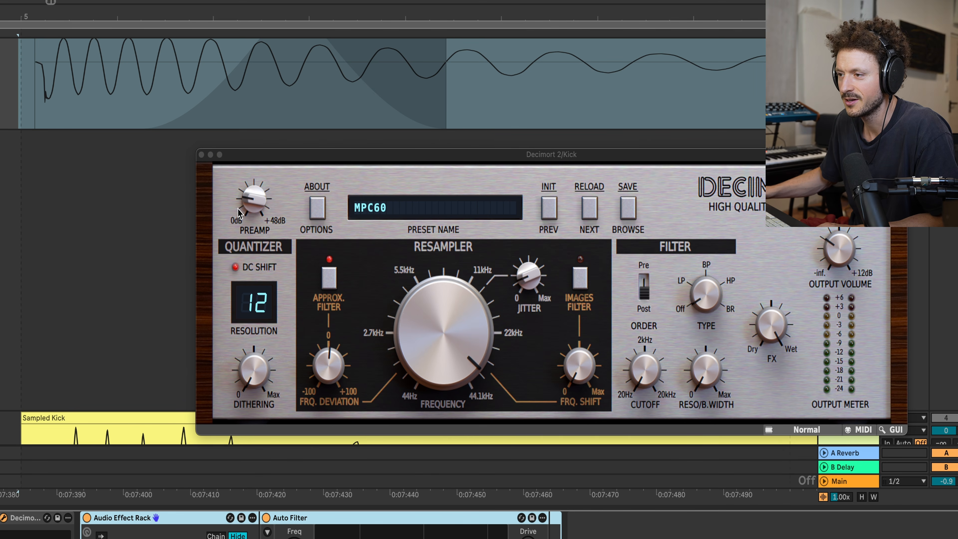
drag(248, 205, 253, 189)
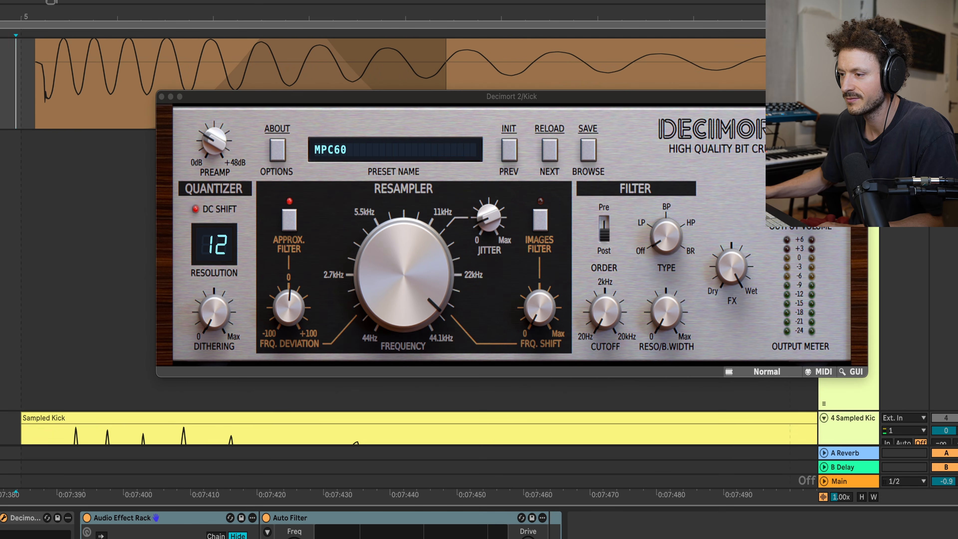
drag(141, 441, 142, 444)
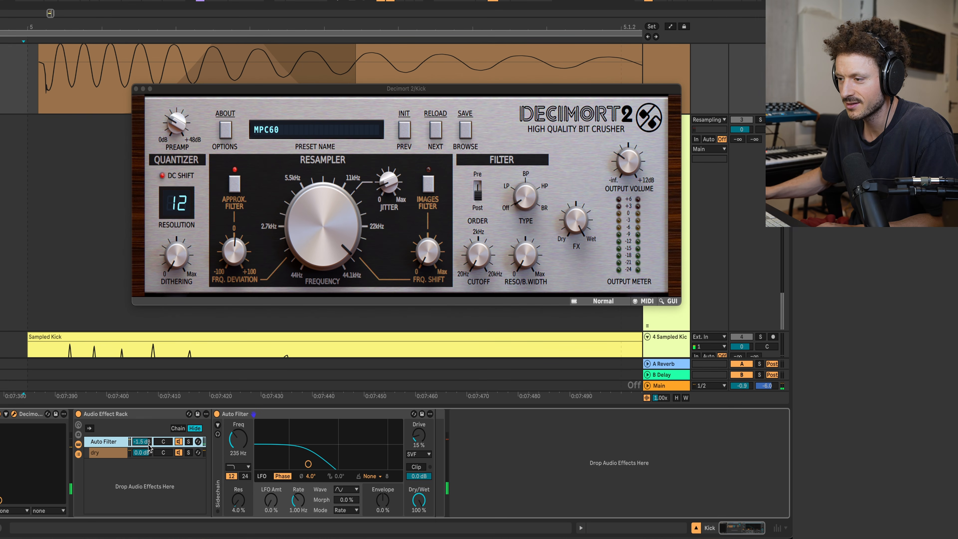
mouse_move(308, 465)
mouse_down()
mouse_move(327, 464)
mouse_move(295, 461)
mouse_up()
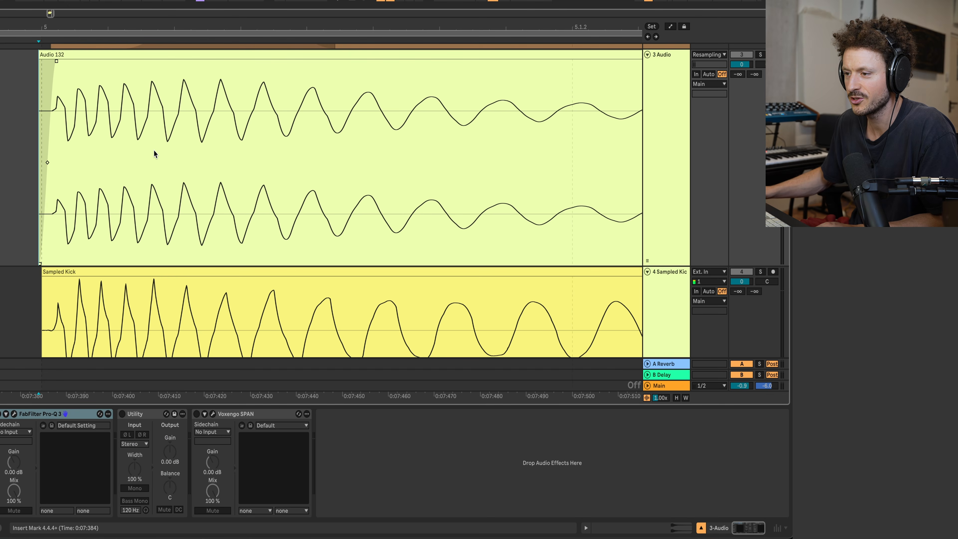
Step: Set the gain of the Audio 132 resample clip to 2.7 dB
scroll(151, 158, down, 1)
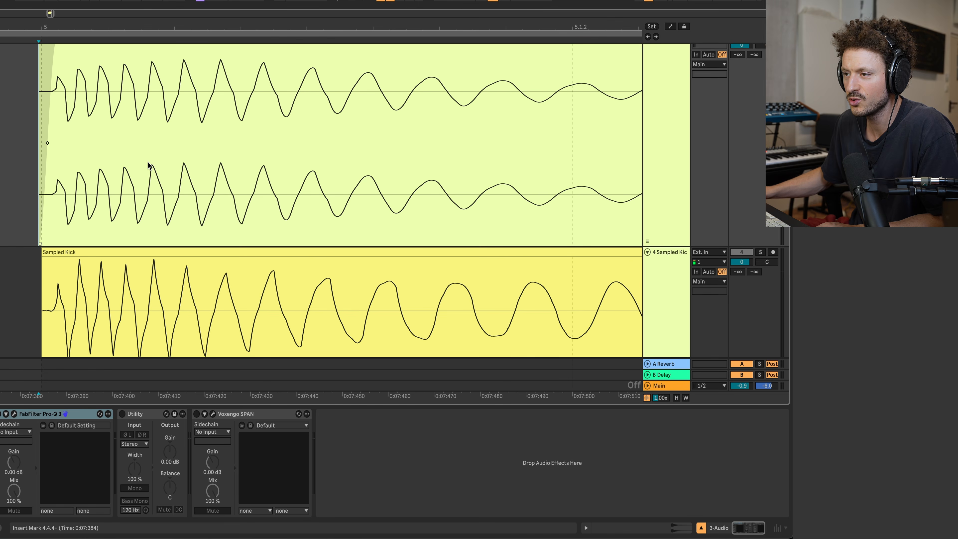
scroll(148, 165, up, 5)
click(265, 129)
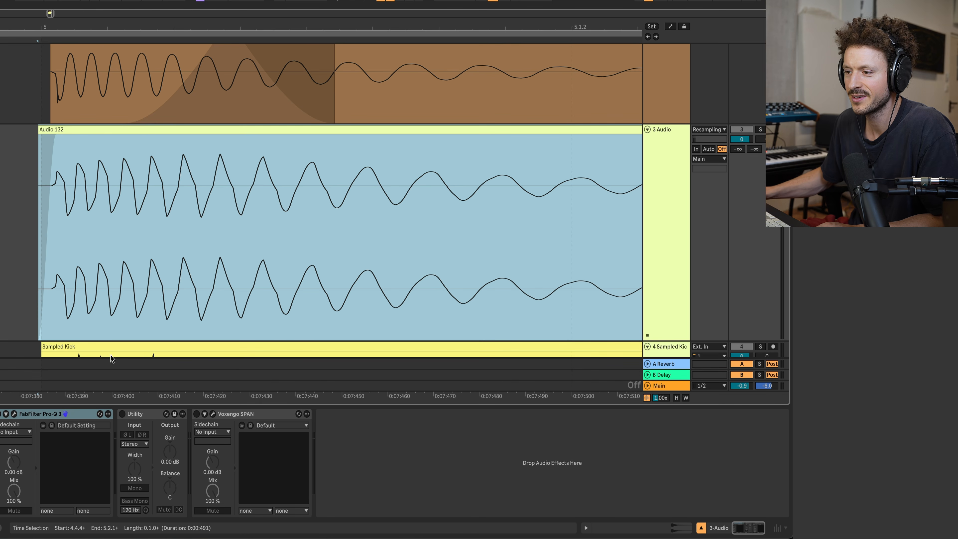
double_click(92, 130)
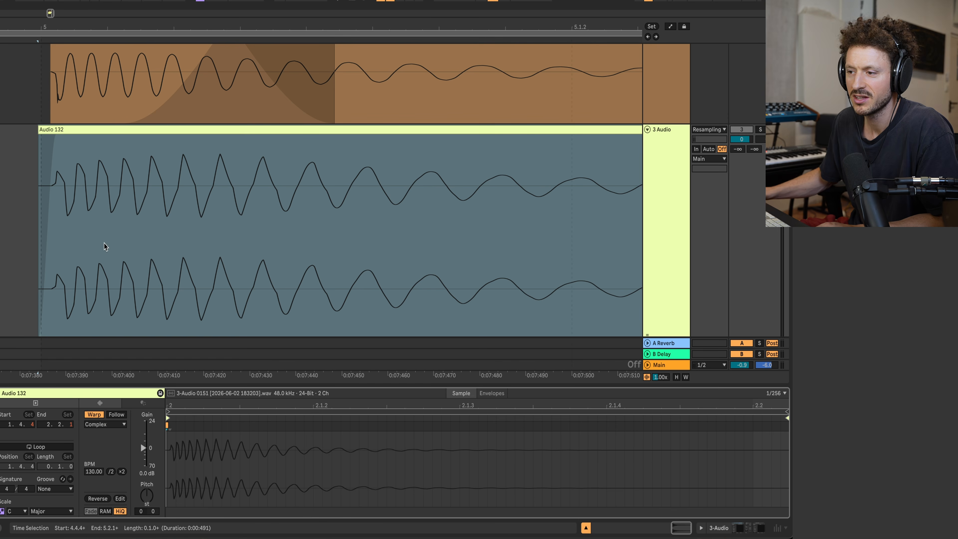
drag(144, 449, 144, 446)
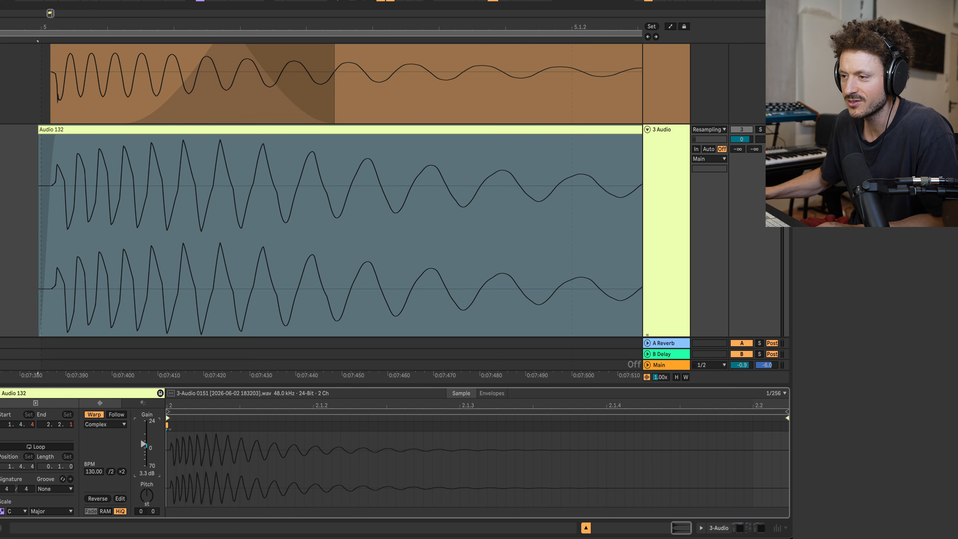
Step: Compare the peak shapes and slopes of the Audio 132 resample with those of the Sampled Kick
scroll(196, 213, down, 3)
scroll(192, 220, up, 2)
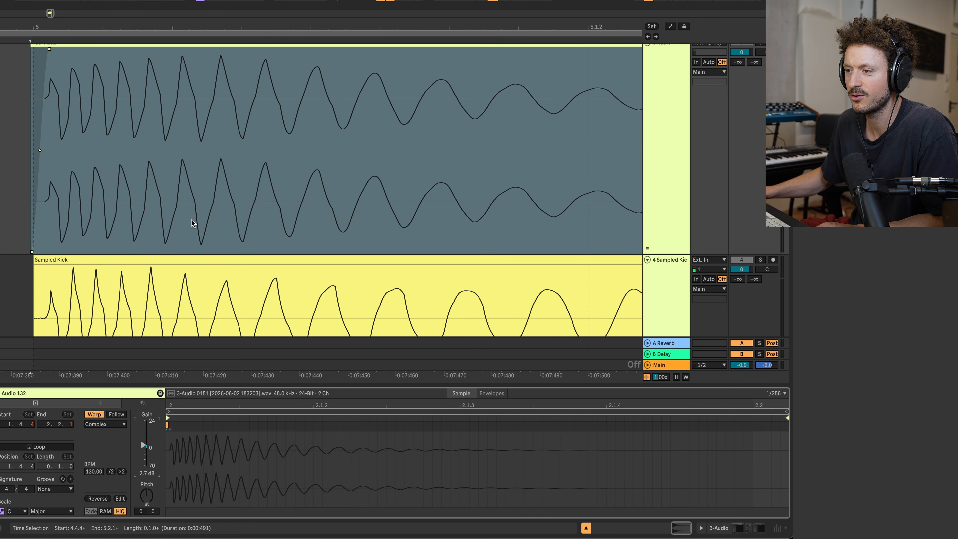
scroll(192, 220, down, 2)
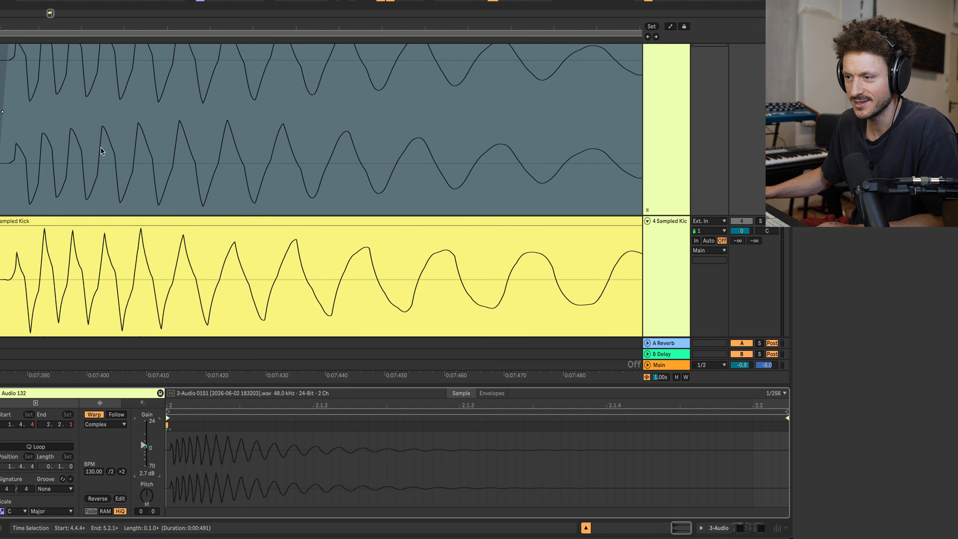
scroll(77, 163, up, 4)
scroll(76, 163, left, 2)
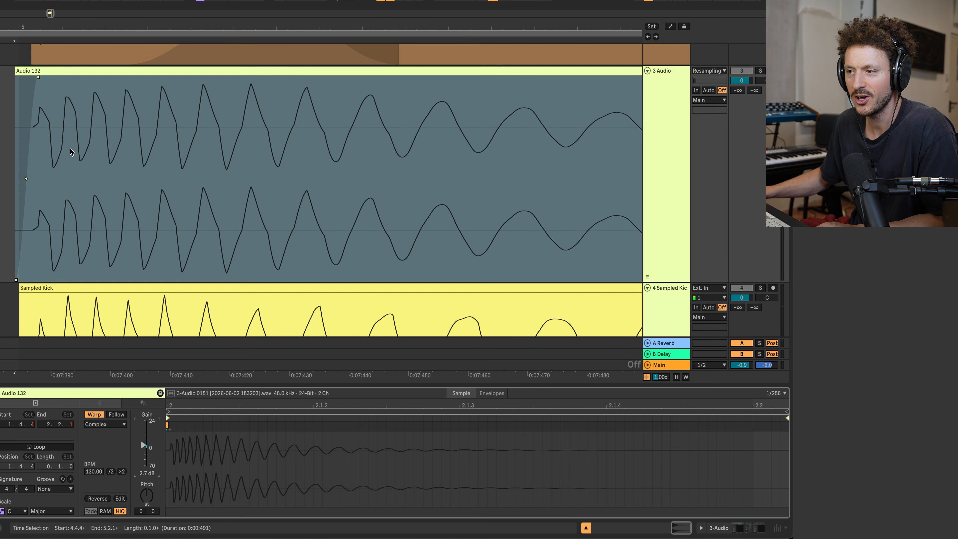
scroll(71, 148, down, 1)
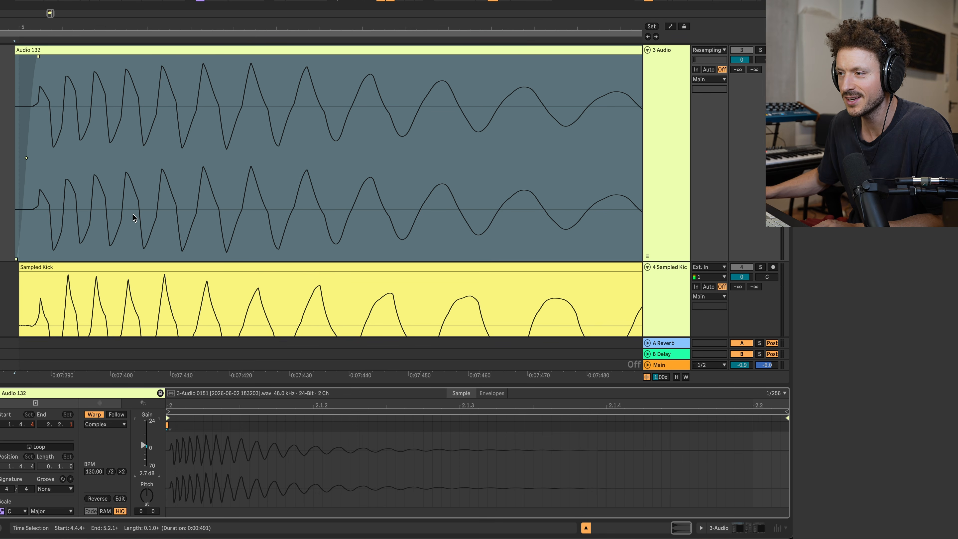
Step: Split the Audio 132 resample at about 0:07:444 and set the tail part's gain to 4.7 dB
scroll(160, 188, down, 3)
click(216, 128)
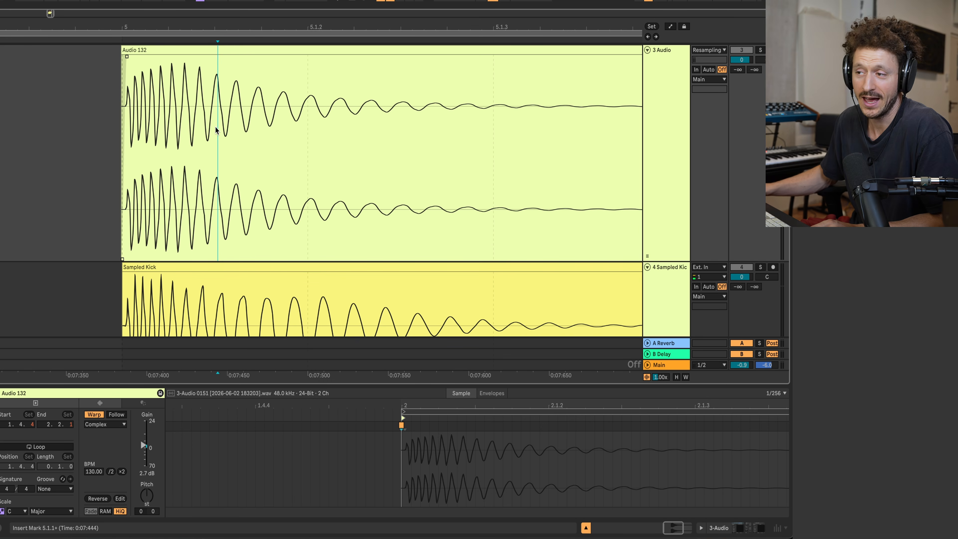
key(super+e)
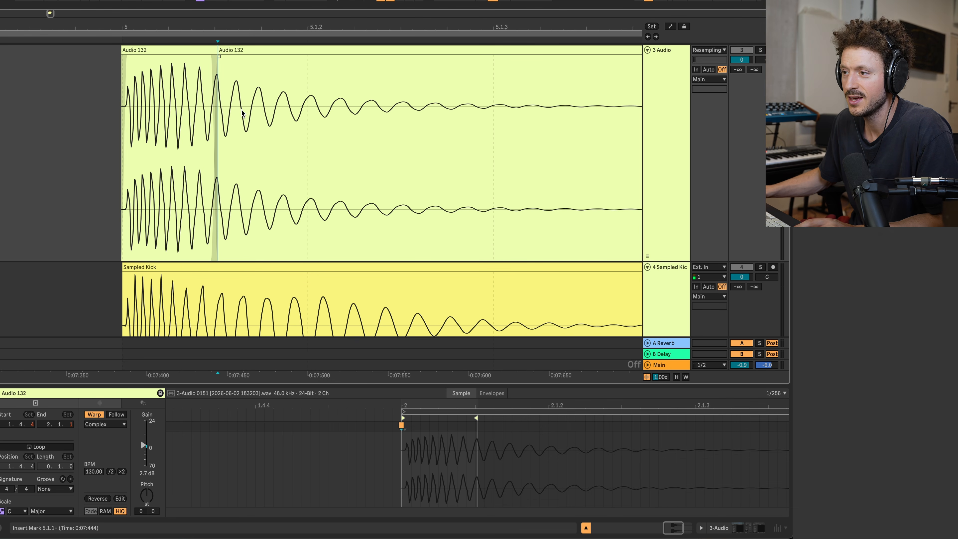
click(234, 49)
drag(141, 447, 142, 444)
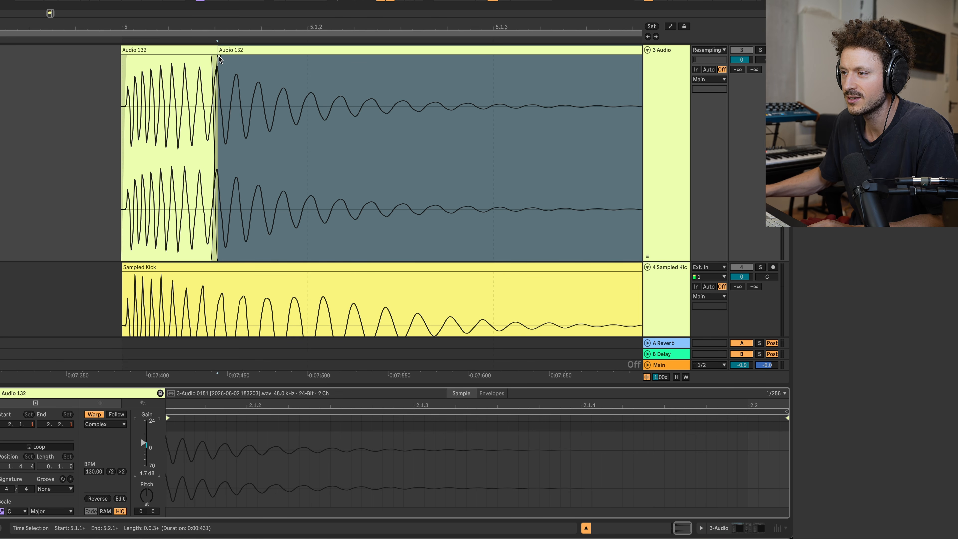
Step: Lengthen the crossfade between the two Audio 132 parts over the start of the tail, and delete the Sampled Kick clip
drag(218, 59, 250, 57)
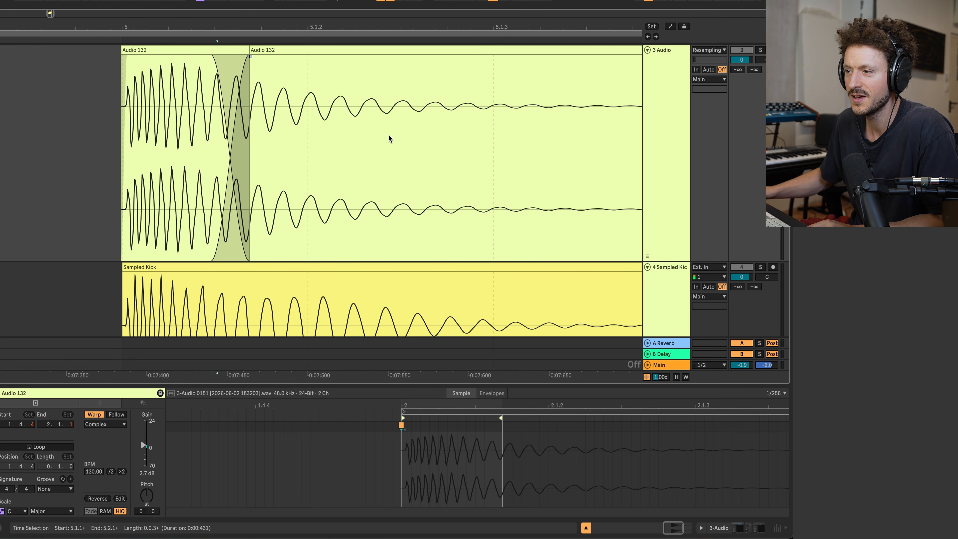
click(277, 275)
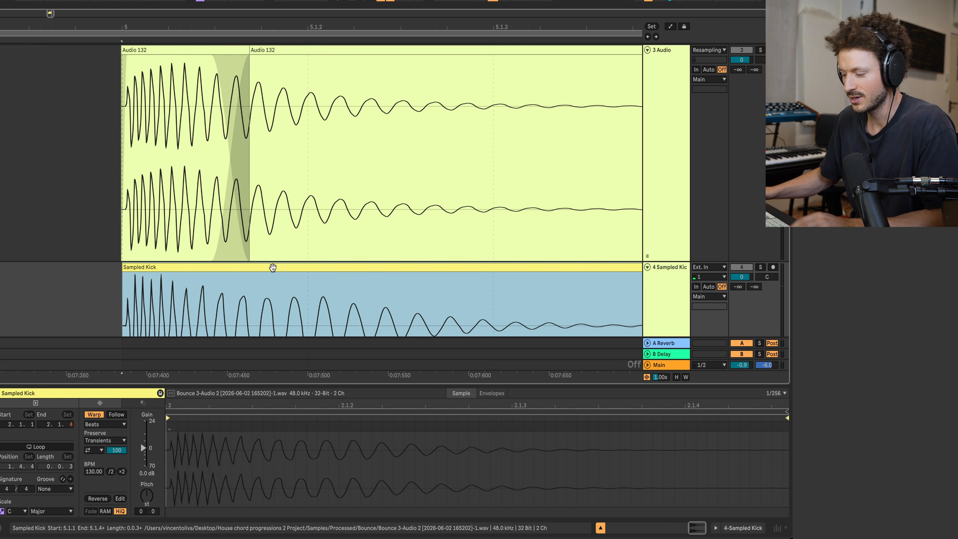
key(Delete)
Step: Merge the two crossfaded Audio 132 parts into a single bounced clip and play it back
click(230, 48)
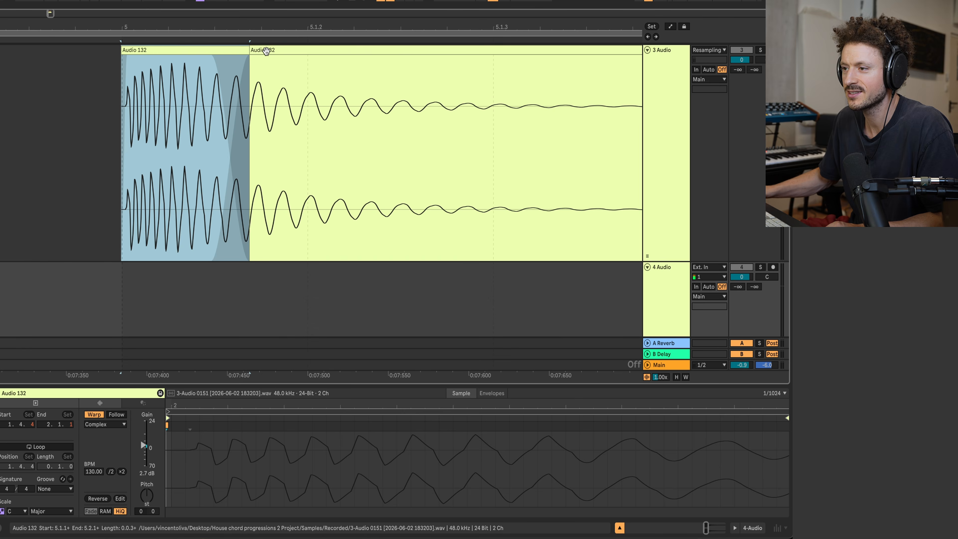
shift+click(266, 49)
drag(266, 50, 275, 52)
key(space)
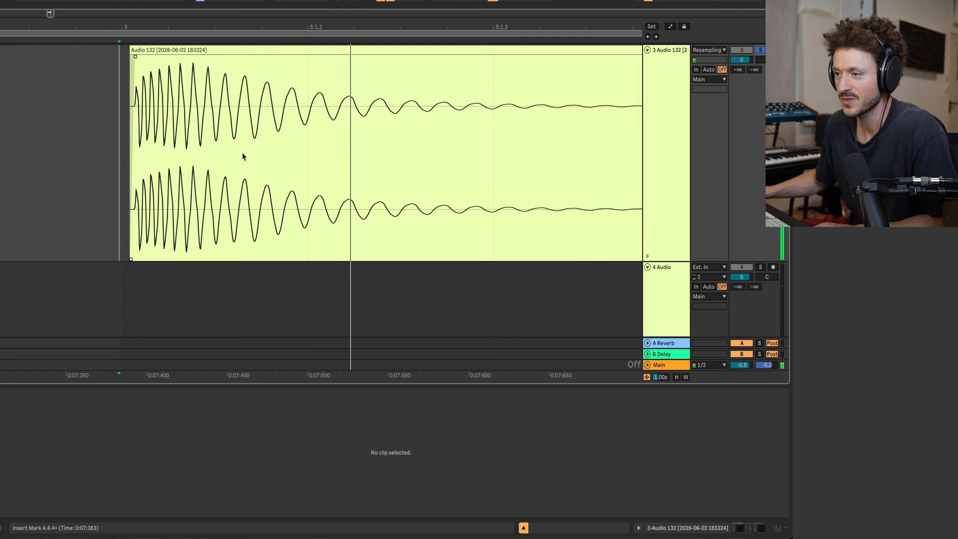
key(space)
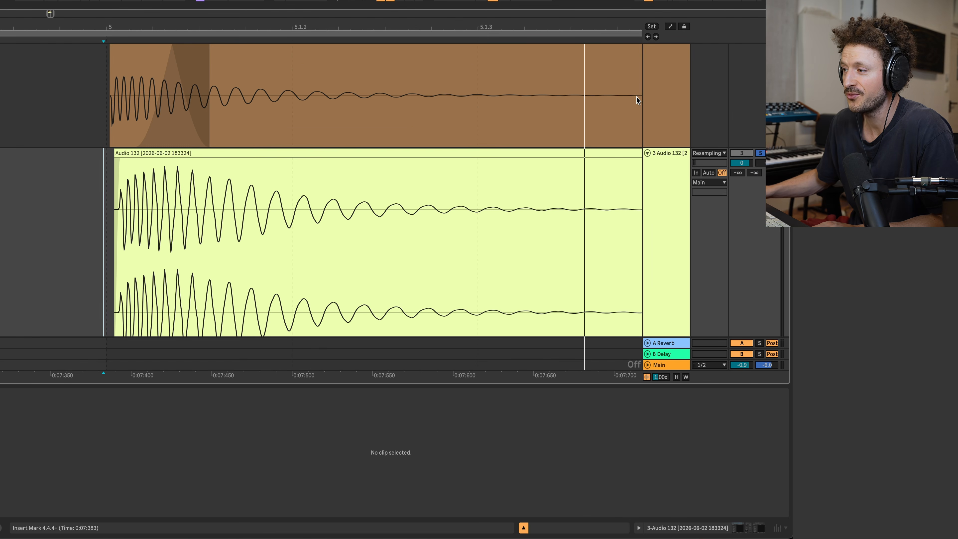
Step: Show the Kick track's effect chain and view it alongside the bounced Audio 132 waveform
click(668, 94)
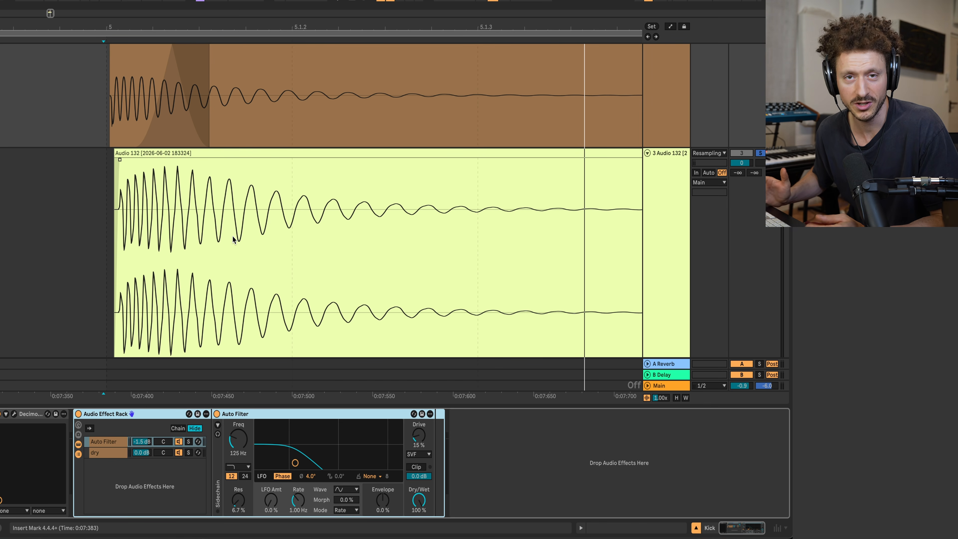
scroll(232, 244, down, 3)
scroll(232, 246, up, 1)
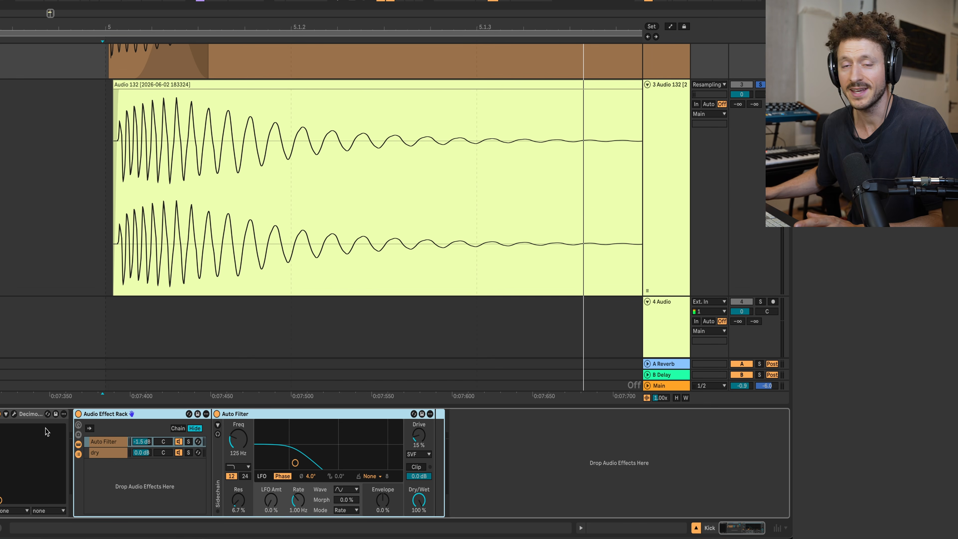